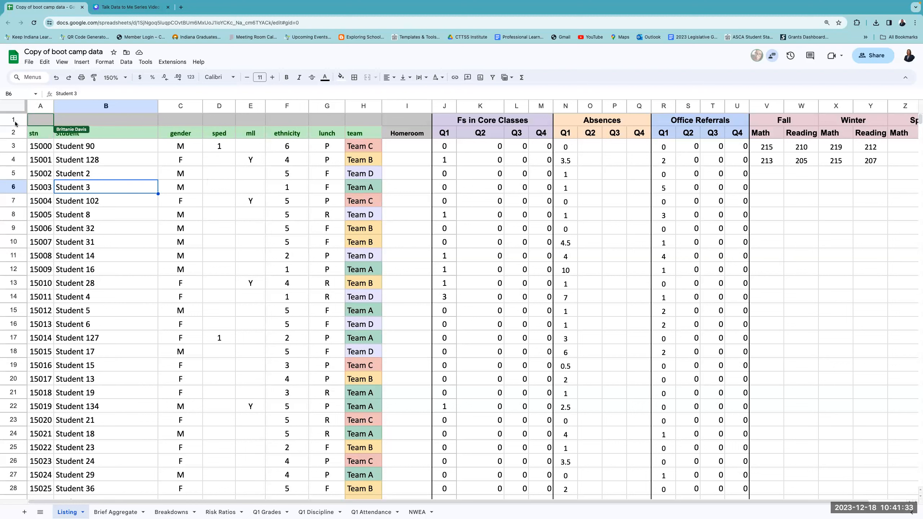
- Freeze the first two rows of the Listing sheet so the headers stay in place above the student records
left_click_drag(11, 122, 12, 131)
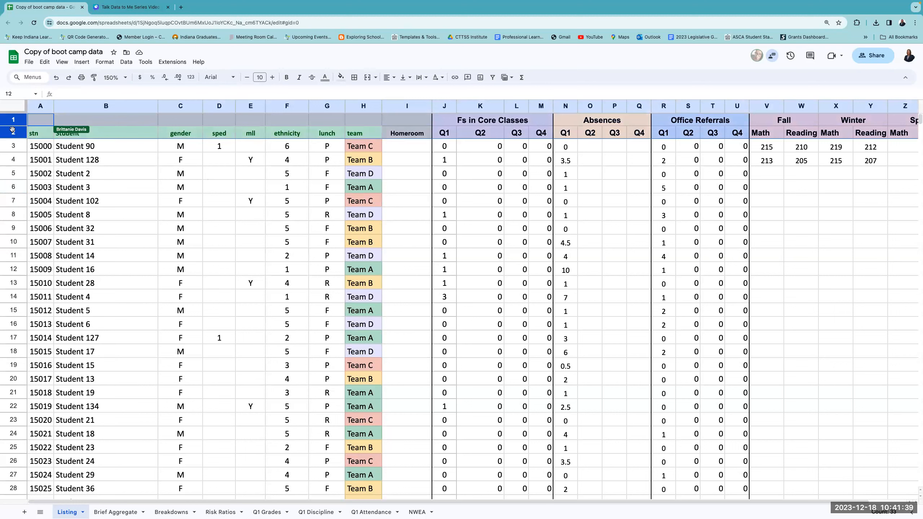
left_click(60, 63)
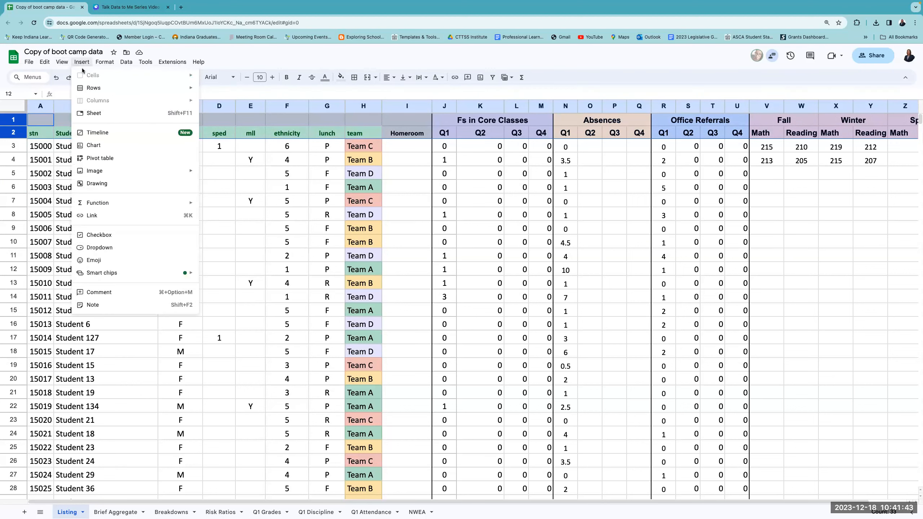
mouse_move(72, 91)
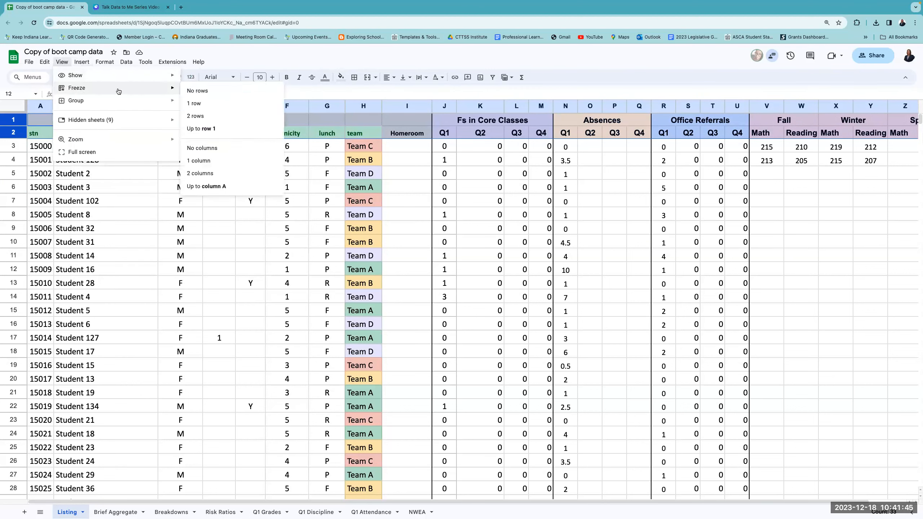
left_click(201, 117)
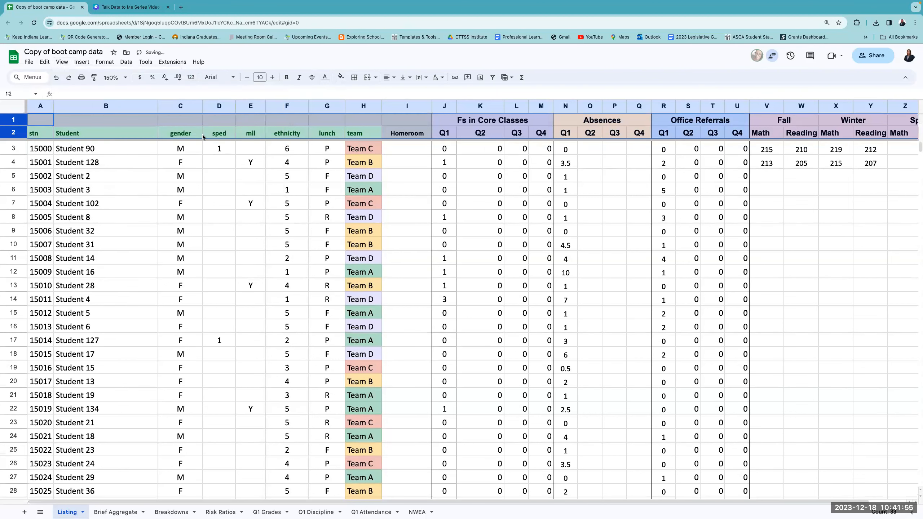
left_click(218, 164)
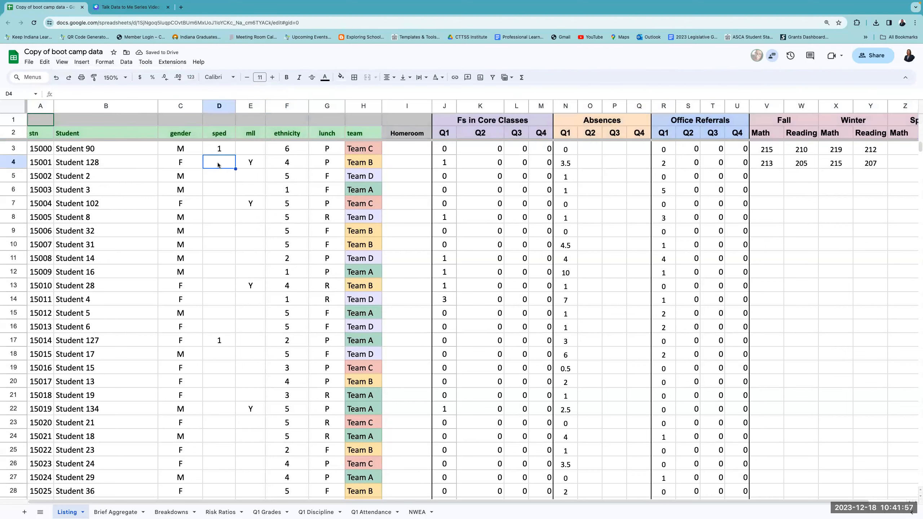
scroll(217, 191, "down", 7)
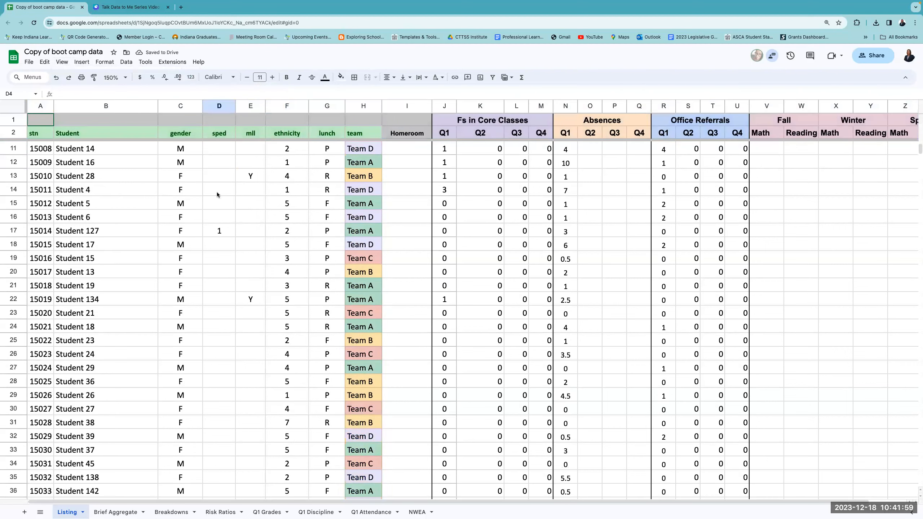
scroll(217, 196, "down", 5)
scroll(218, 197, "up", 3)
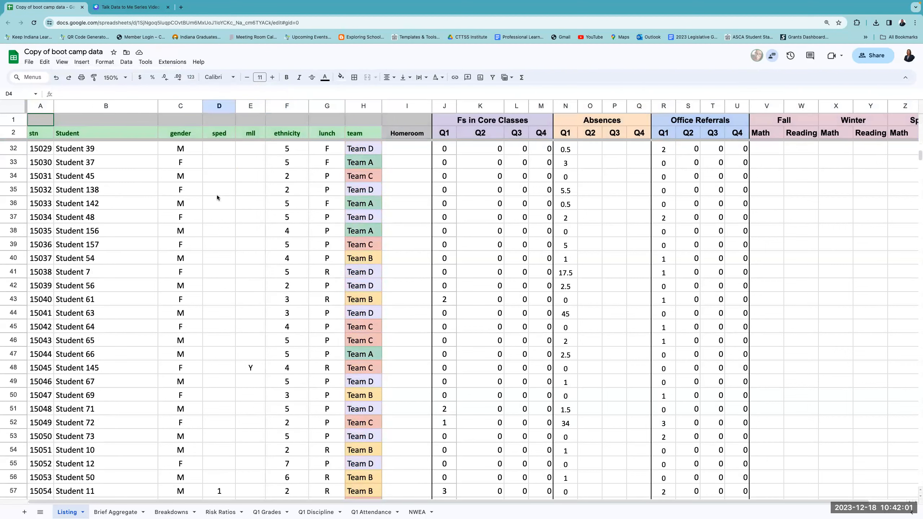
scroll(217, 198, "up", 9)
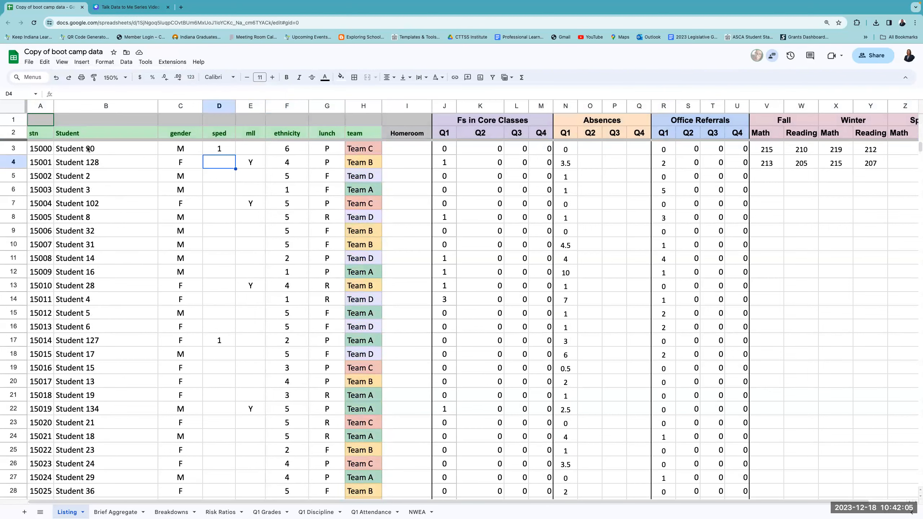
- Unfreeze the two header rows of the Listing sheet by setting the frozen rows to none
left_click_drag(25, 124, 20, 133)
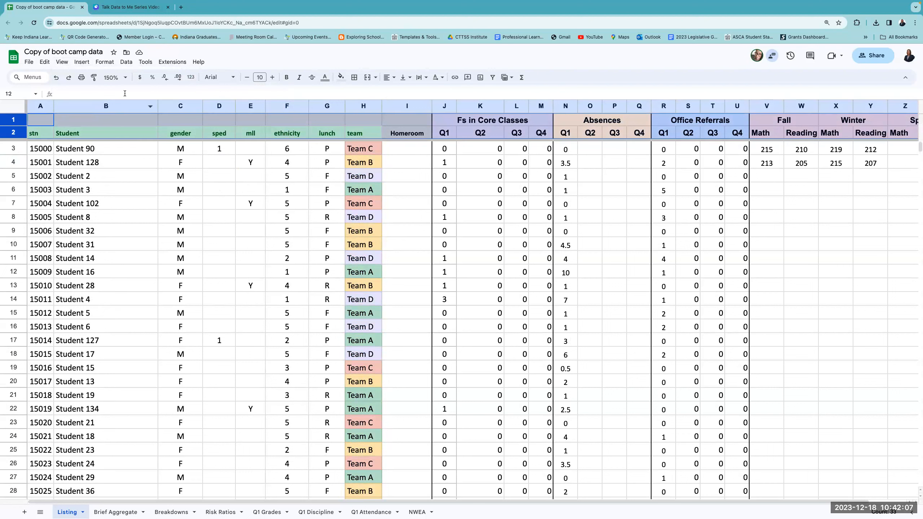
left_click(61, 62)
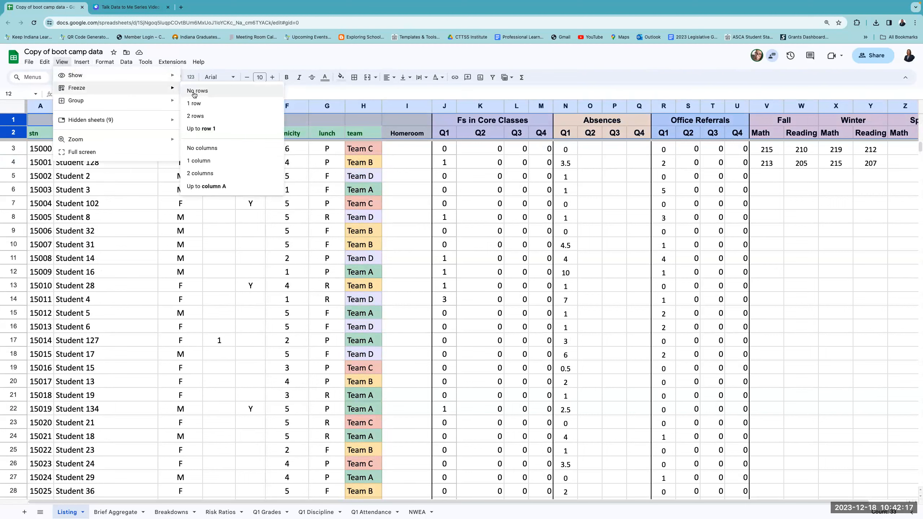
left_click(196, 91)
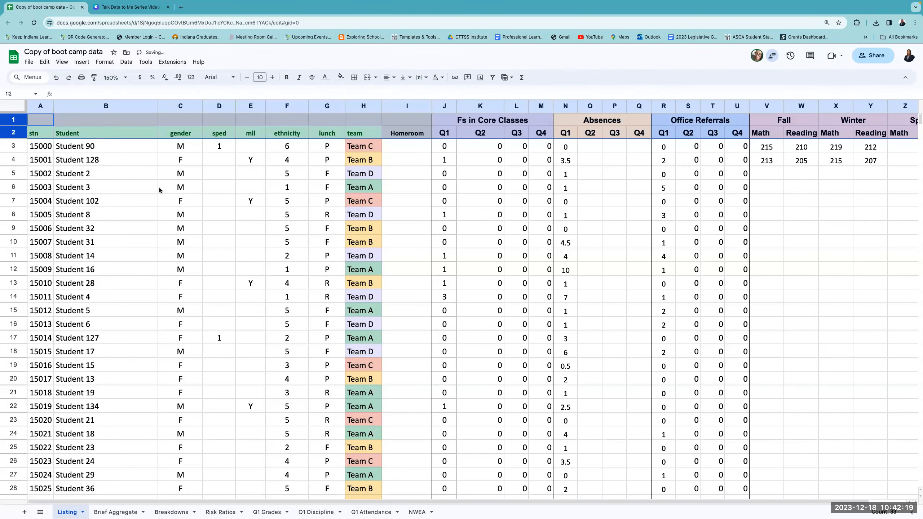
left_click(124, 197)
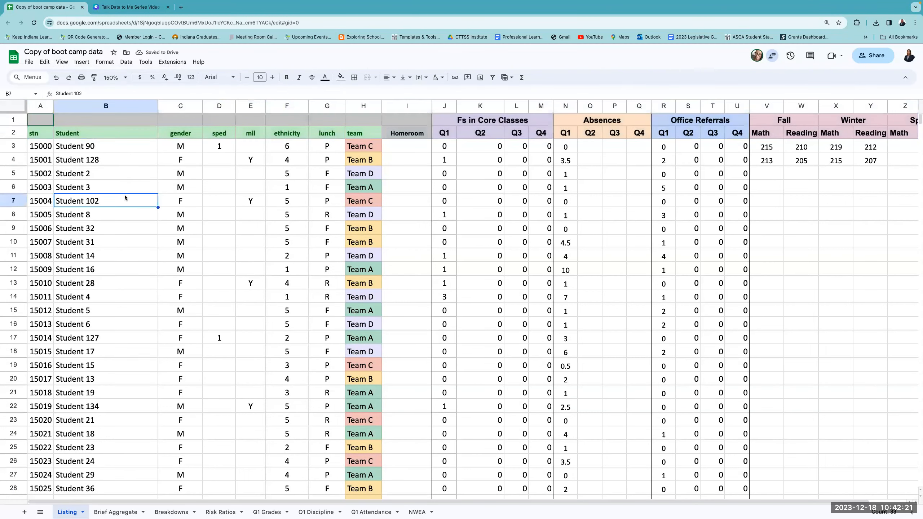
- Freeze the Listing sheet's columns up to column B, keeping the stn and Student columns in place
left_click(123, 106)
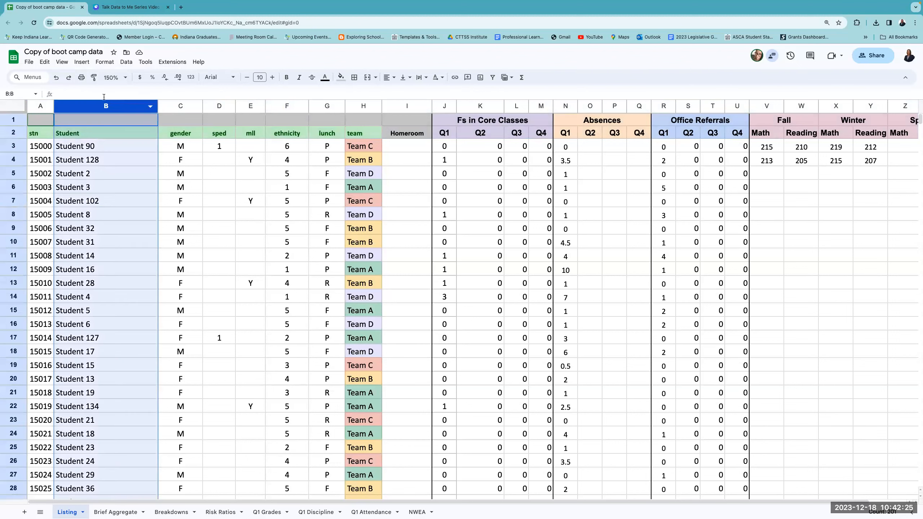
left_click(69, 64)
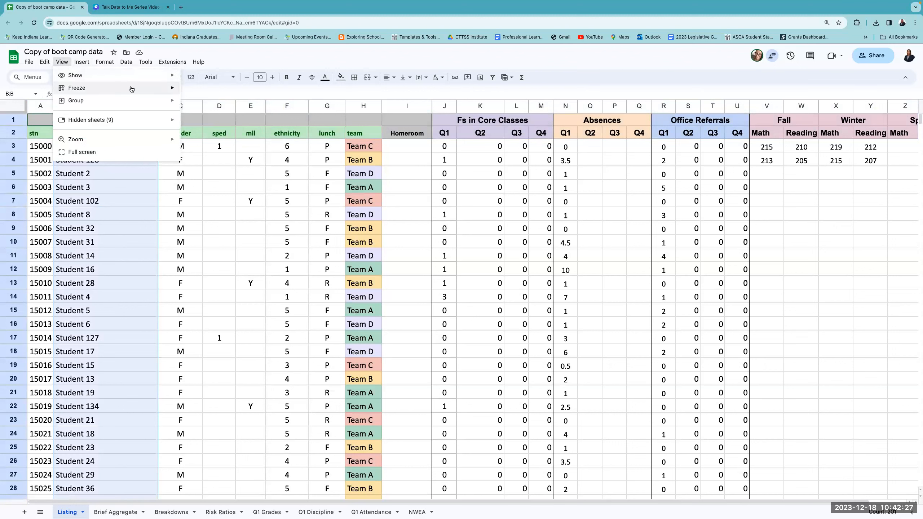
mouse_move(163, 89)
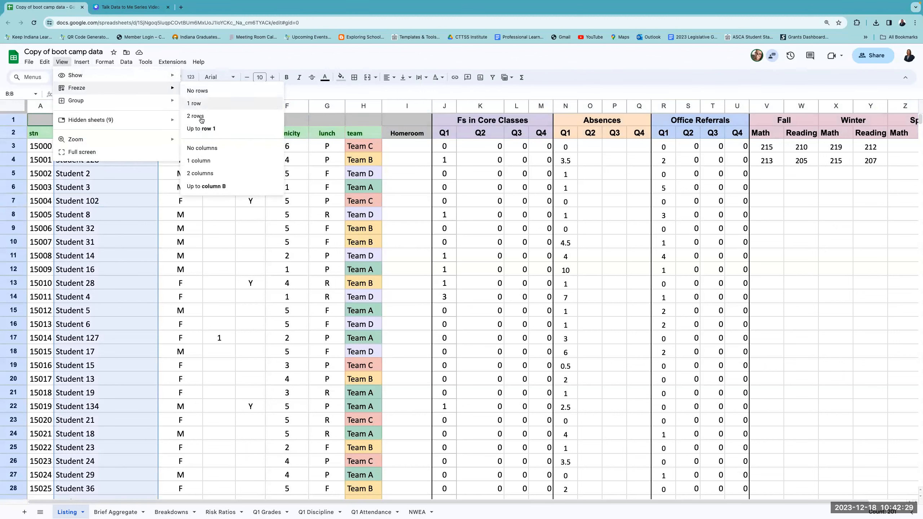
left_click(217, 187)
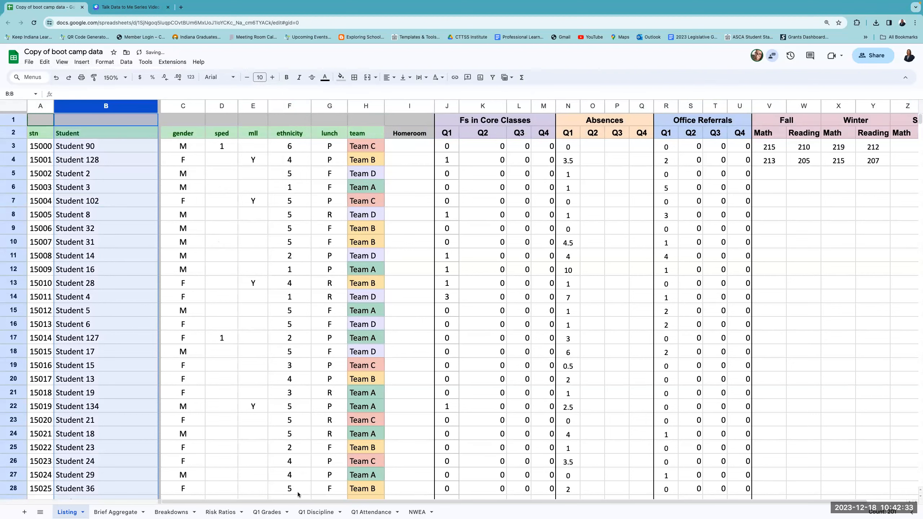
left_click_drag(299, 504, 98, 493)
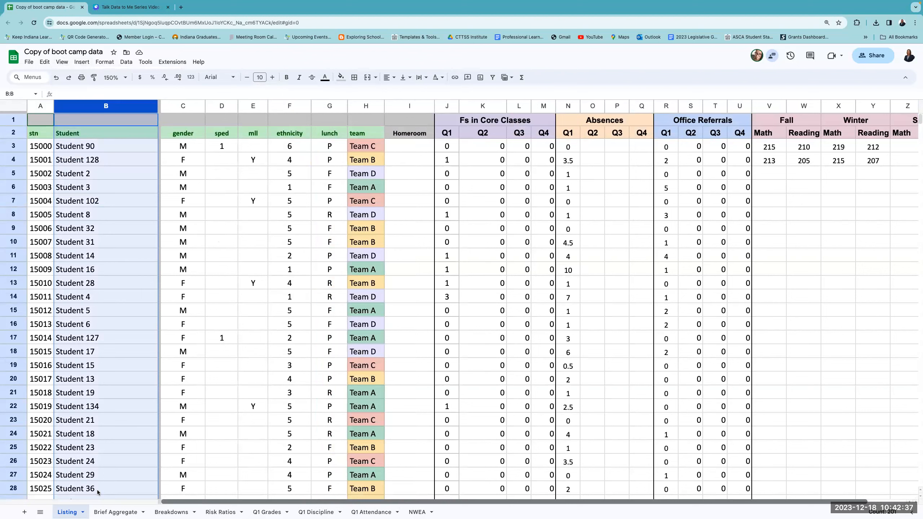
- Remove the column freeze from the Listing sheet by setting the frozen columns to none
left_click(63, 63)
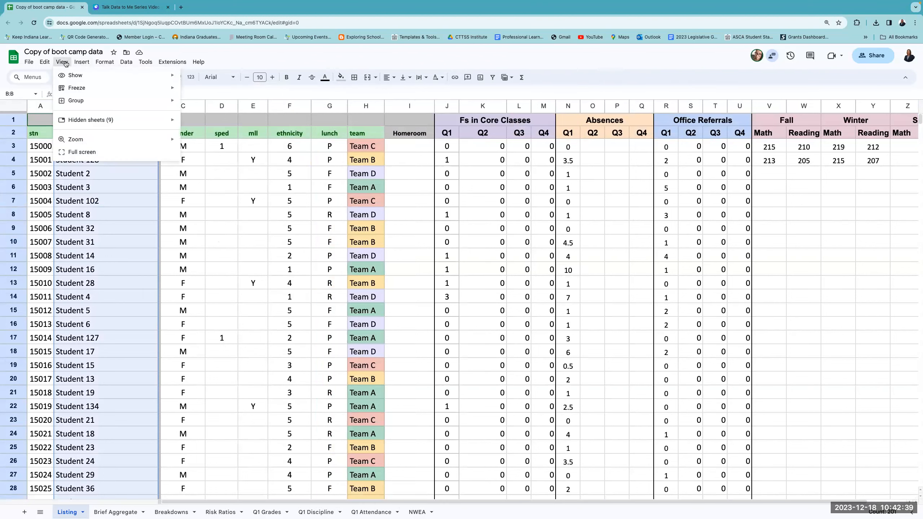
mouse_move(135, 89)
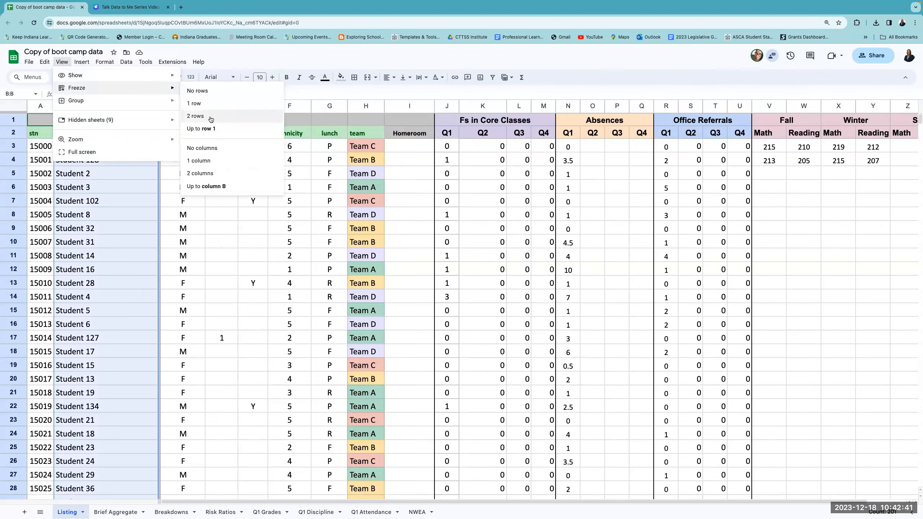
left_click(202, 148)
left_click(219, 203)
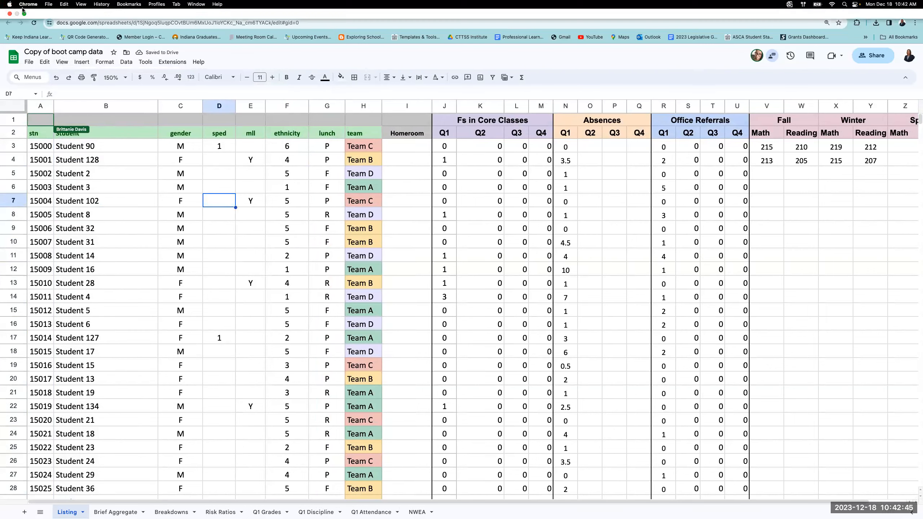
- Switch to the Excel copy of the workbook, make it full screen and zoom the Listing sheet to 261%
left_click(24, 13)
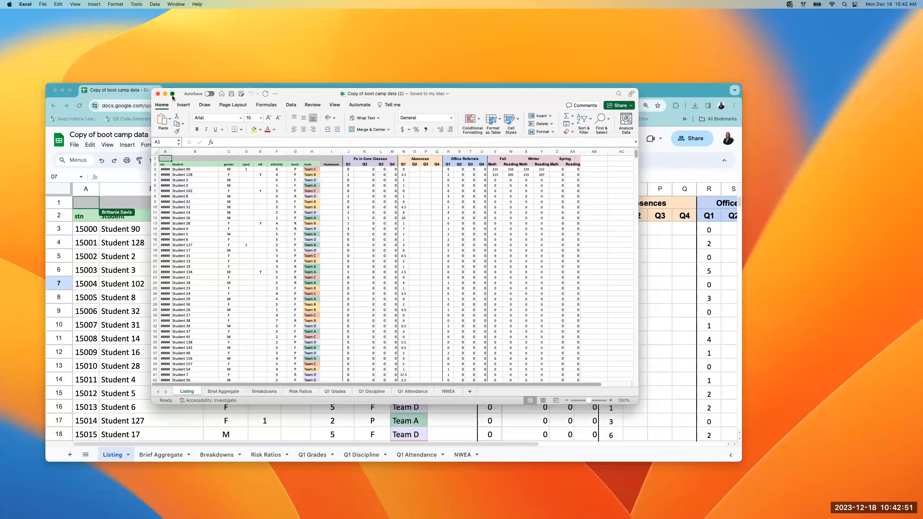
left_click(173, 94)
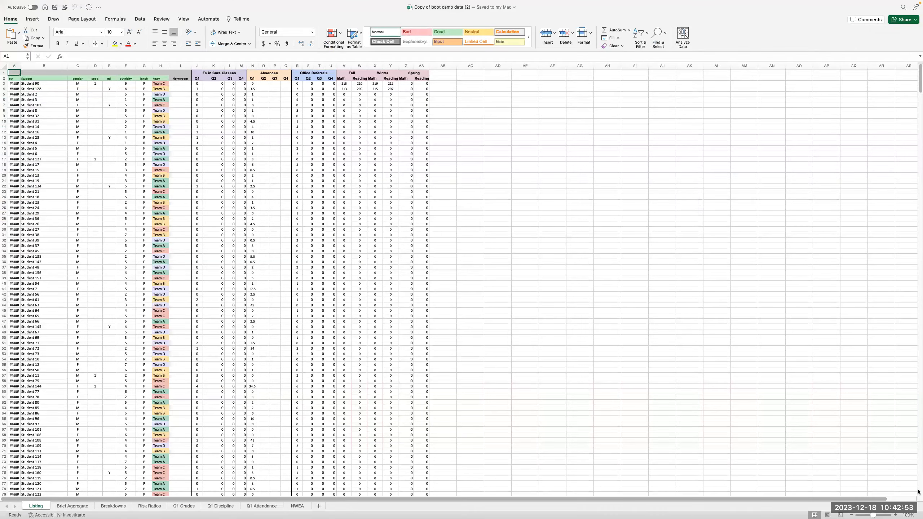
left_click_drag(874, 515, 883, 514)
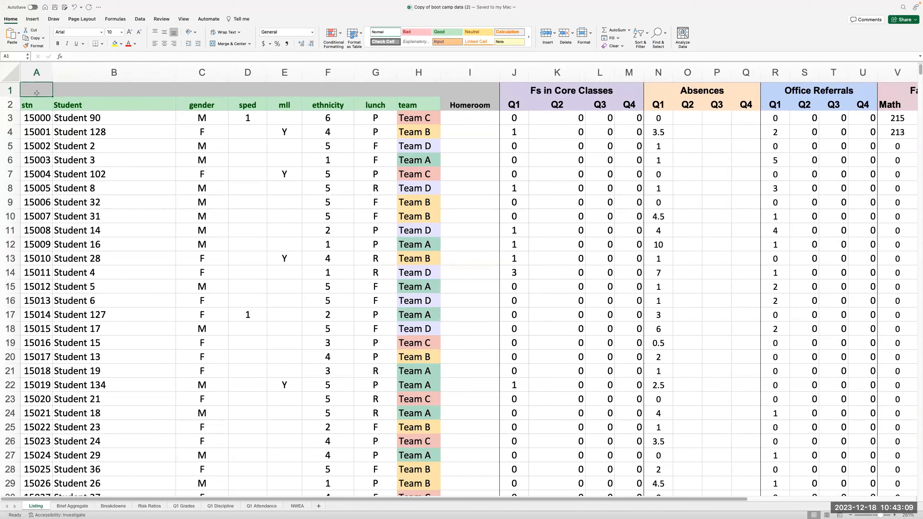
- Freeze the panes at cell C2 so that columns A and B stay in place during sideways viewing
left_click_drag(37, 93, 109, 91)
left_click_drag(43, 72, 105, 74)
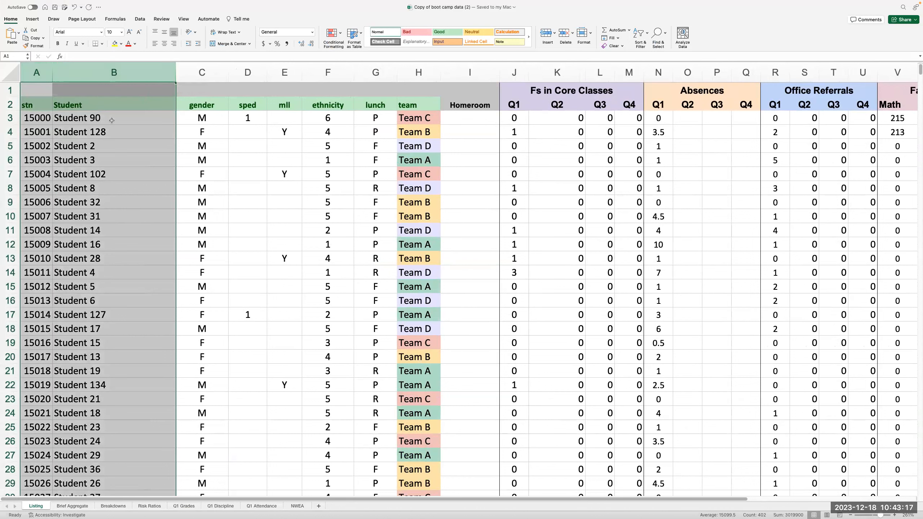
left_click(200, 106)
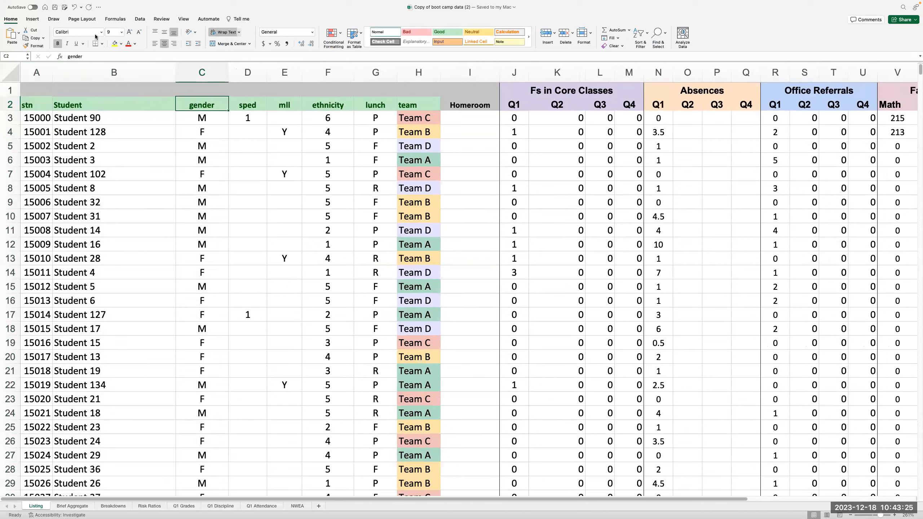
left_click(188, 20)
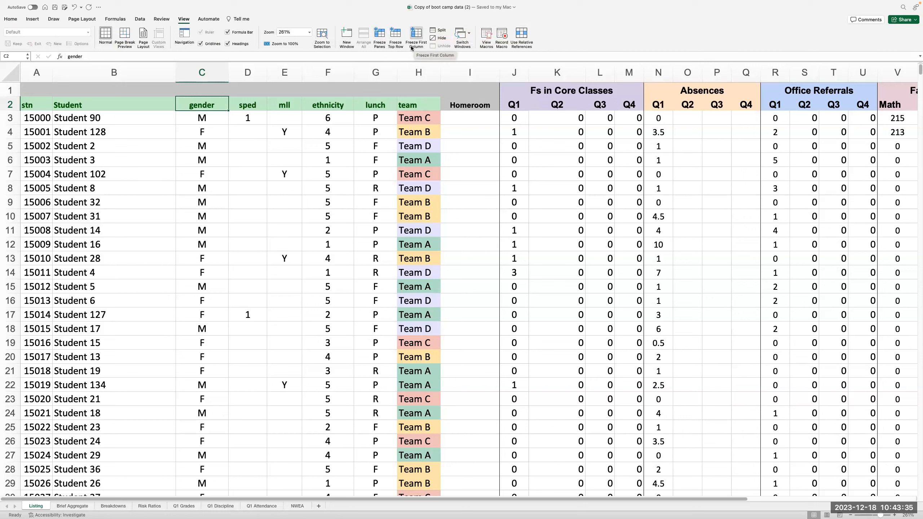
left_click(380, 33)
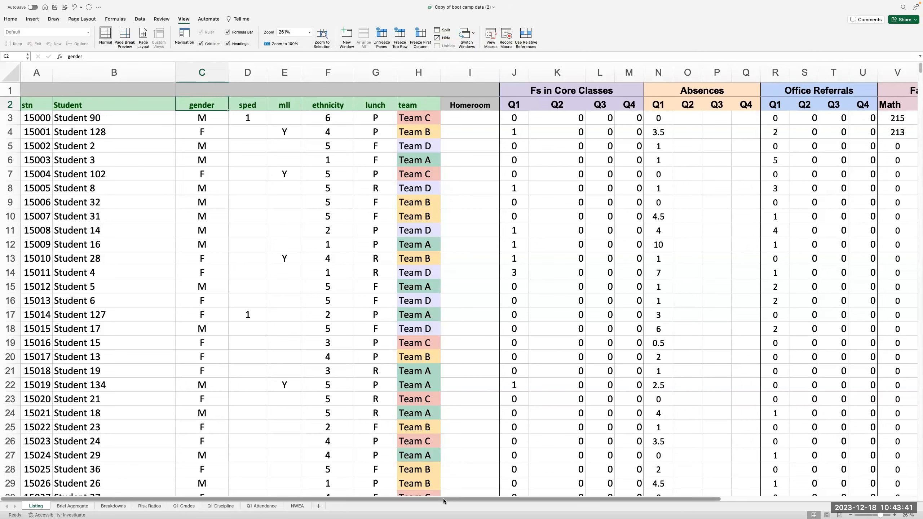
scroll(444, 501, "right", 5)
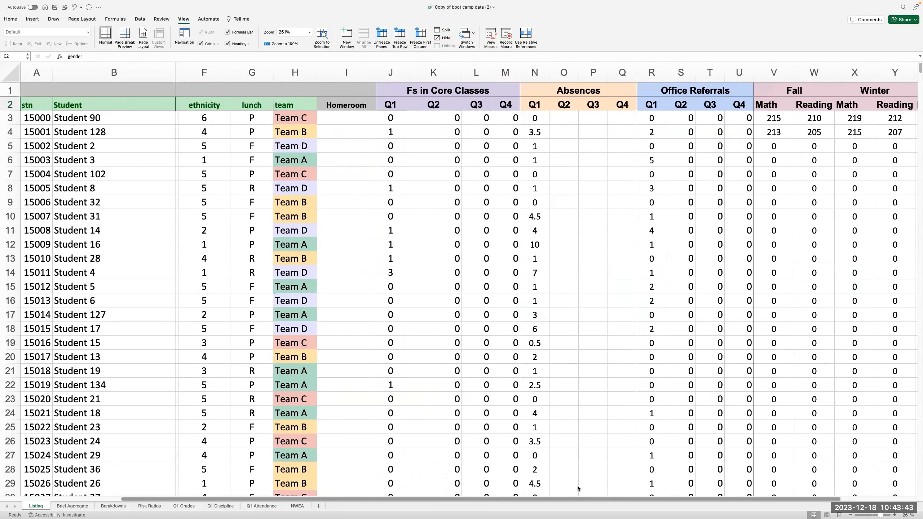
scroll(545, 491, "left", 5)
scroll(509, 487, "right", 8)
scroll(374, 497, "left", 4)
scroll(374, 497, "left", 2)
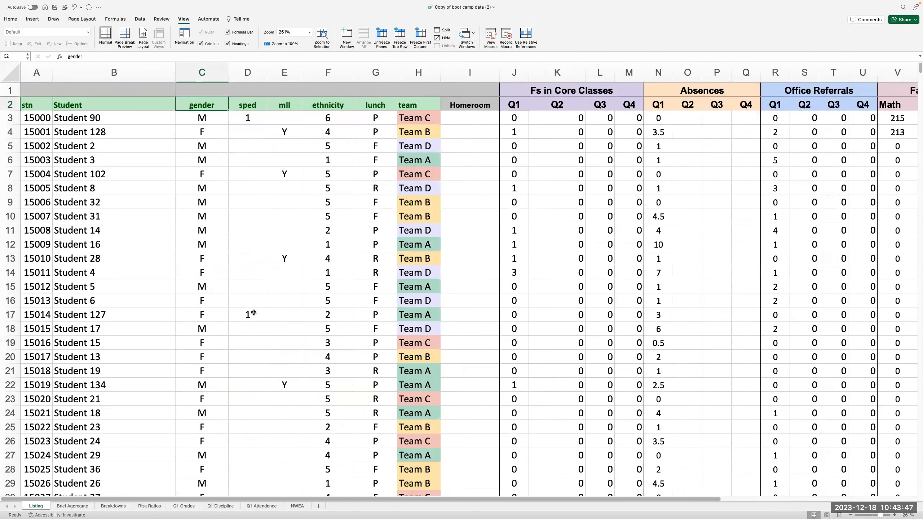
- Unfreeze the panes and freeze them again at cell A3, keeping the two header rows in place
left_click(382, 37)
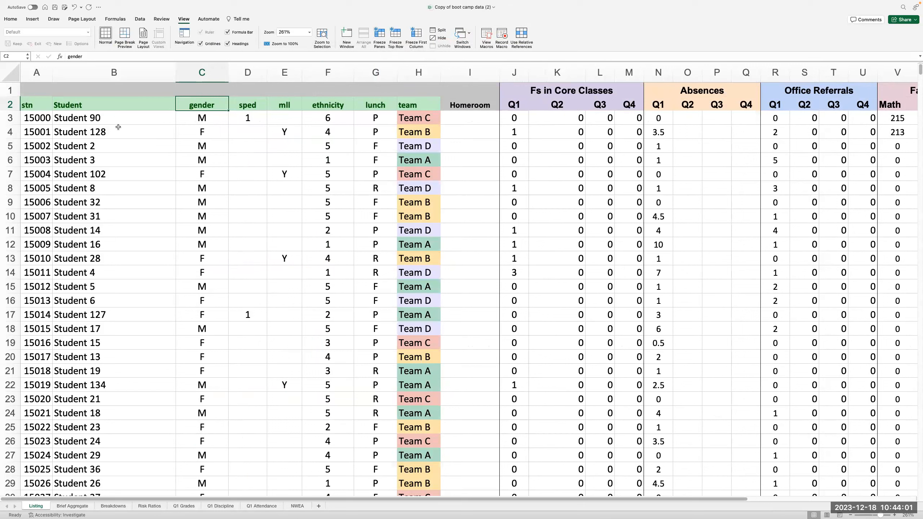
left_click(42, 118)
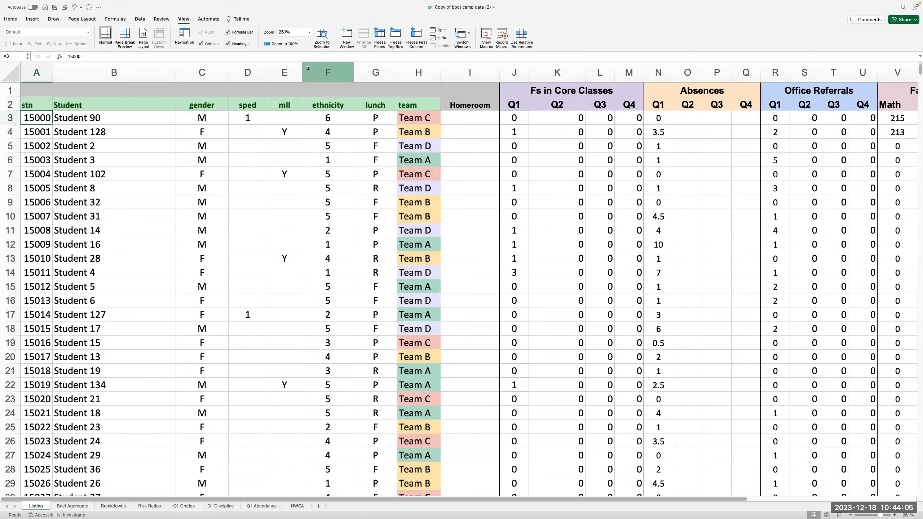
left_click(380, 36)
scroll(343, 185, "down", 3)
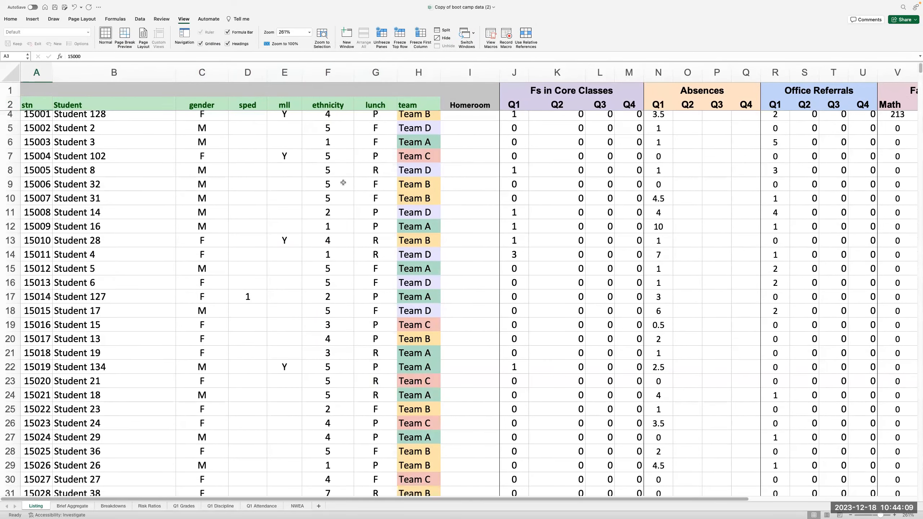
scroll(343, 186, "down", 10)
scroll(341, 191, "up", 5)
scroll(342, 191, "up", 3)
scroll(342, 191, "down", 7)
scroll(342, 192, "up", 10)
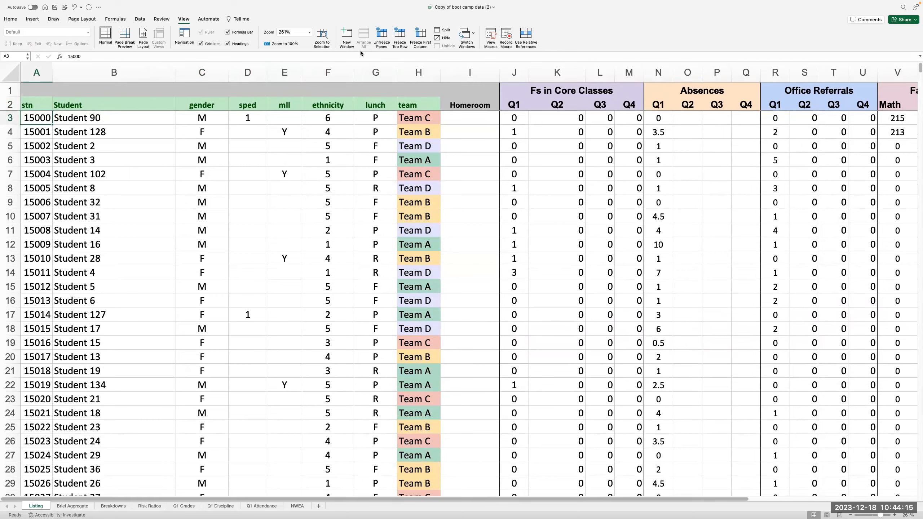
- Unfreeze the header rows in the Excel workbook and switch back to the Google Sheets copy in Chrome
left_click(382, 36)
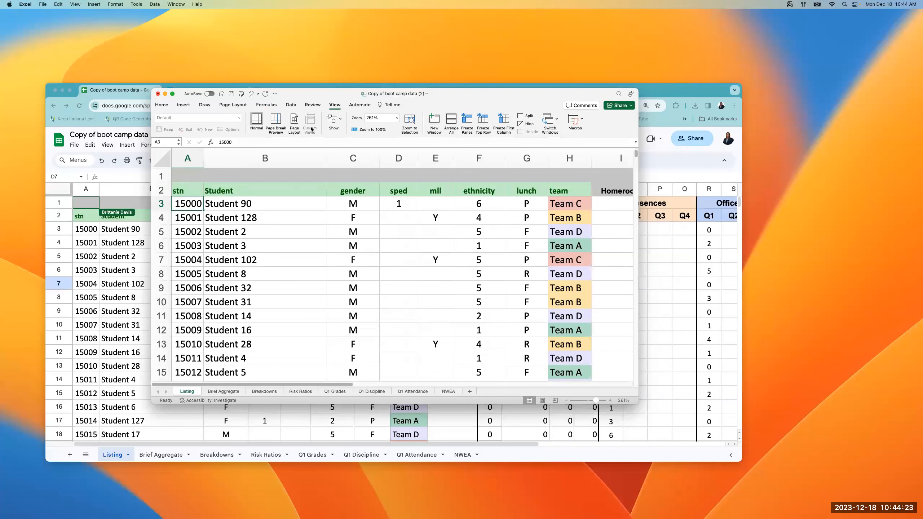
left_click(103, 92)
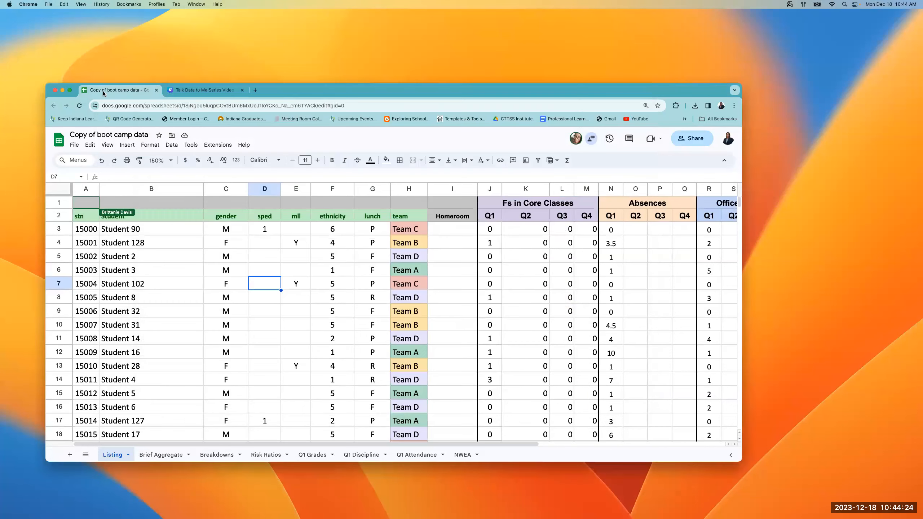
- Make the Google Sheets window full screen and insert one blank column to the right of the Student column B
left_click(70, 91)
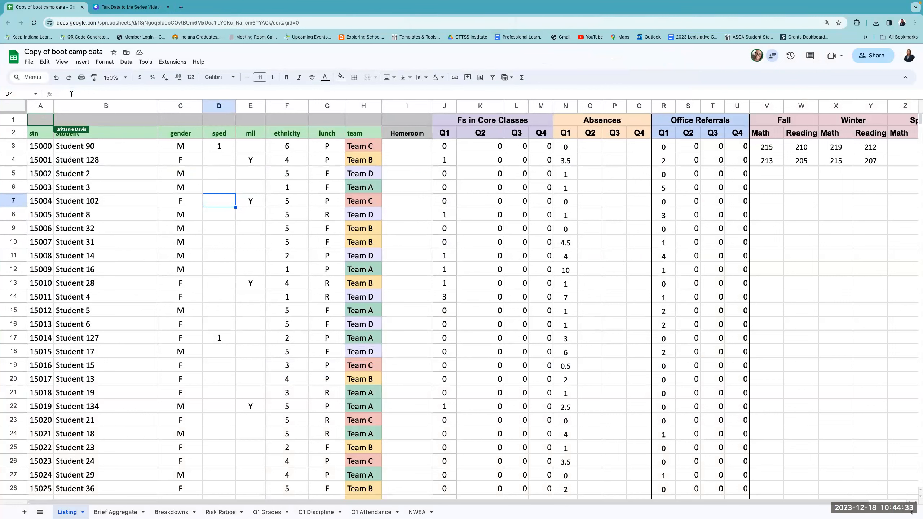
left_click(98, 107)
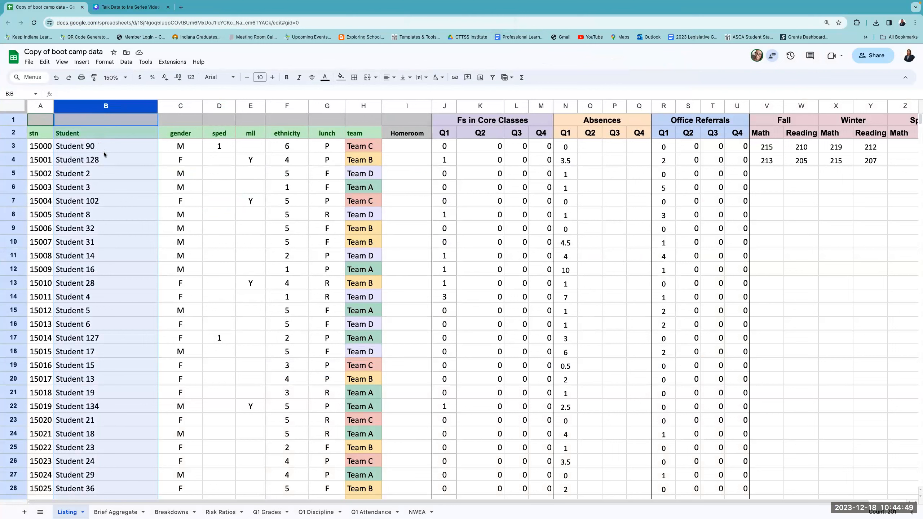
right_click(113, 146)
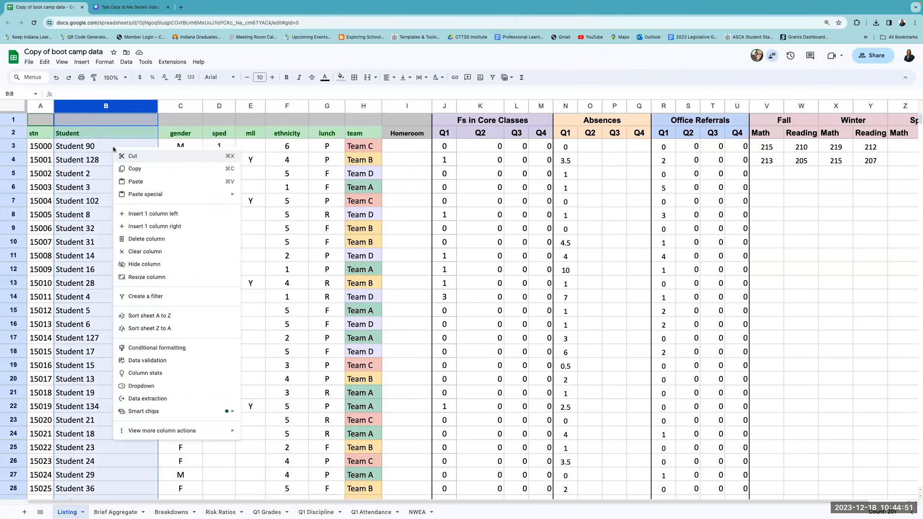
left_click(159, 227)
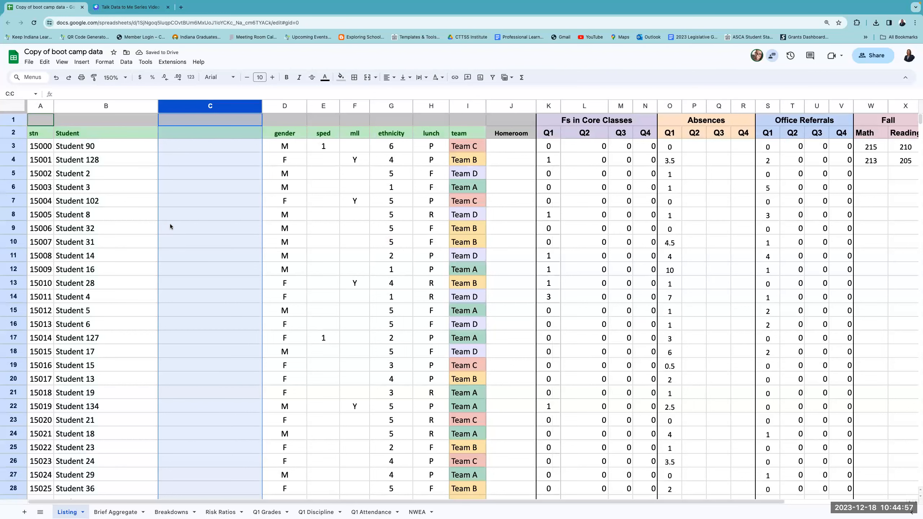
left_click(170, 226)
- Split the text of the Student column B into two columns with the automatically detected separator
left_click(114, 106)
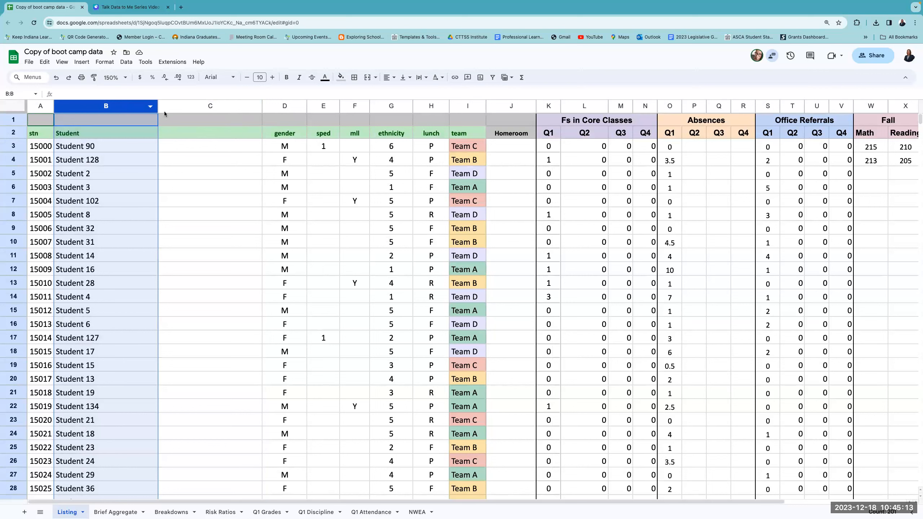
left_click(127, 61)
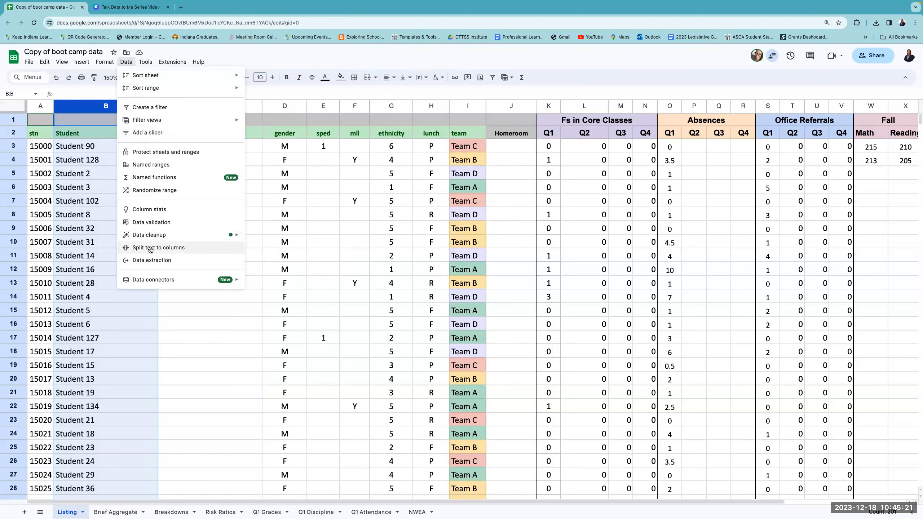
left_click(150, 248)
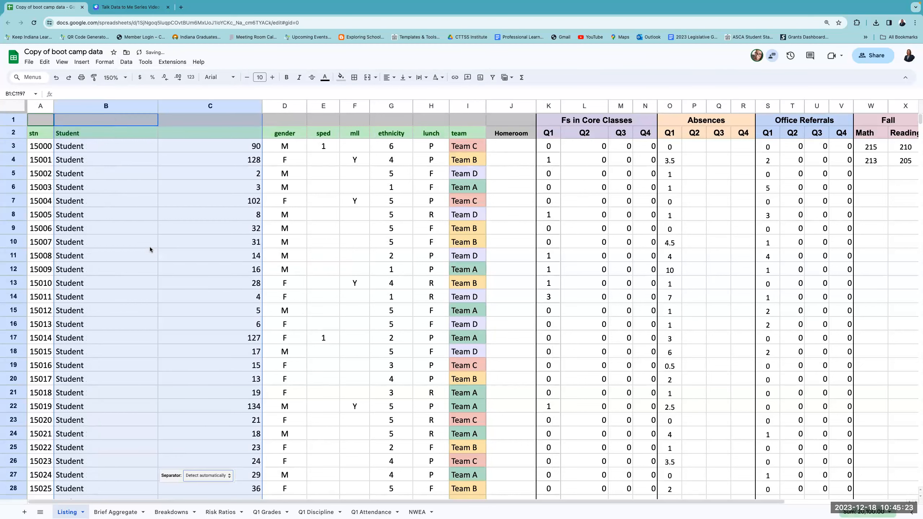
left_click(225, 151)
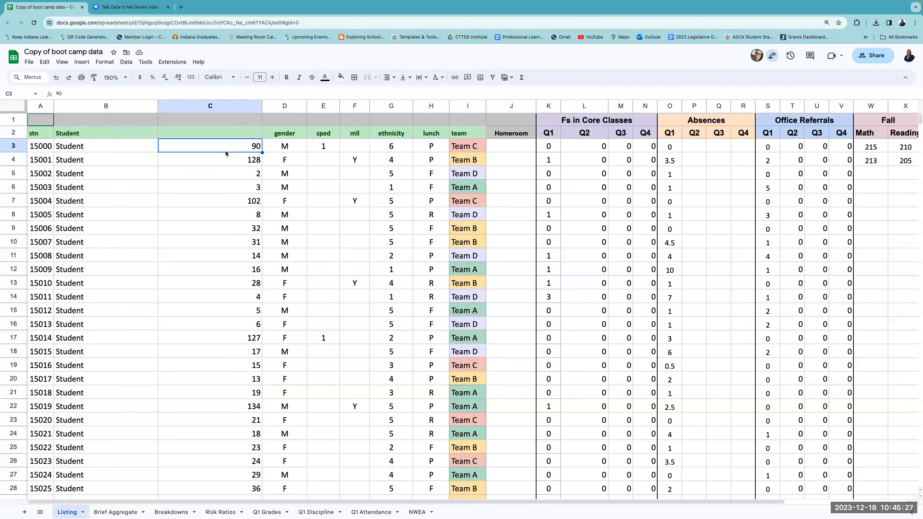
- Switch to the Excel copy of the workbook in full screen and insert a blank column before the gender column
mouse_move(25, 5)
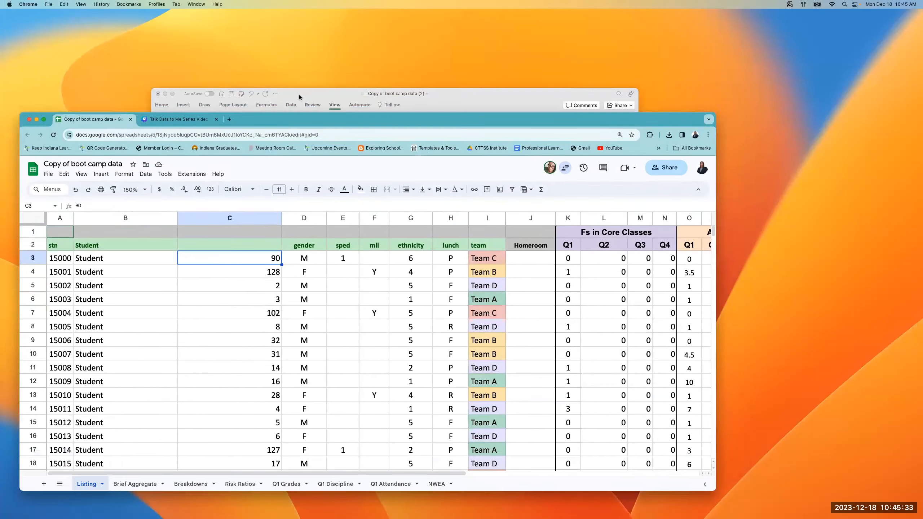
left_click_drag(297, 92, 269, 48)
left_click(145, 52)
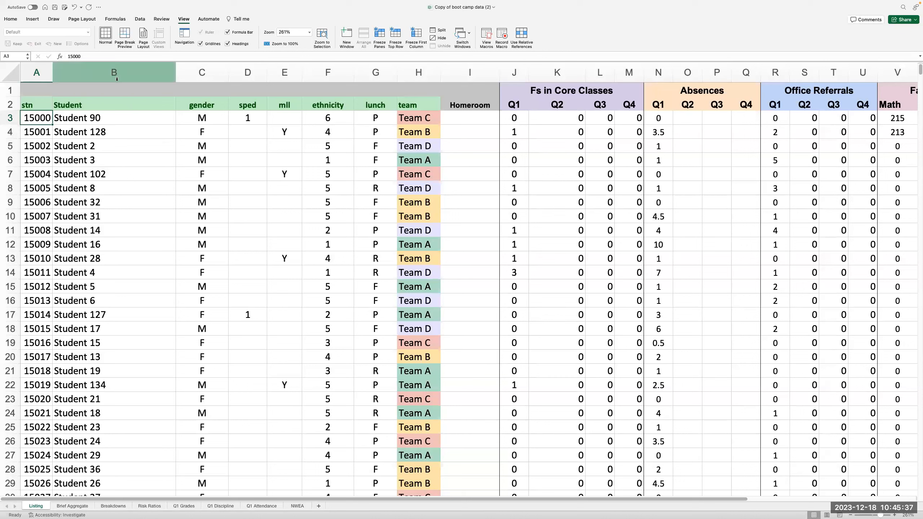
left_click(114, 75)
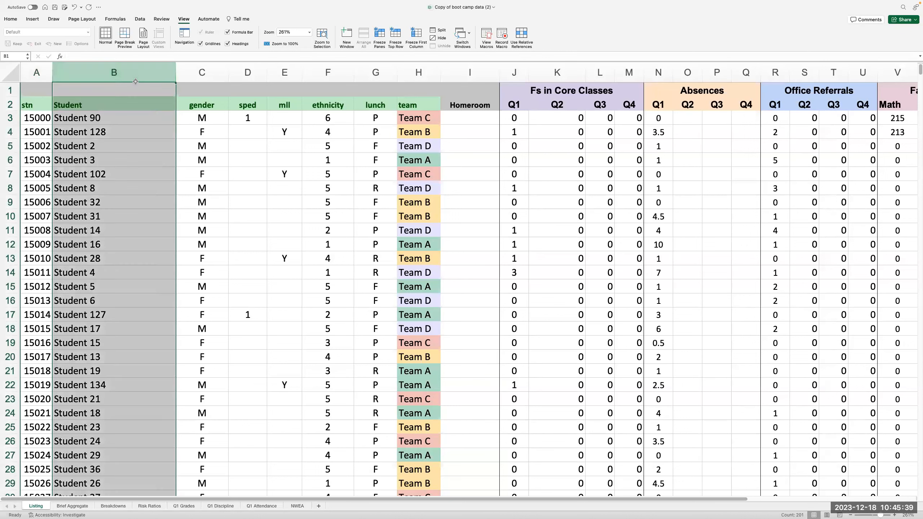
left_click(205, 73)
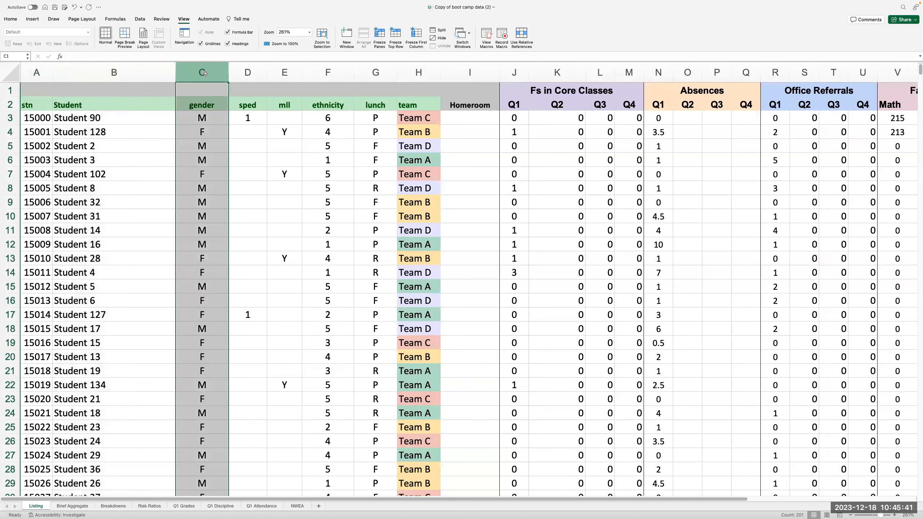
right_click(203, 169)
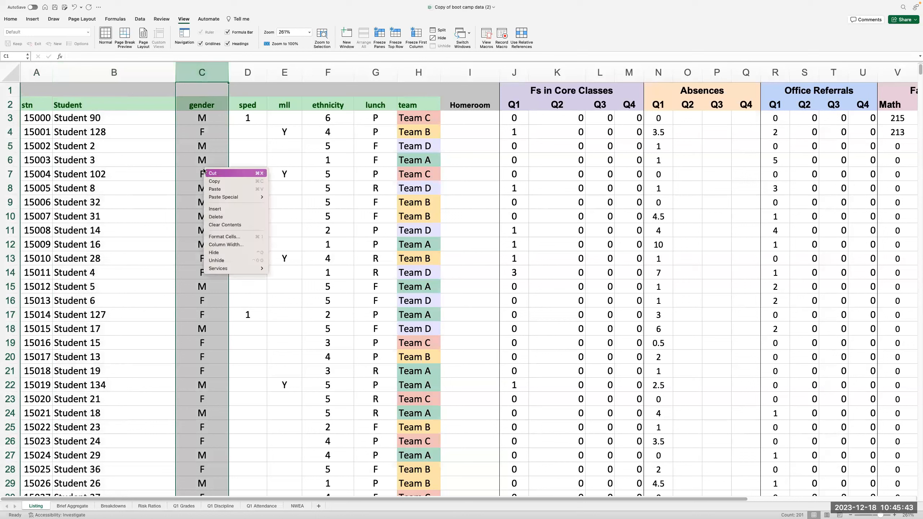
left_click(223, 210)
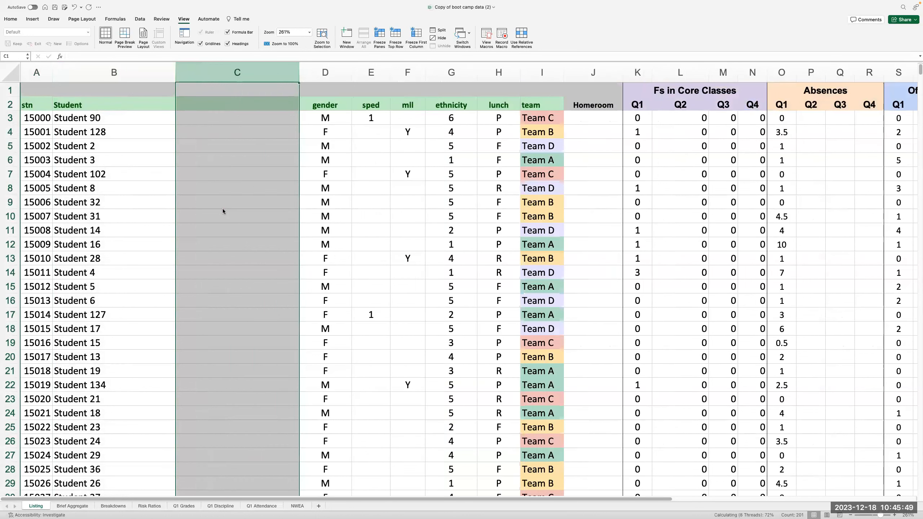
left_click(258, 209)
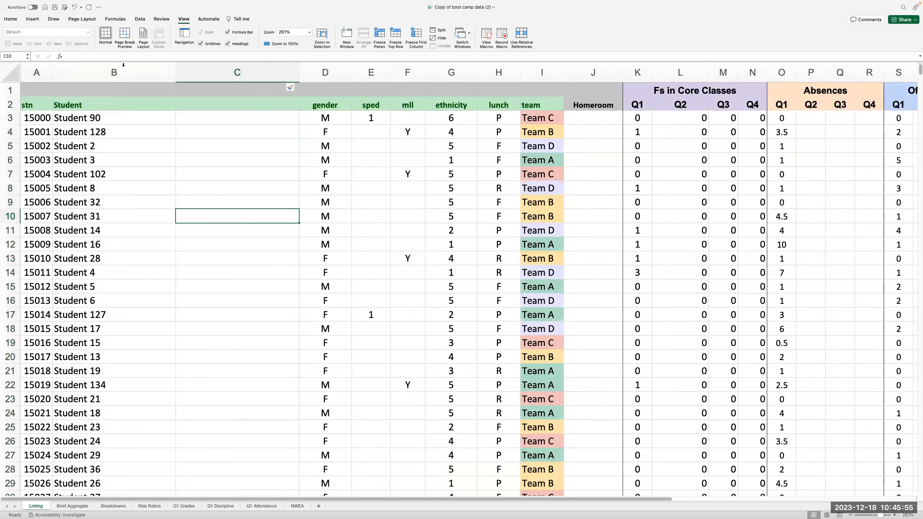
- Convert the Student column B with Text to Columns as delimited data, using Space as delimiter, General format and destination $B$1
left_click(110, 74)
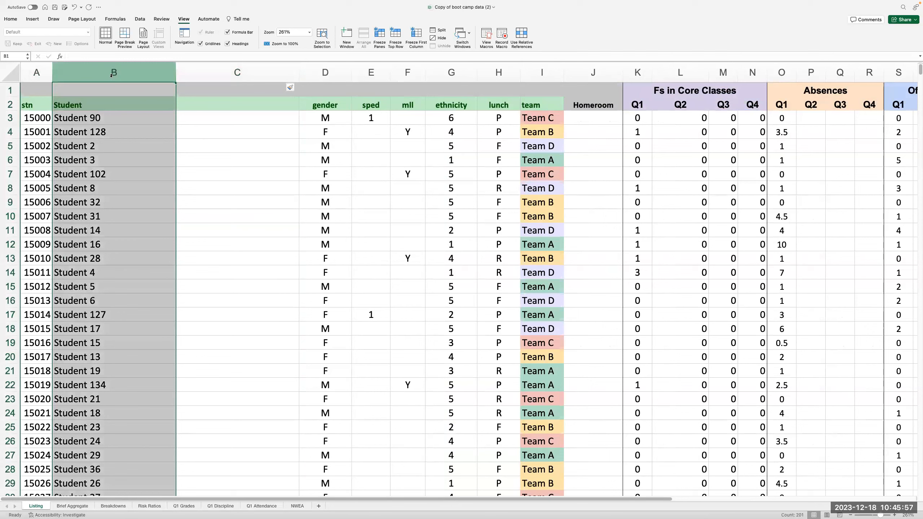
left_click(140, 20)
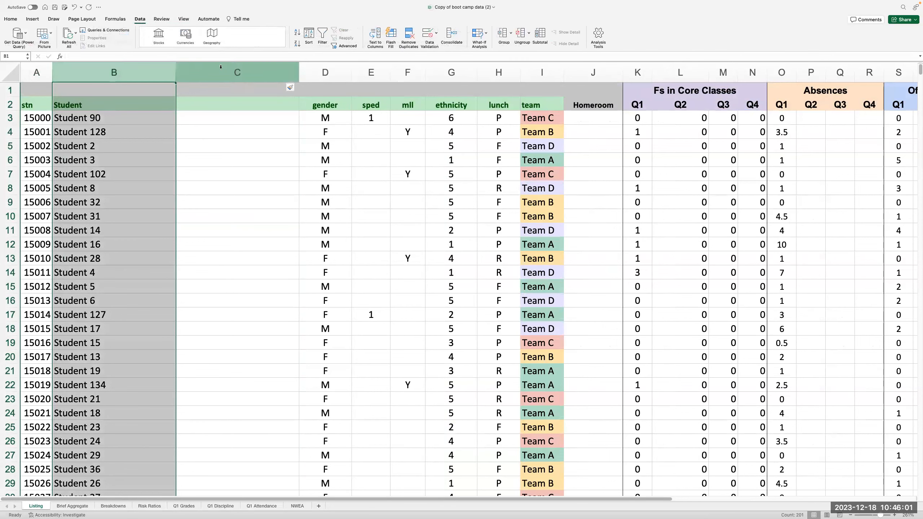
left_click(378, 37)
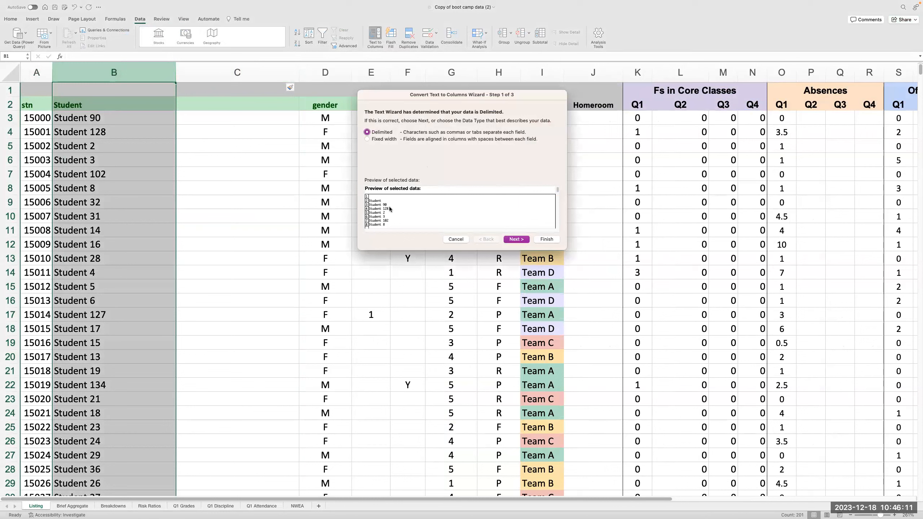
left_click(515, 239)
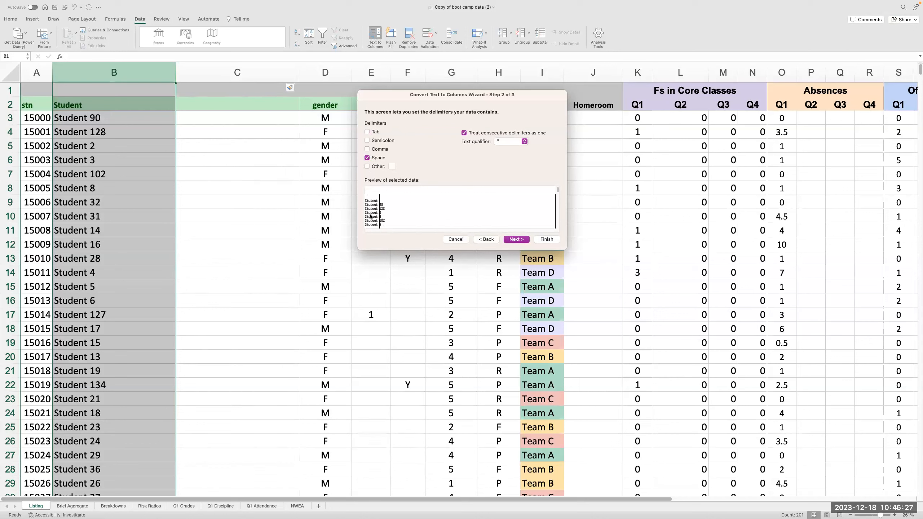
left_click(510, 241)
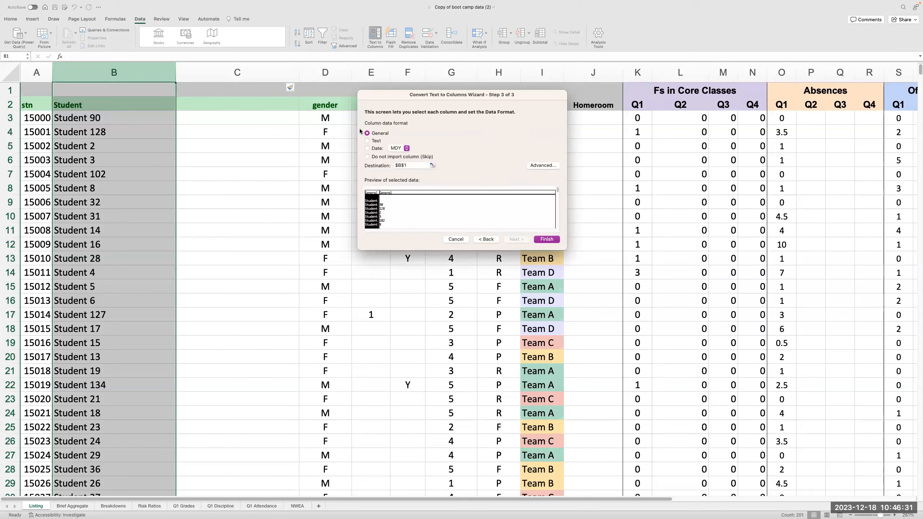
left_click(554, 241)
left_click(489, 179)
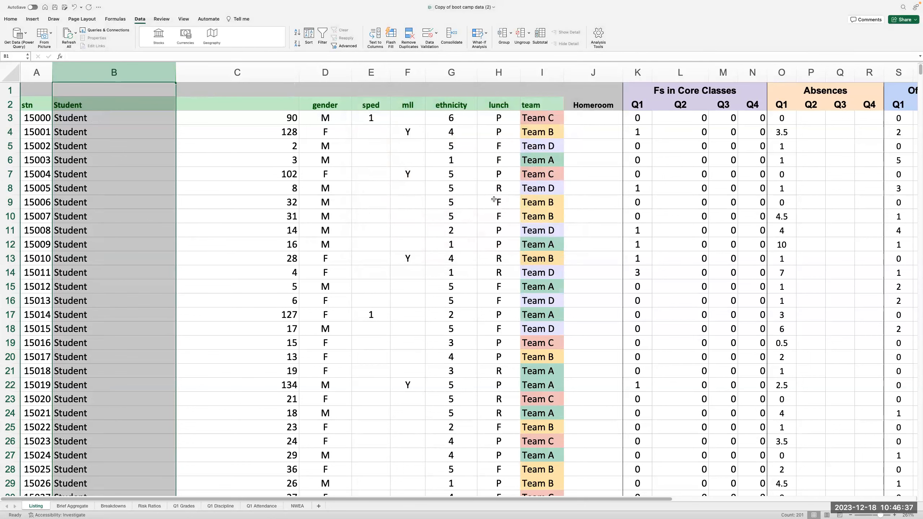
left_click(273, 144)
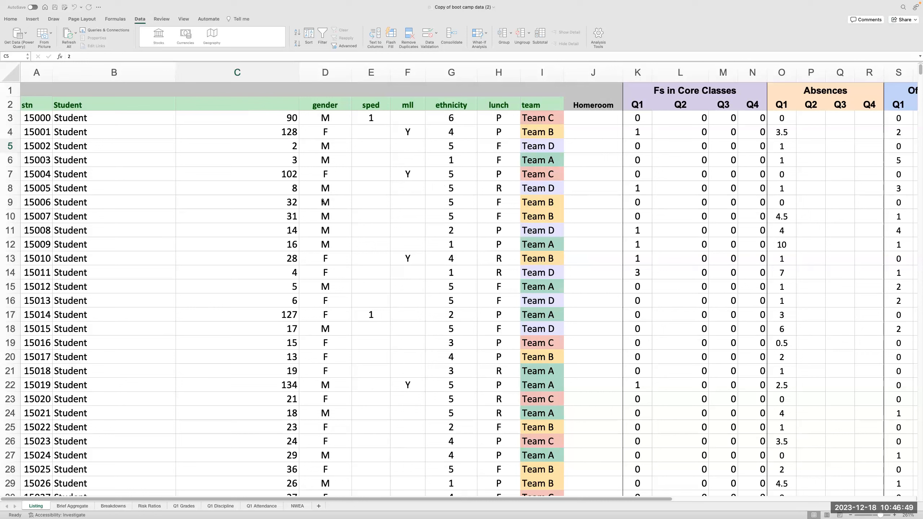
- Switch to the Word document Winter NWEA locker note 2022 PASS EXAMPLE in full screen and open the choice of mail merge document types
left_click(72, 4)
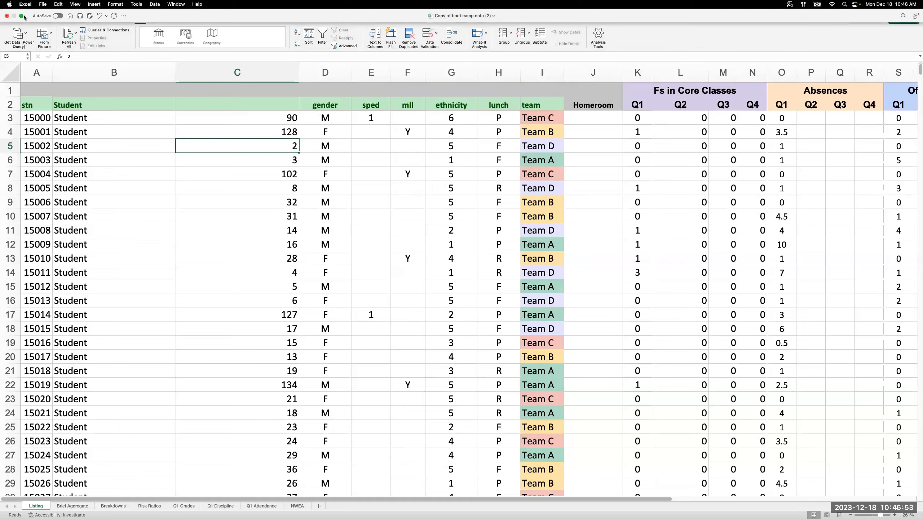
left_click(20, 16)
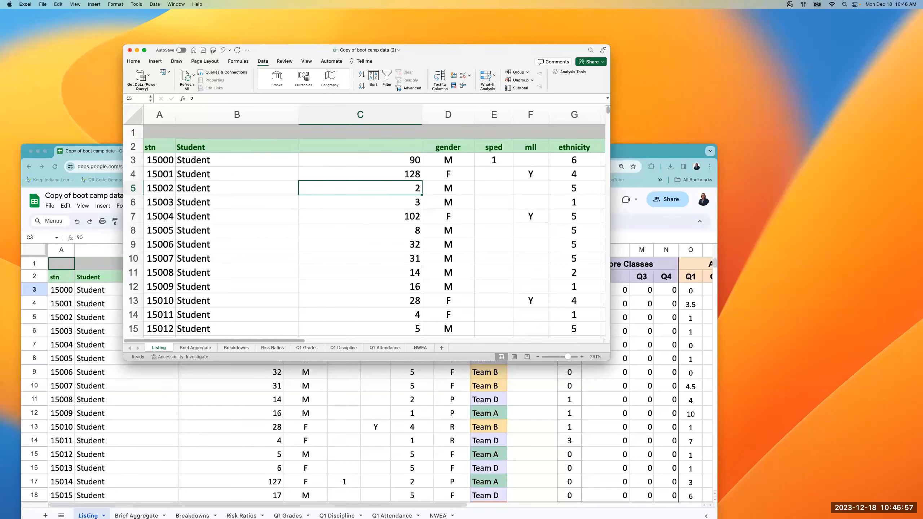
left_click_drag(922, 67, 460, 104)
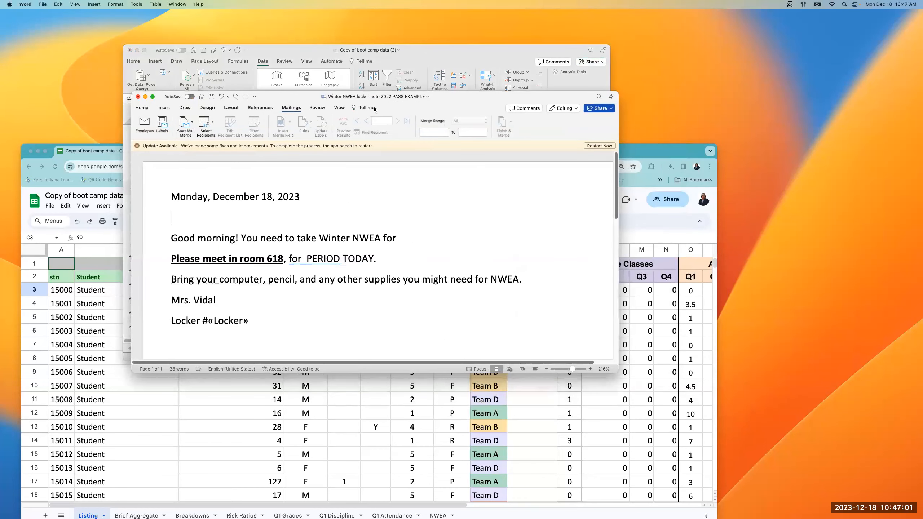
left_click(152, 97)
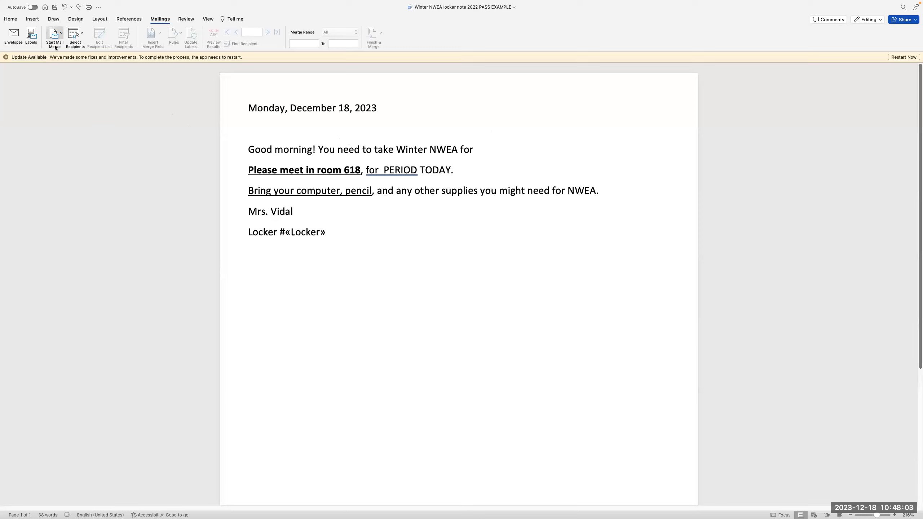
left_click(60, 35)
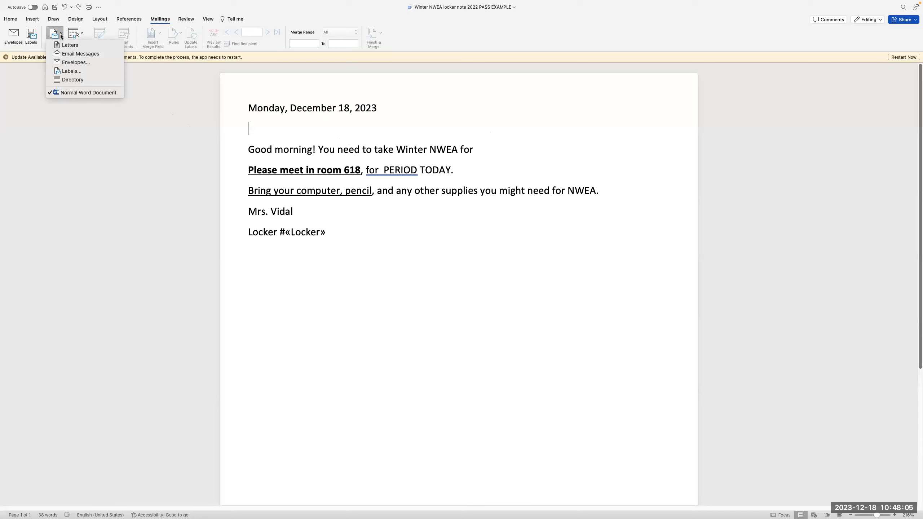
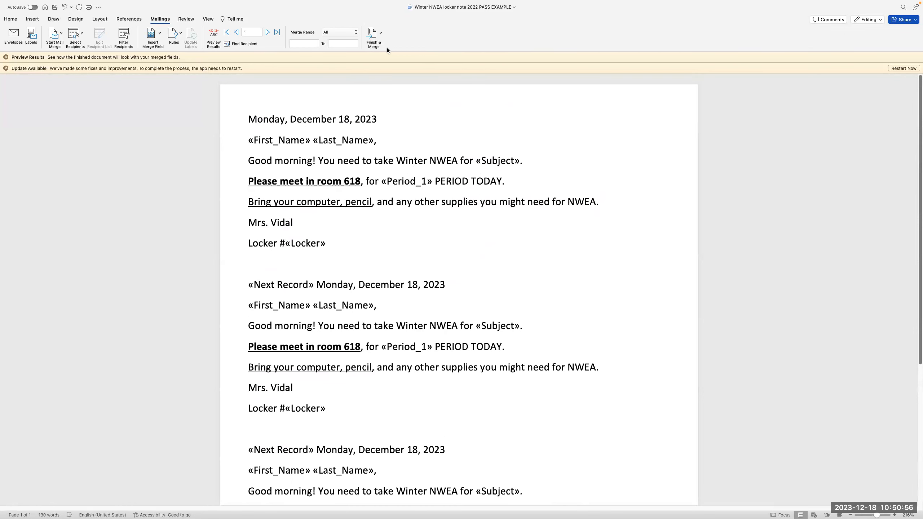
- Finish the mail merge of all records into individual editable documents
left_click(378, 35)
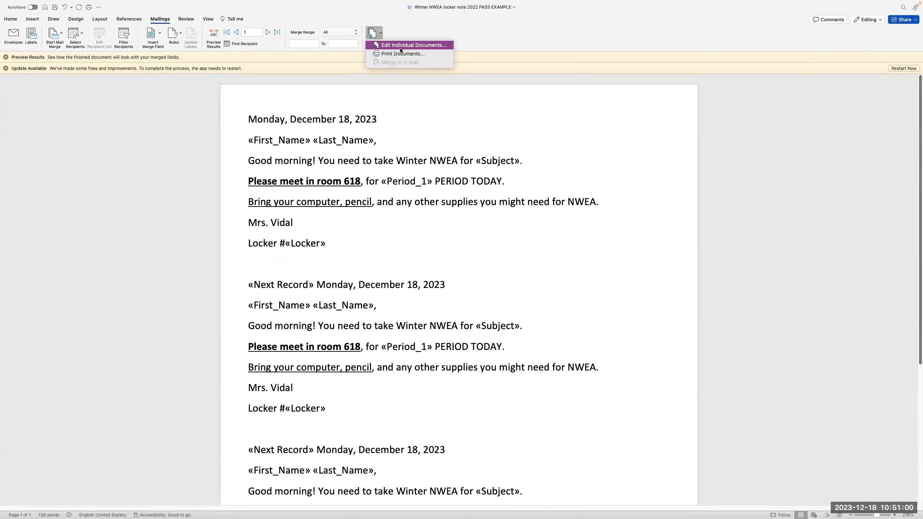
left_click(437, 46)
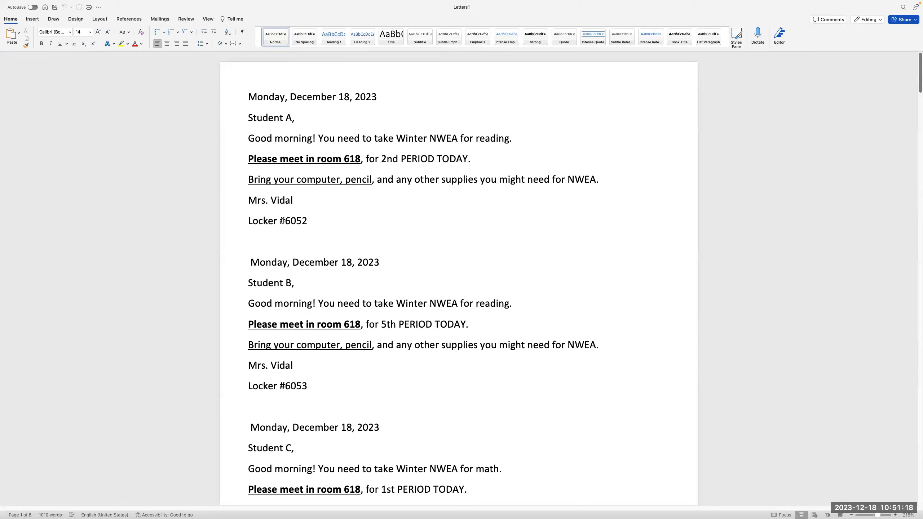
left_click(341, 224)
- Save the merged letters to the Desktop as the Word document Monday and close it
mouse_move(20, 3)
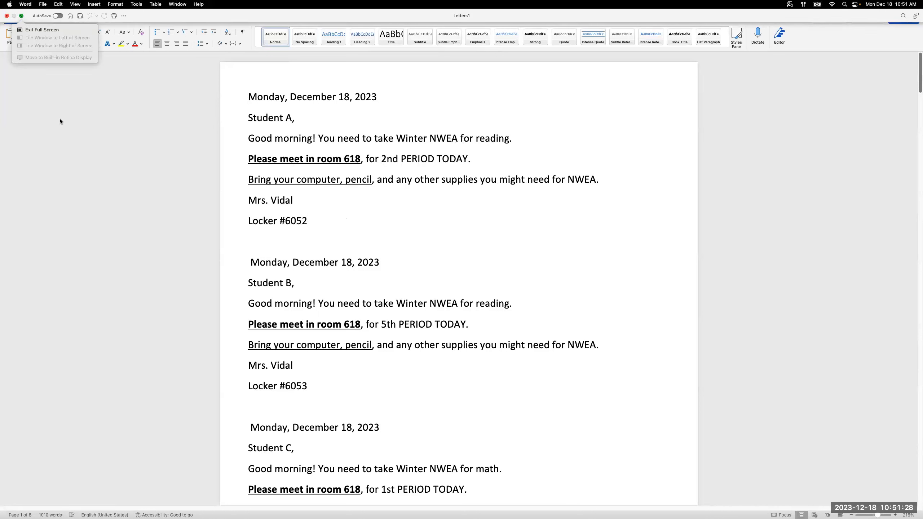
left_click(46, 5)
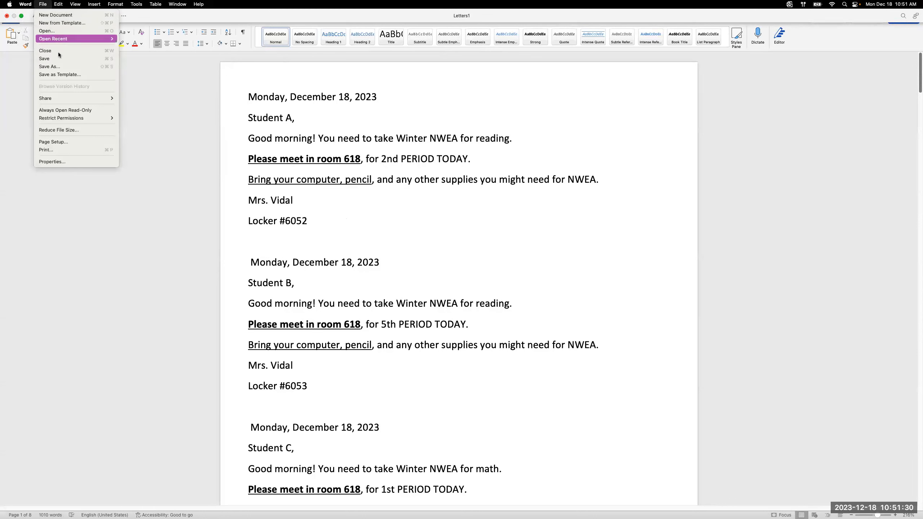
left_click(46, 59)
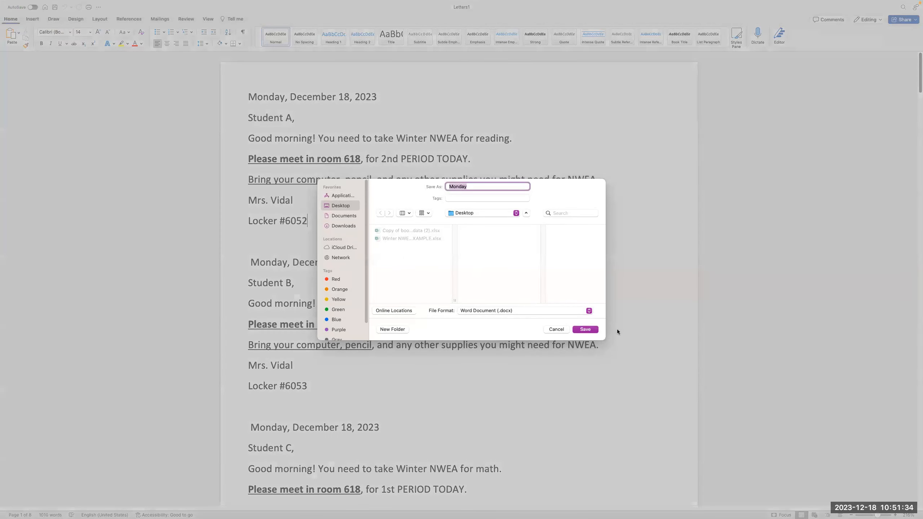
left_click(586, 330)
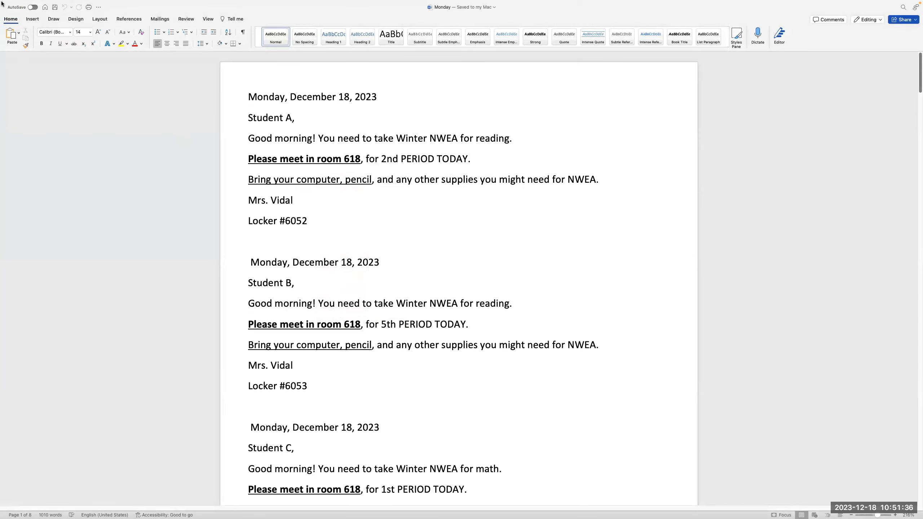
left_click(7, 16)
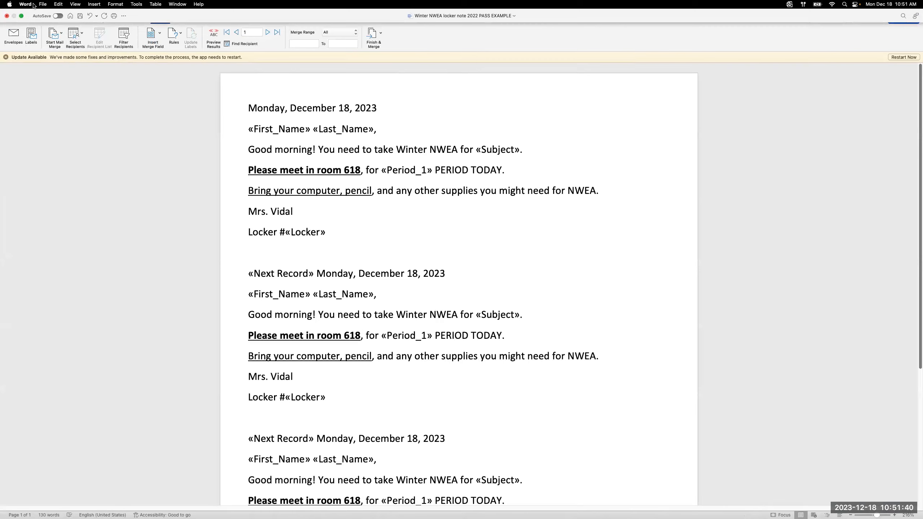
- Close the Word locker note document and show the Excel workbook Winter NWEA 2022 EXAMPLE in full screen
left_click(43, 4)
left_click(58, 59)
left_click(7, 16)
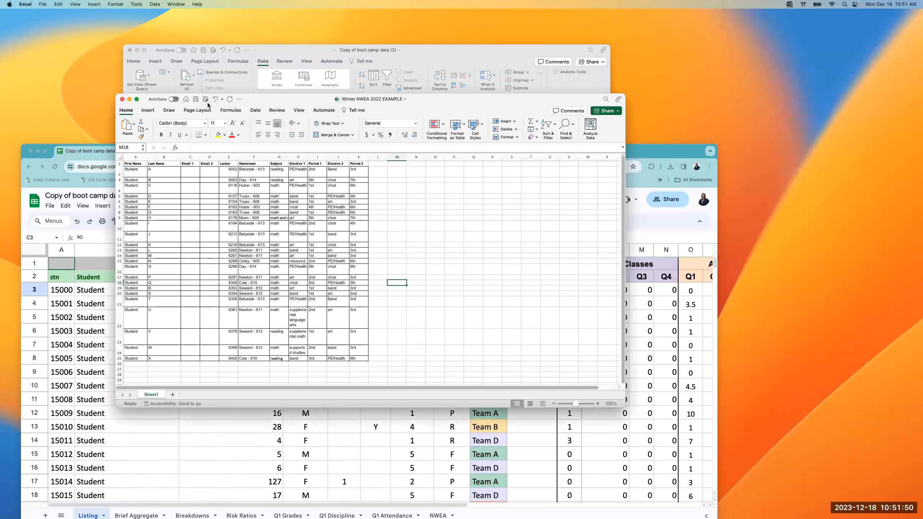
left_click(137, 100)
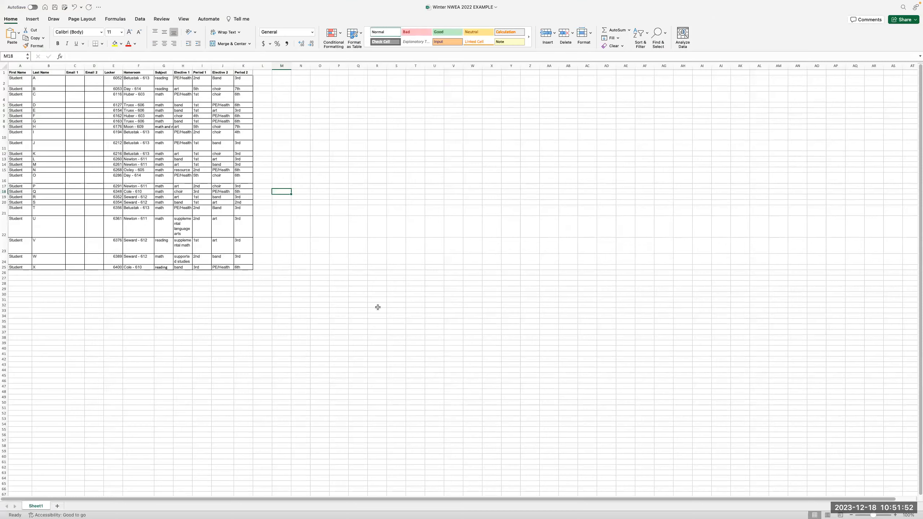
left_click_drag(873, 516, 881, 513)
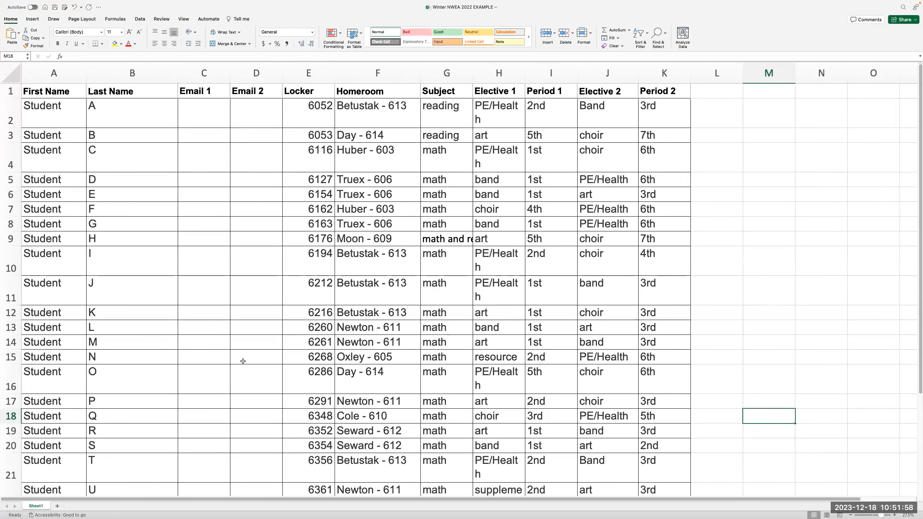
- Examine the first name, last name and locker entries in the first student row
left_click(54, 114)
left_click(94, 121)
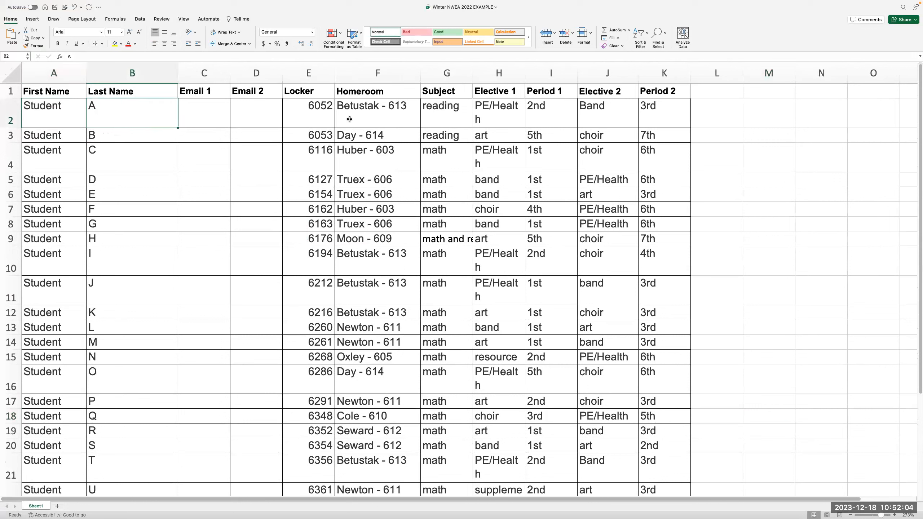
left_click(318, 118)
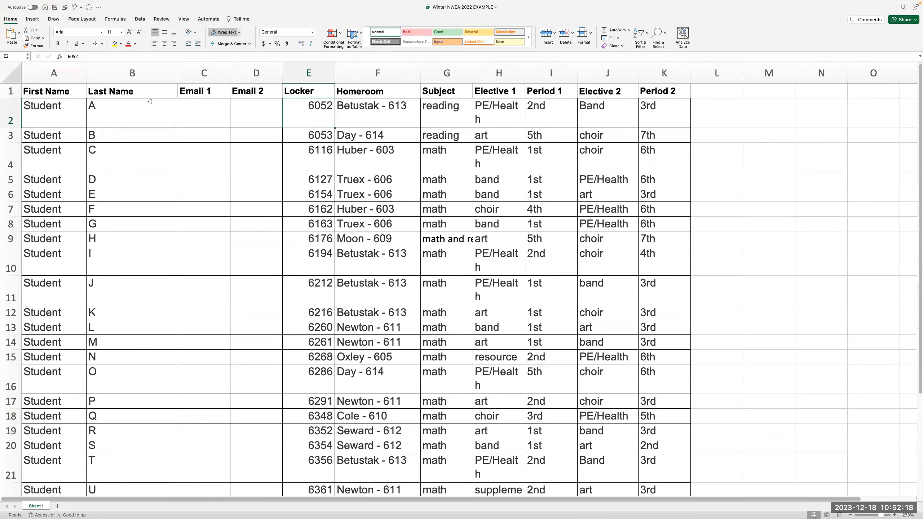
- Sort the whole sheet by the Locker column on Values, Smallest to Largest, treating the first row as headers
left_click(14, 75)
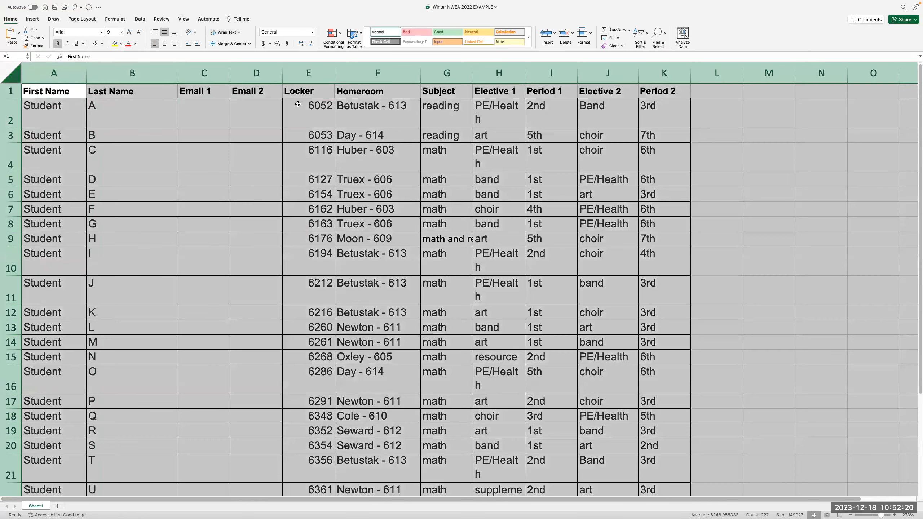
left_click(140, 18)
left_click(310, 38)
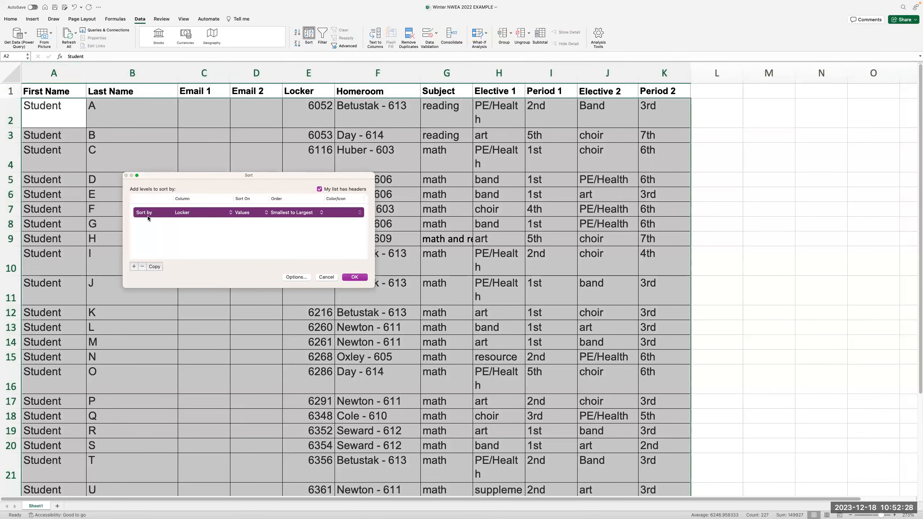
left_click(185, 215)
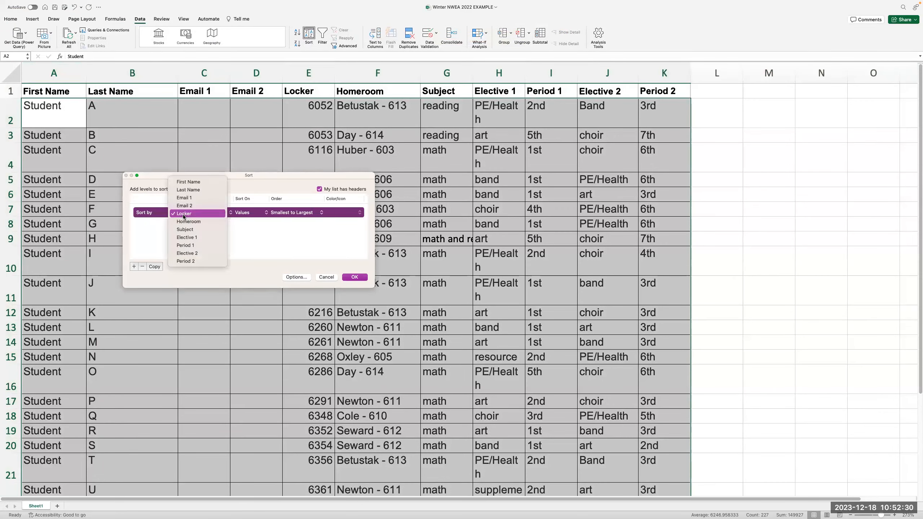
left_click(187, 216)
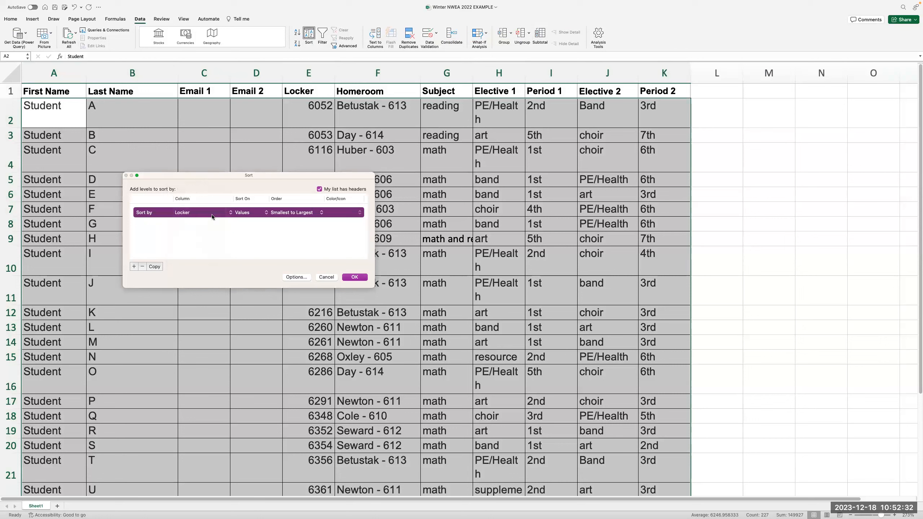
left_click(296, 215)
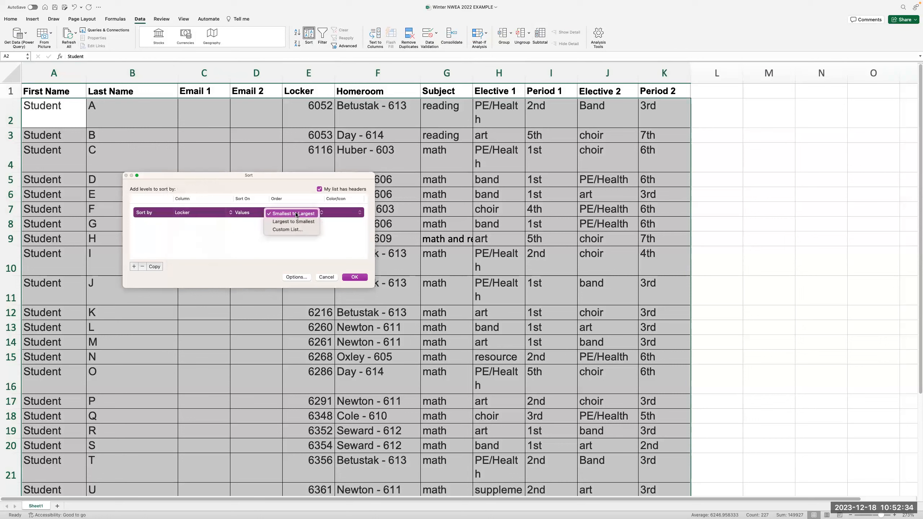
left_click(297, 215)
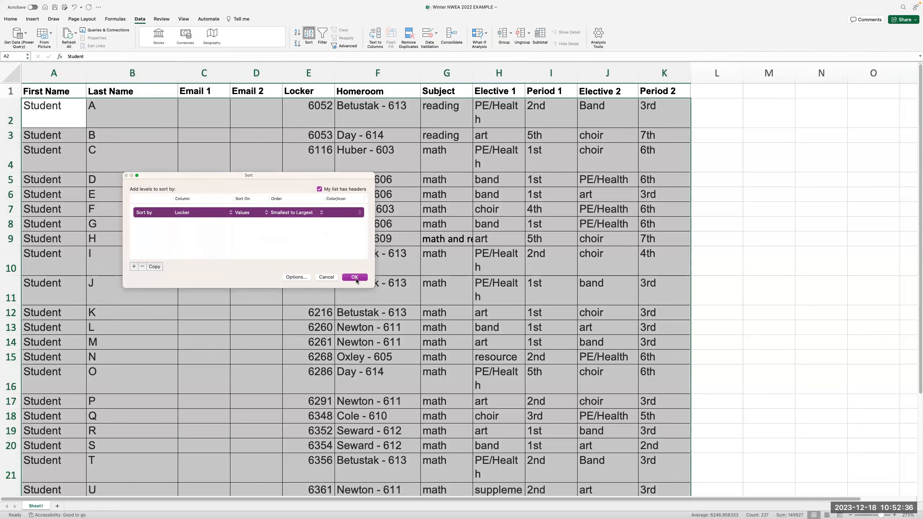
left_click(355, 278)
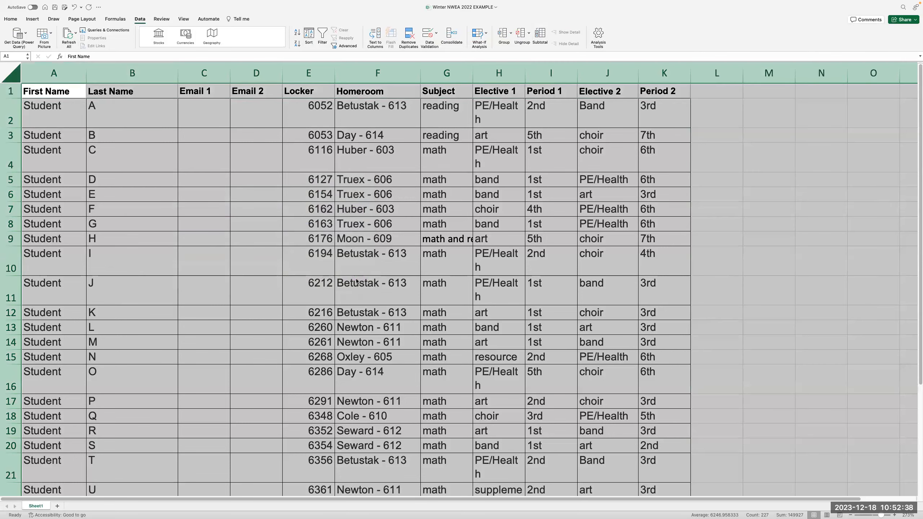
- Review the Homeroom, Subject, Elective 1, Period 1, Elective 2 and Period 2 columns used as merge data
left_click(351, 280)
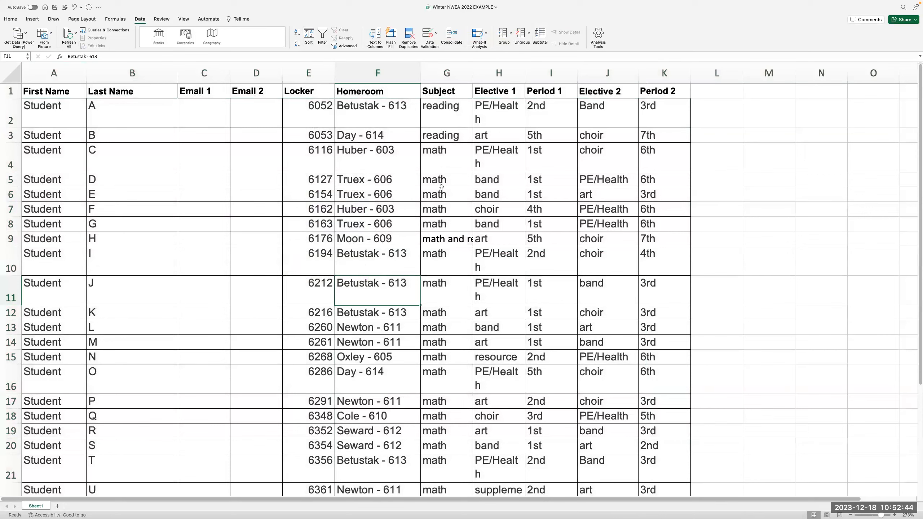
left_click(363, 96)
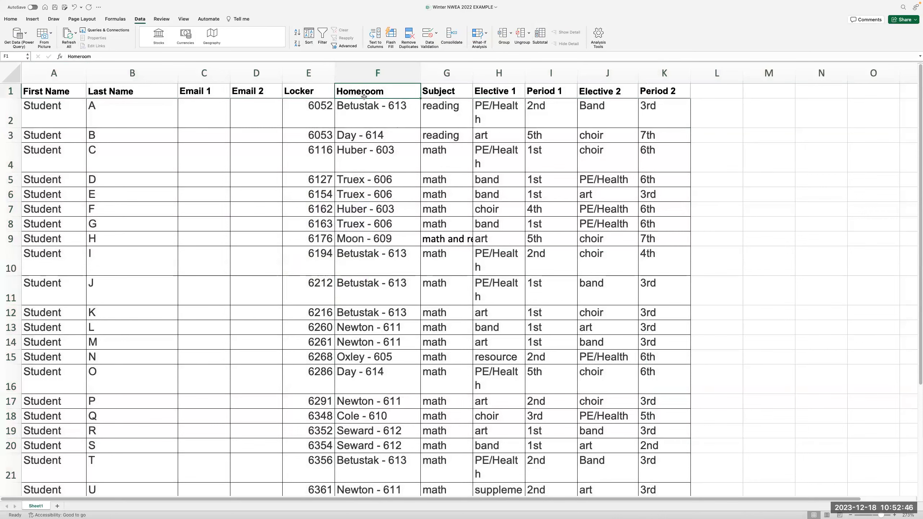
left_click(441, 92)
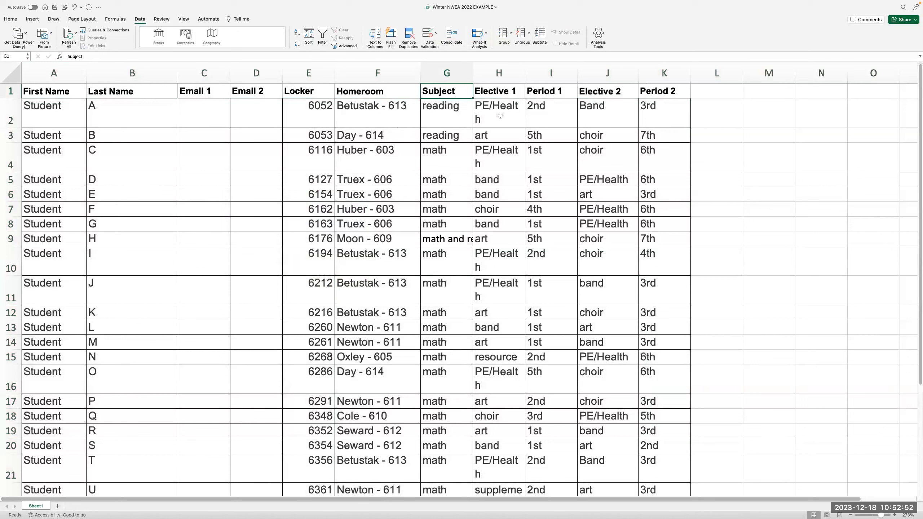
left_click(508, 95)
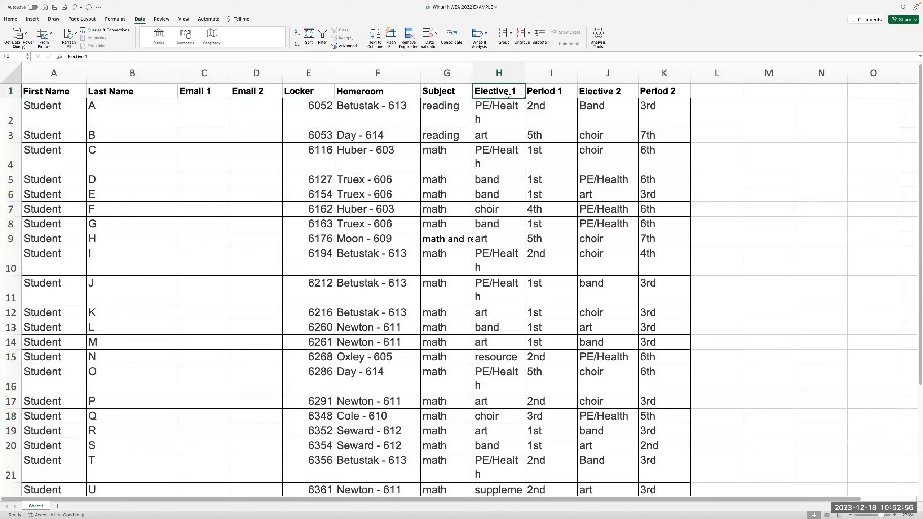
left_click(552, 96)
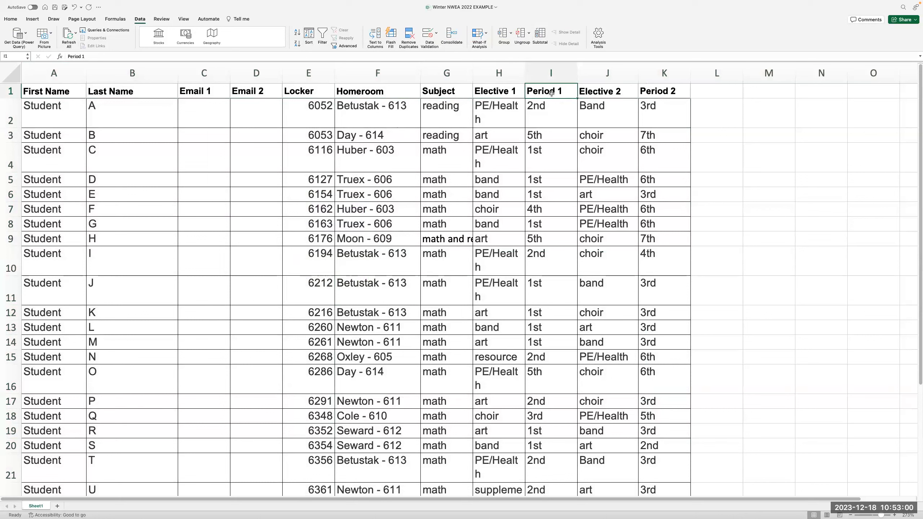
left_click(604, 93)
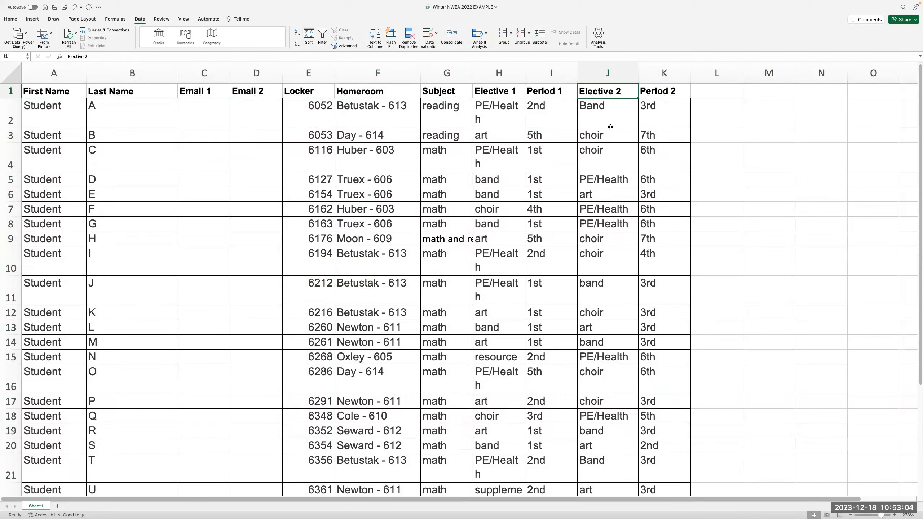
left_click(673, 96)
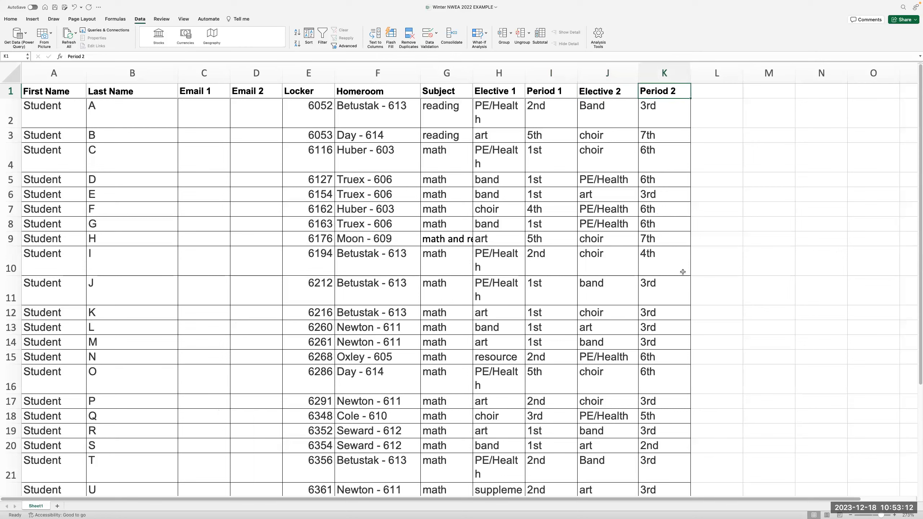
left_click(901, 256)
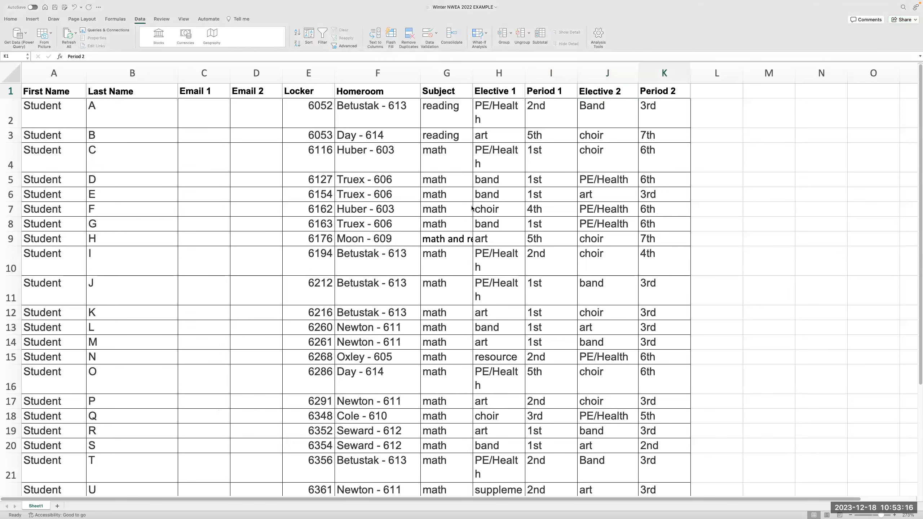
left_click(133, 13)
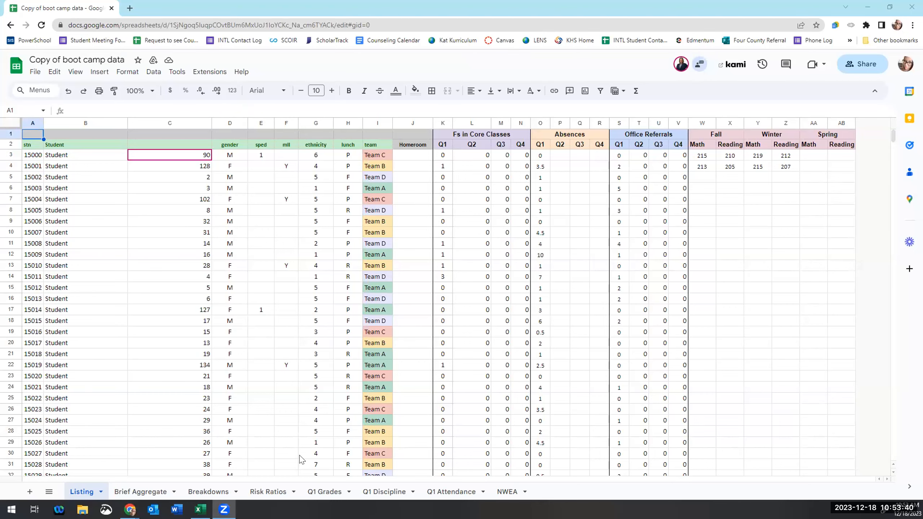
- In the Google Sheets file Copy of boot camp data, create a filter for everyone on header row 2 of Listing
left_click(199, 510)
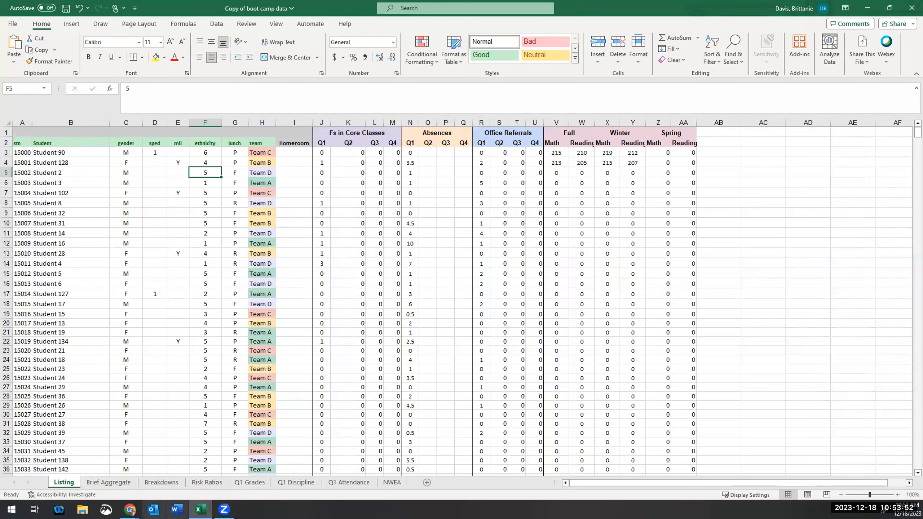
left_click(201, 510)
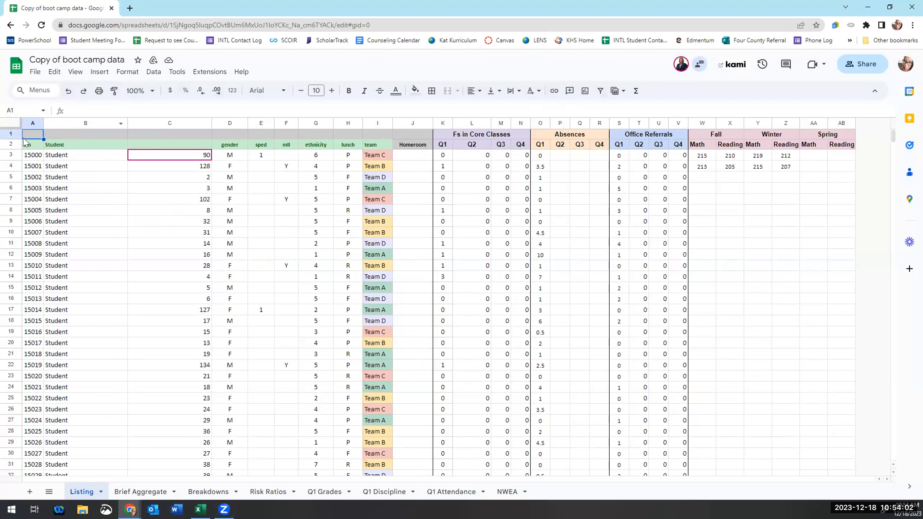
left_click(10, 146)
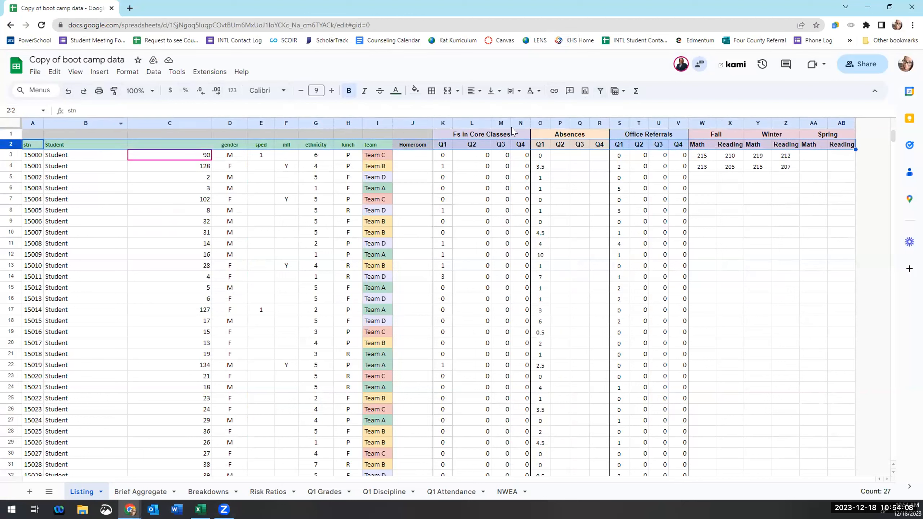
left_click(599, 91)
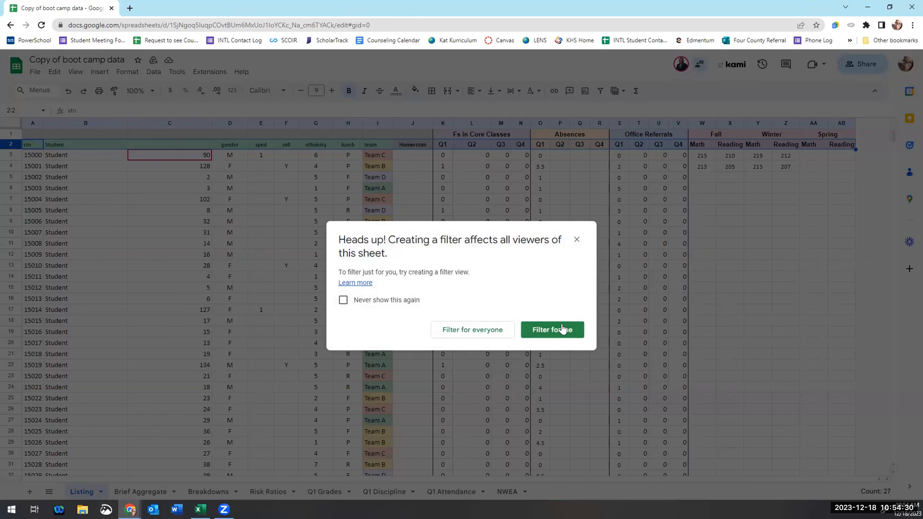
left_click(483, 331)
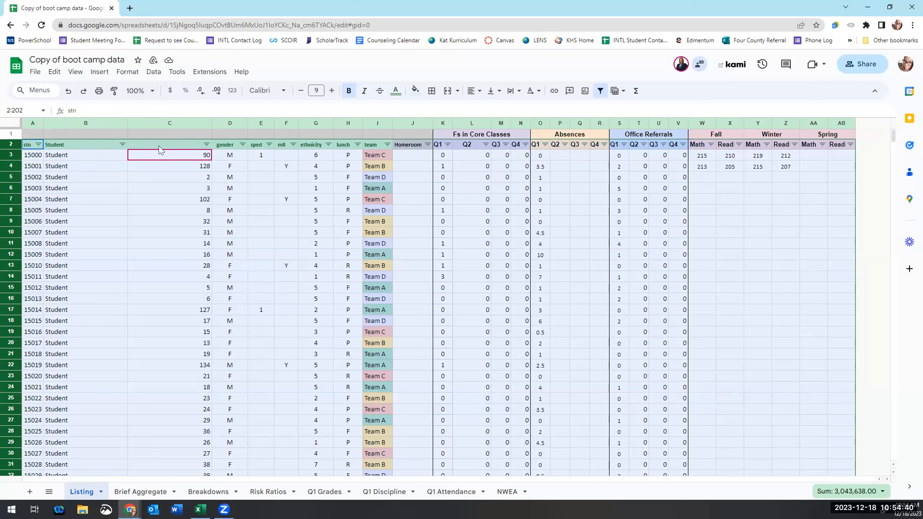
- Sort the student rows by the numbers in column C from A to Z using the filter, and look through the list
left_click(129, 144)
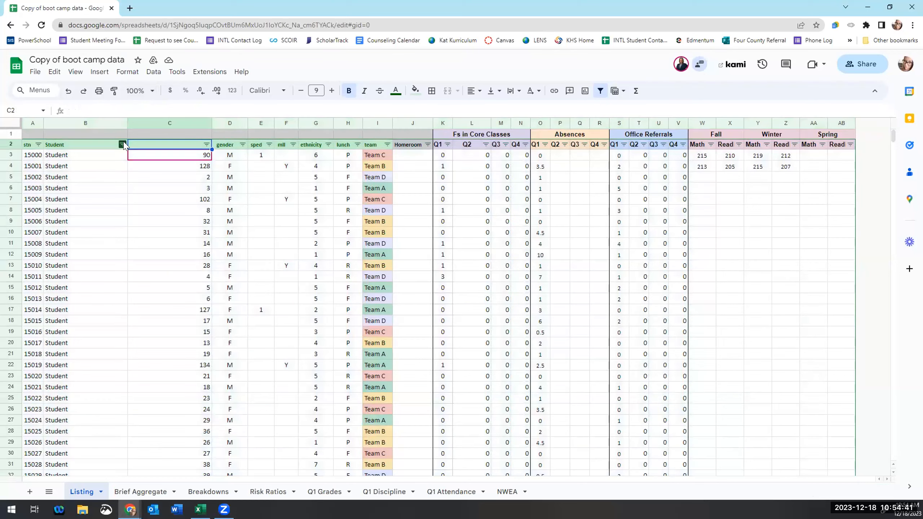
left_click(207, 145)
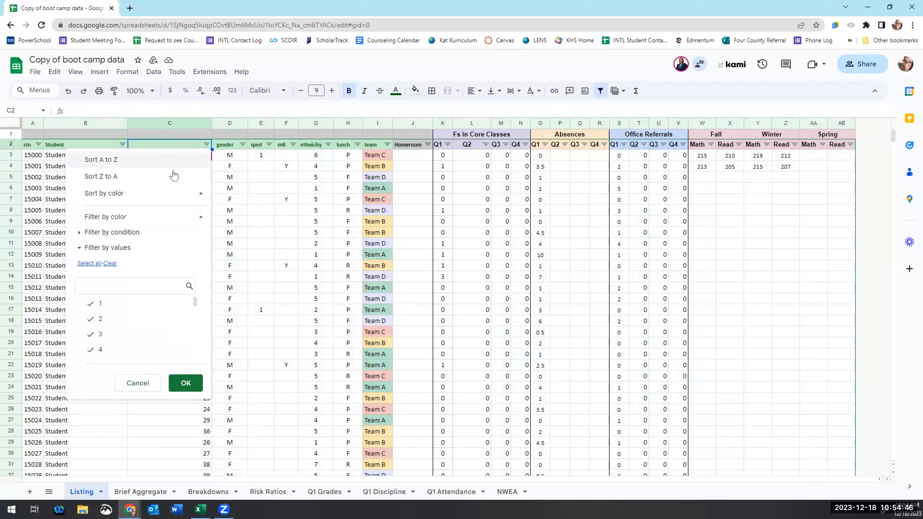
mouse_move(183, 198)
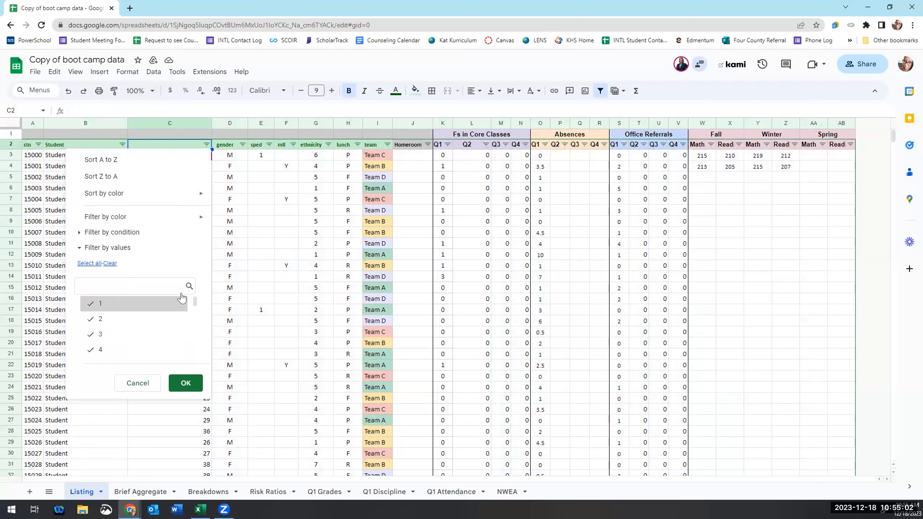
left_click(191, 161)
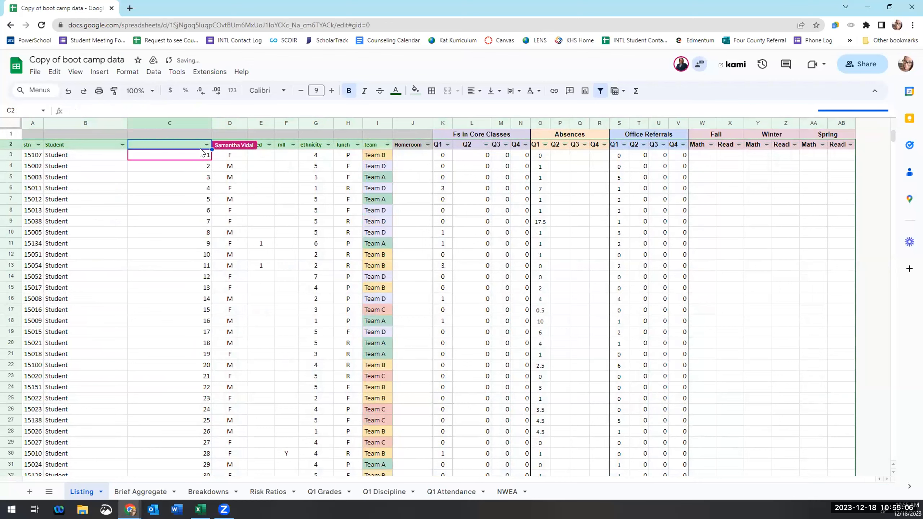
scroll(195, 255, "down", 20)
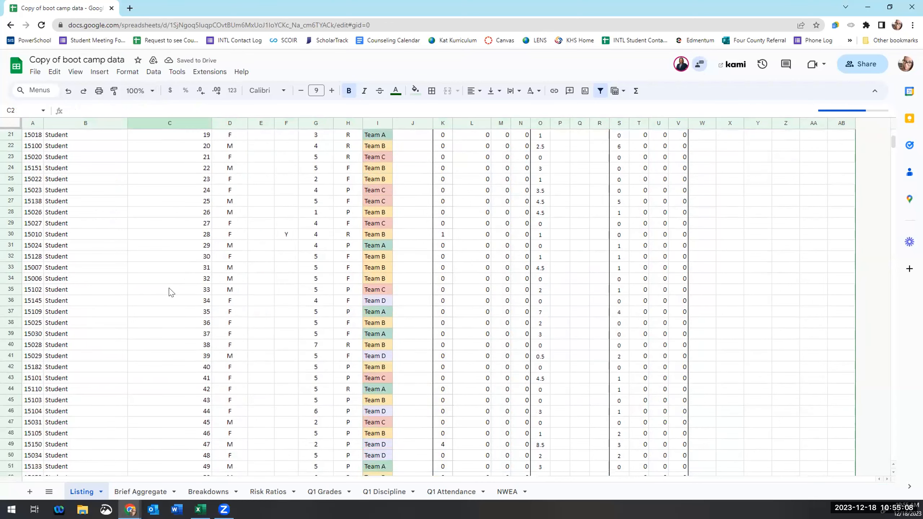
scroll(175, 384, "up", 20)
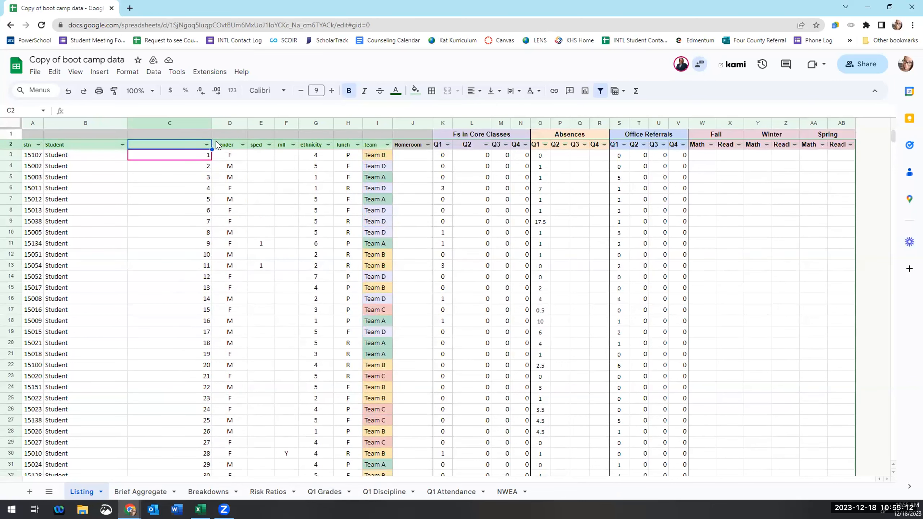
- Filter column C by values so that students 1, 2, 3, 4, 10 and 11 are hidden
left_click(206, 145)
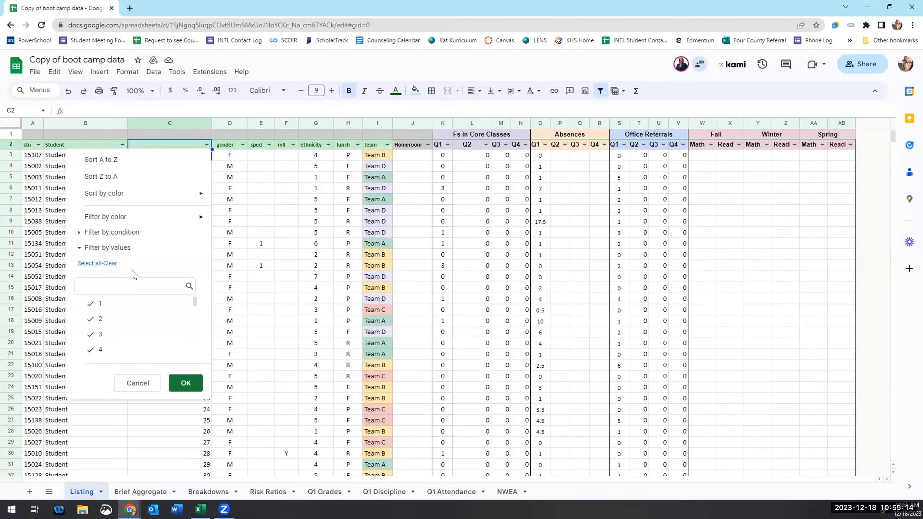
scroll(133, 316, "down", 3)
scroll(136, 322, "down", 1)
left_click(135, 316)
left_click(132, 304)
scroll(142, 330, "up", 3)
left_click(187, 385)
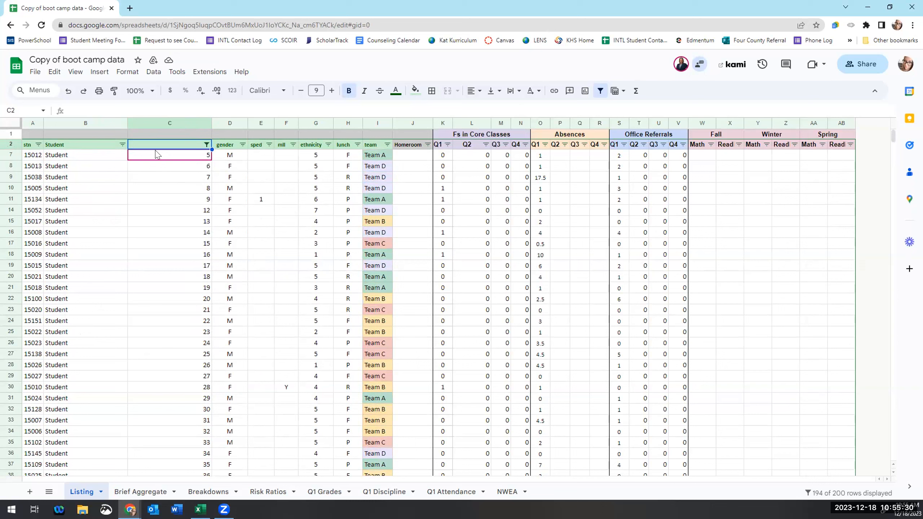
- Remove the filter from the Listing sheet
left_click(600, 91)
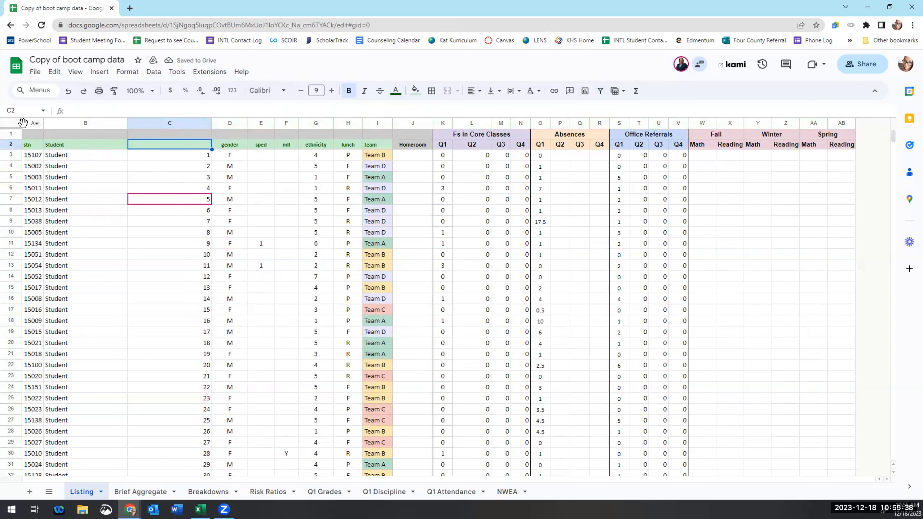
- Create a filter for everyone on header row 2 of the Listing sheet
left_click(11, 144)
left_click(600, 91)
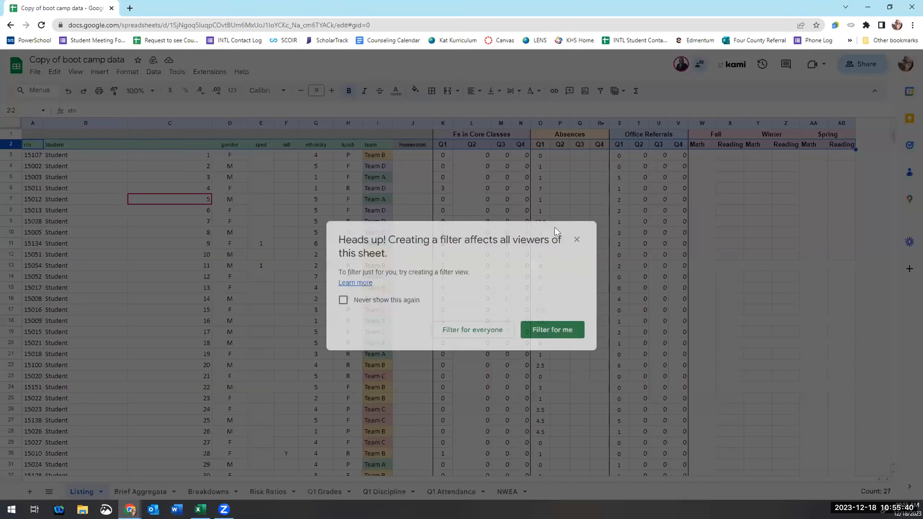
left_click(501, 321)
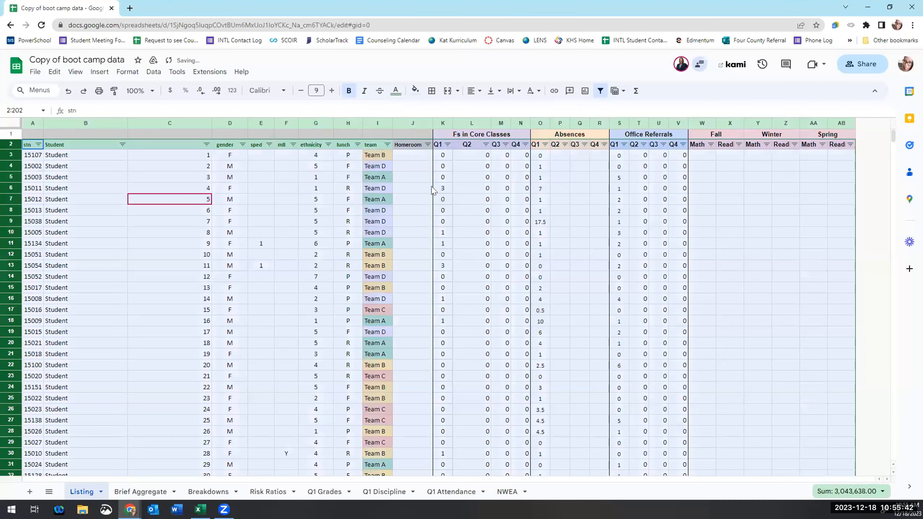
- Filter the Q1 column under Fs in Core Classes by values to show only students with 4
left_click(447, 144)
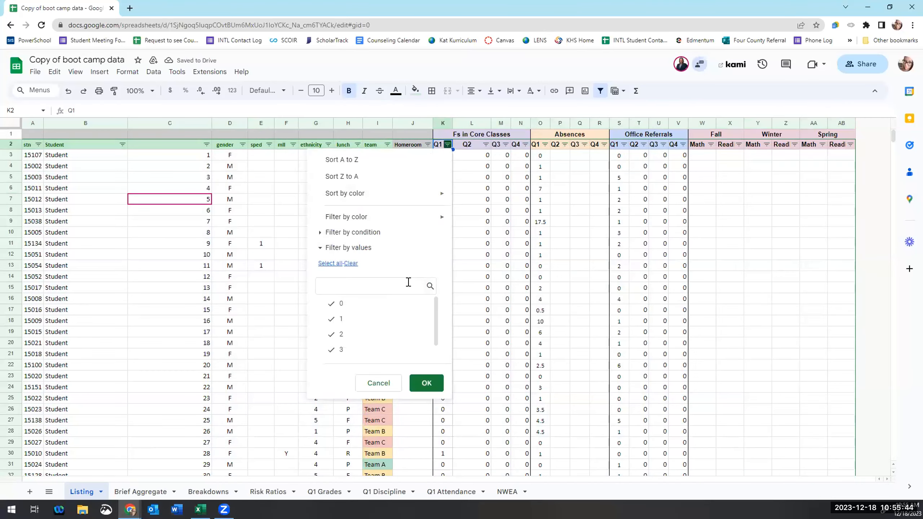
scroll(351, 309, "down", 1)
scroll(360, 327, "up", 1)
left_click(350, 263)
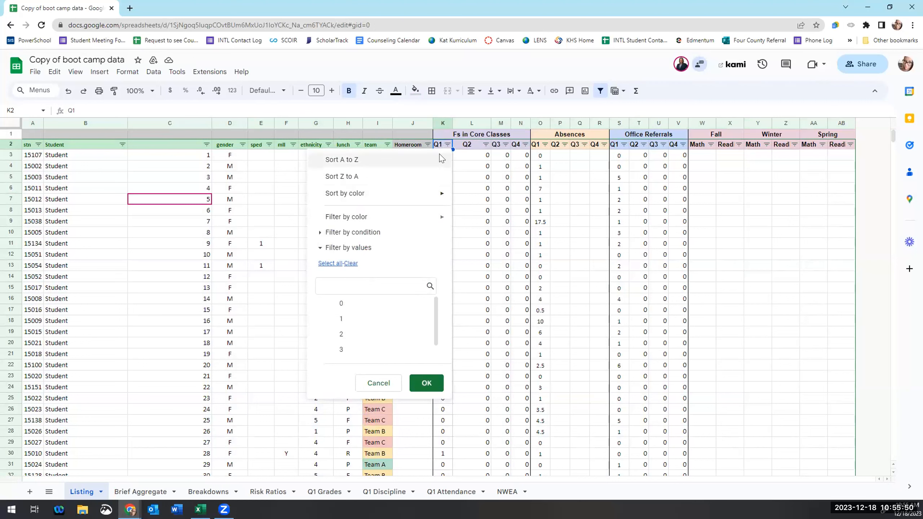
scroll(364, 342, "down", 1)
left_click(342, 351)
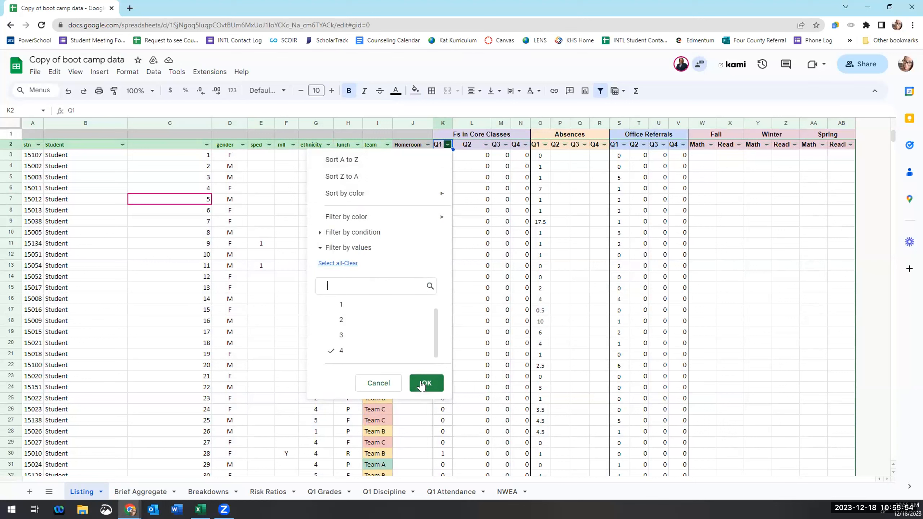
left_click(426, 384)
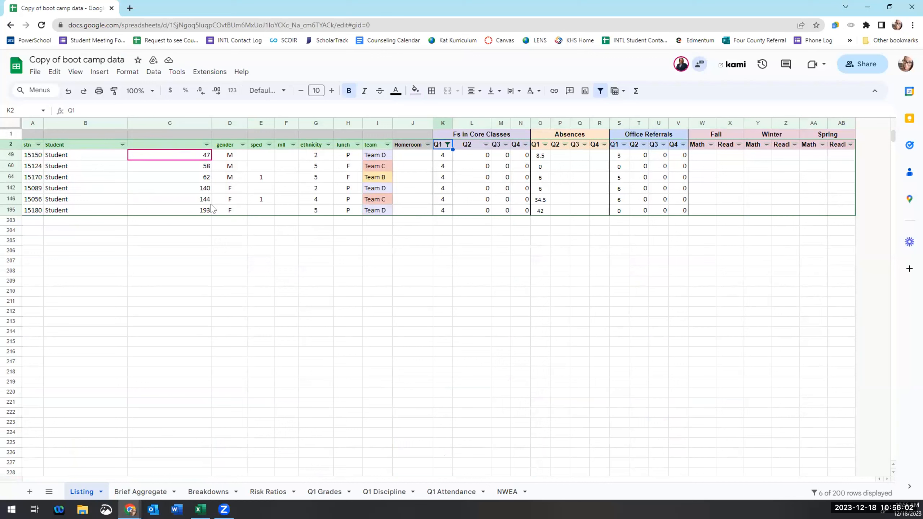
- Reselect all values in the Q1 Fs in Core Classes filter to show every student row again
left_click(448, 144)
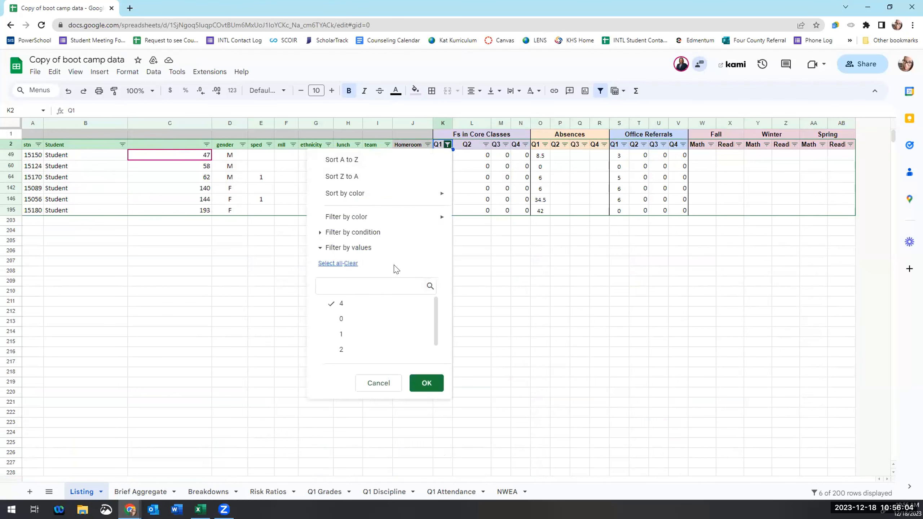
left_click(332, 264)
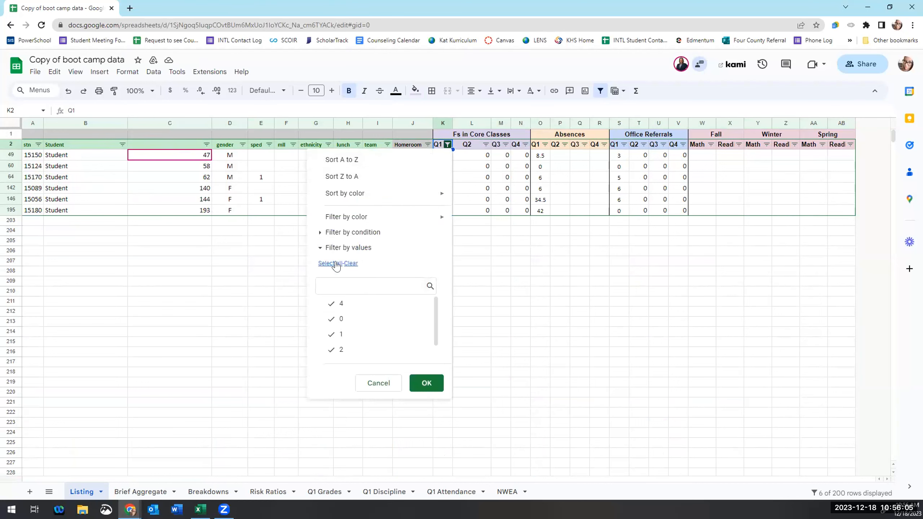
left_click(359, 176)
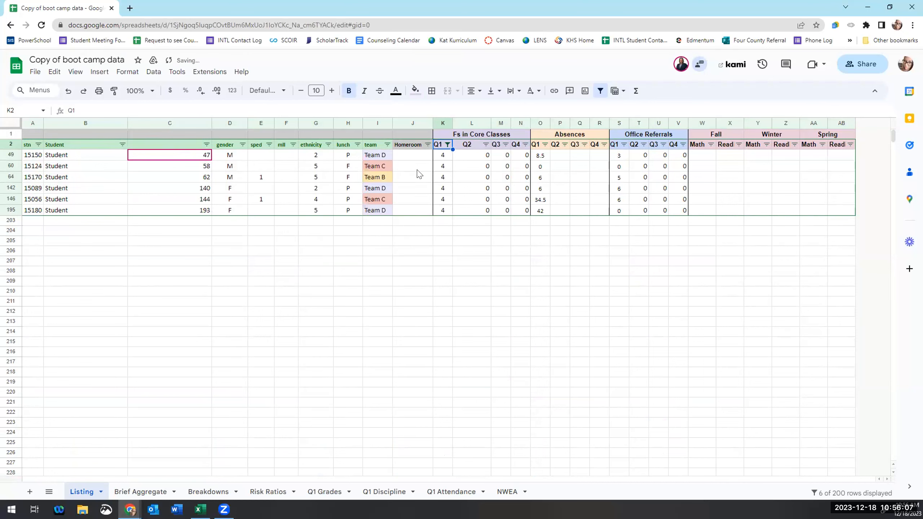
left_click(448, 145)
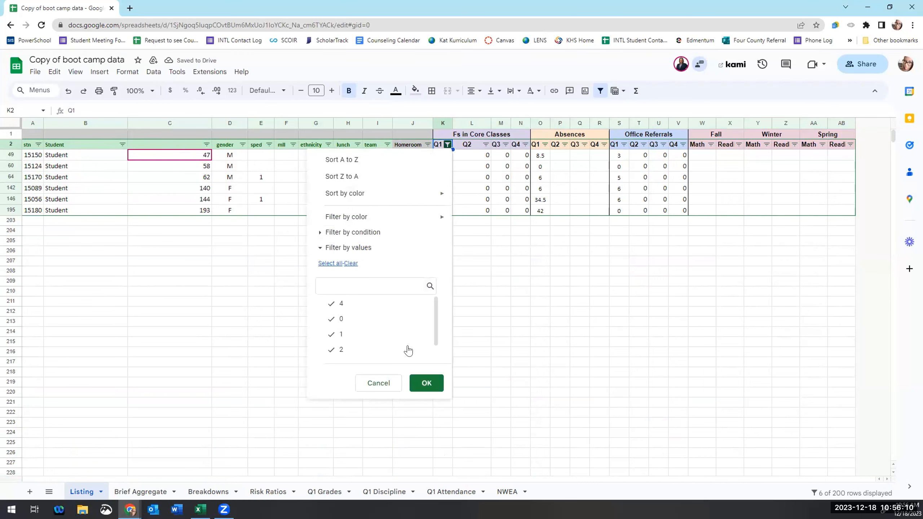
left_click(427, 383)
- Sort the student rows by Q1 Fs in Core Classes from Z to A and look through the list
left_click(448, 145)
mouse_move(422, 197)
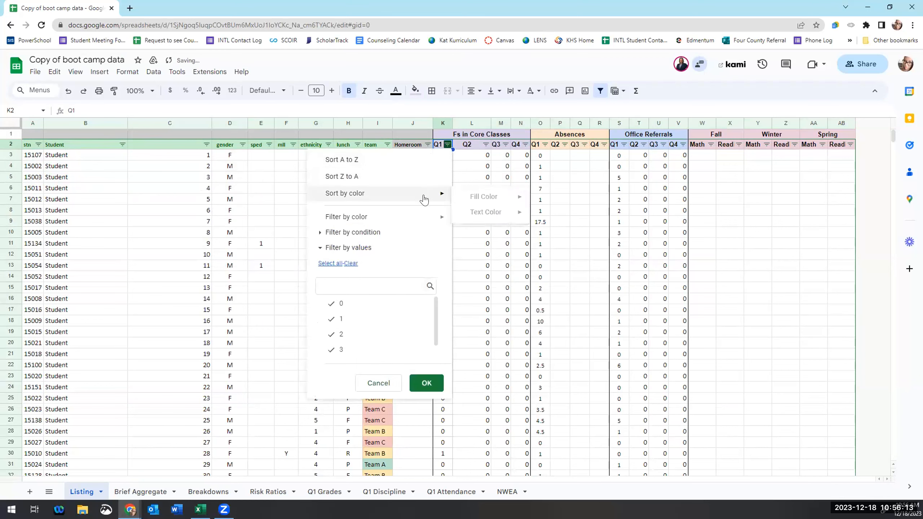
left_click(417, 176)
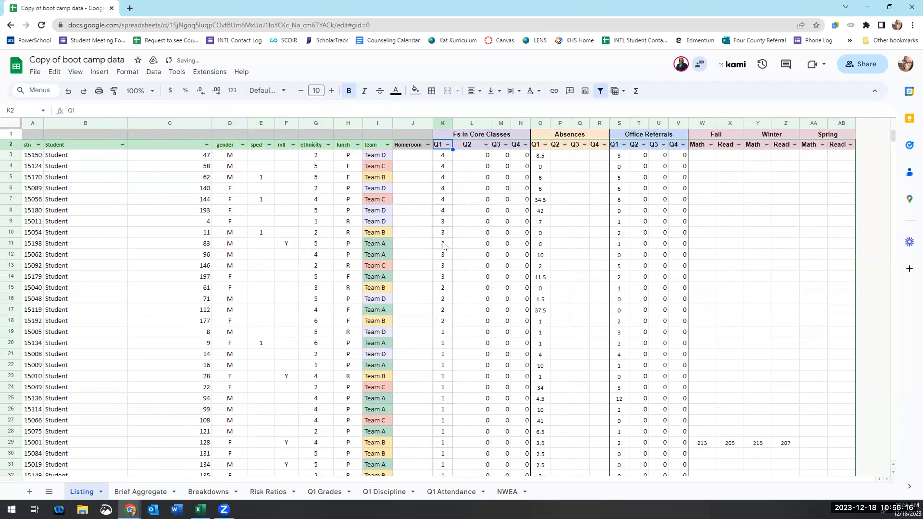
scroll(442, 258, "down", 5)
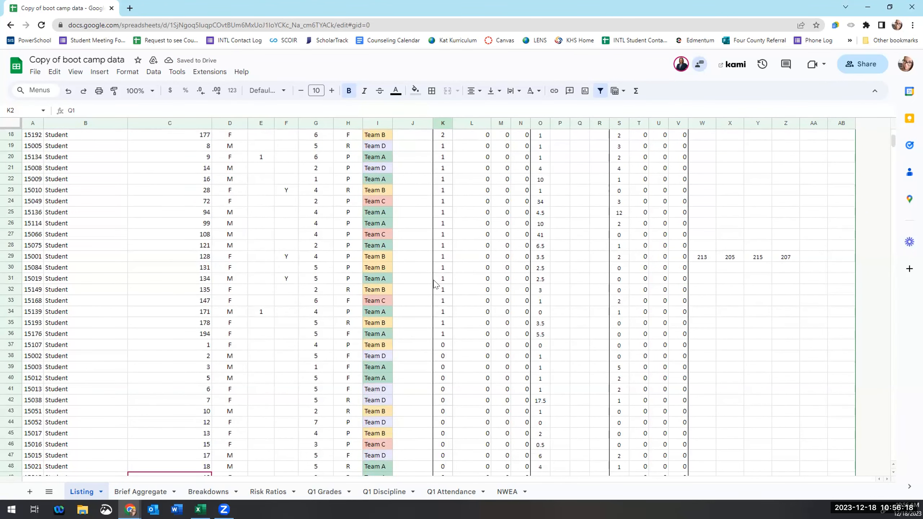
scroll(442, 258, "up", 5)
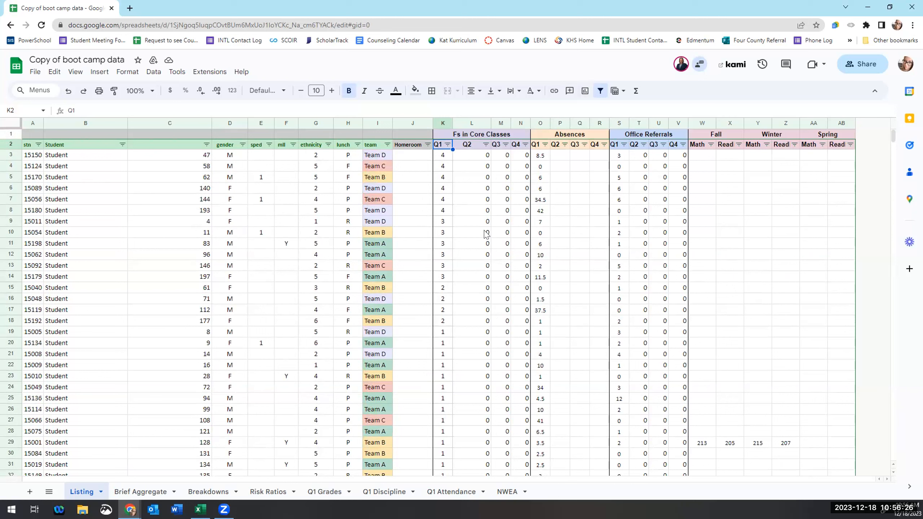
- Sort the student rows by Q1 Fs in Core Classes from A to Z and look through the list
left_click(448, 144)
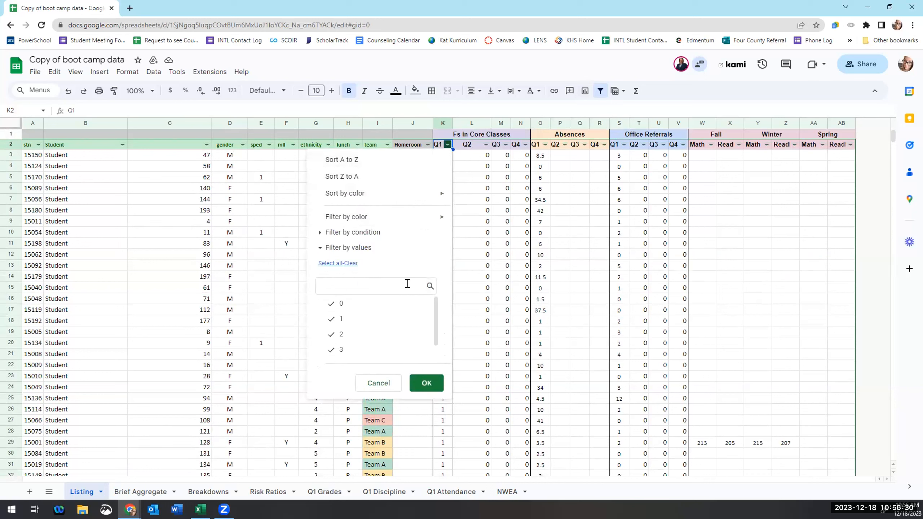
left_click(421, 167)
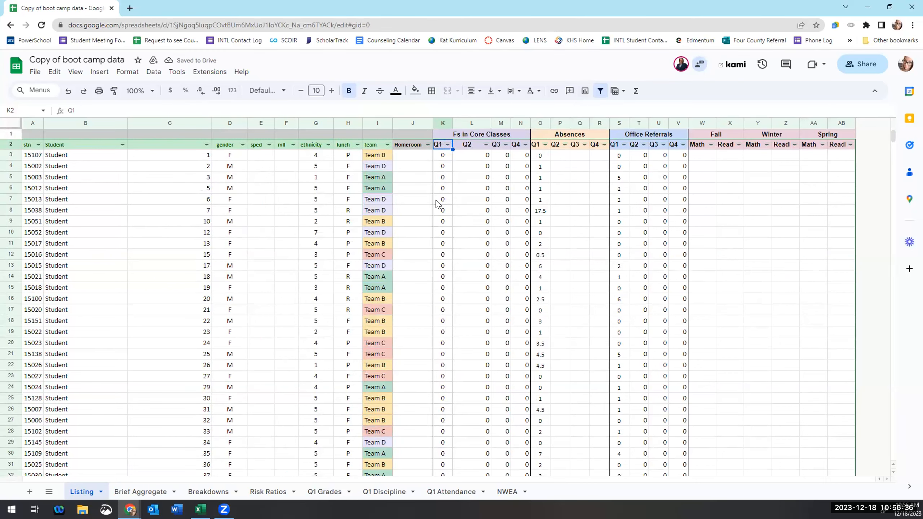
scroll(440, 206, "down", 5)
scroll(451, 219, "up", 5)
- Add a conditional format rule to column K that fills values greater than or equal to 3 red, and check the end of the list
left_click(442, 123)
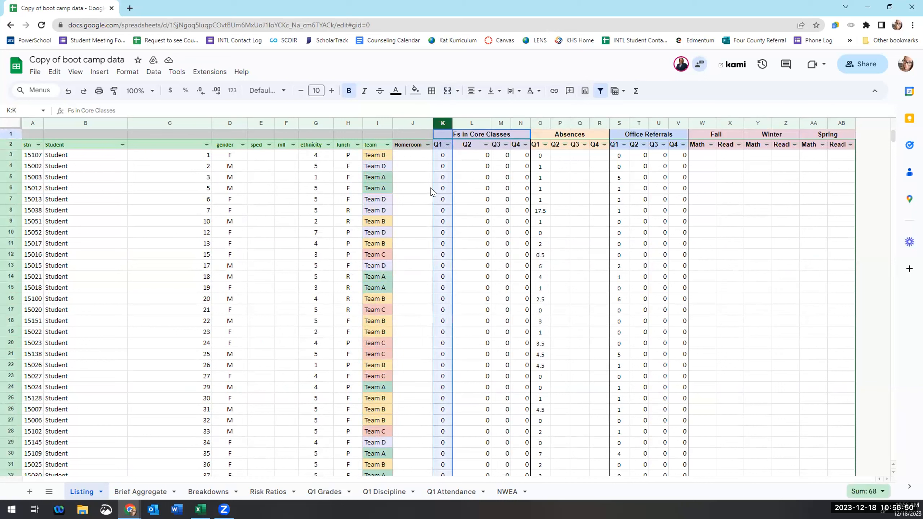
left_click(128, 72)
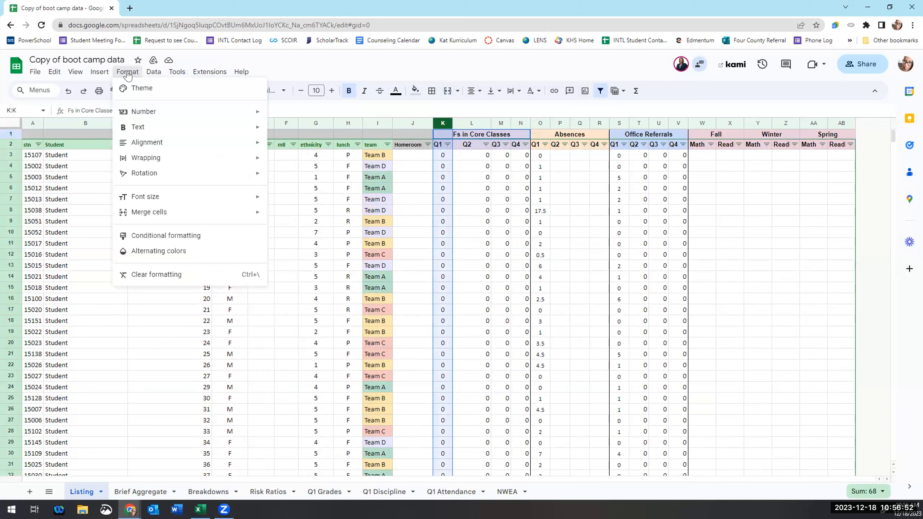
left_click(201, 237)
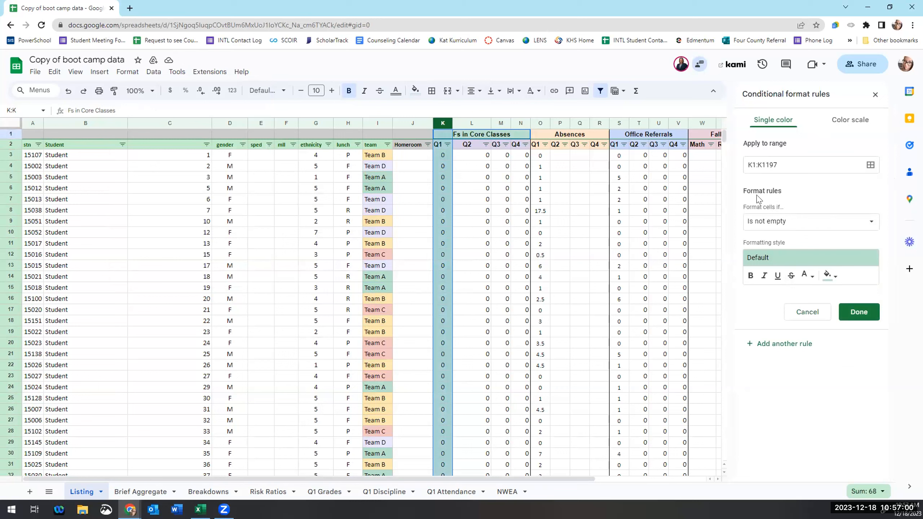
left_click(786, 220)
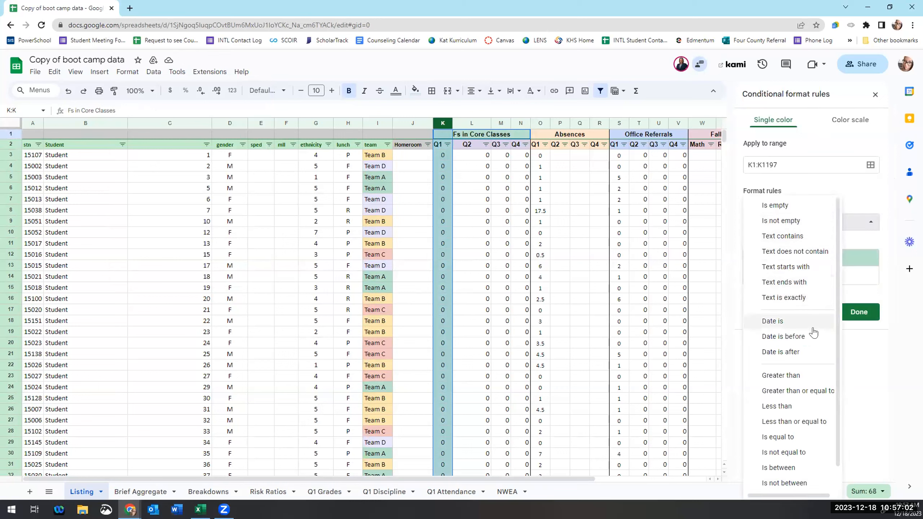
scroll(797, 378, "down", 1)
left_click(797, 367)
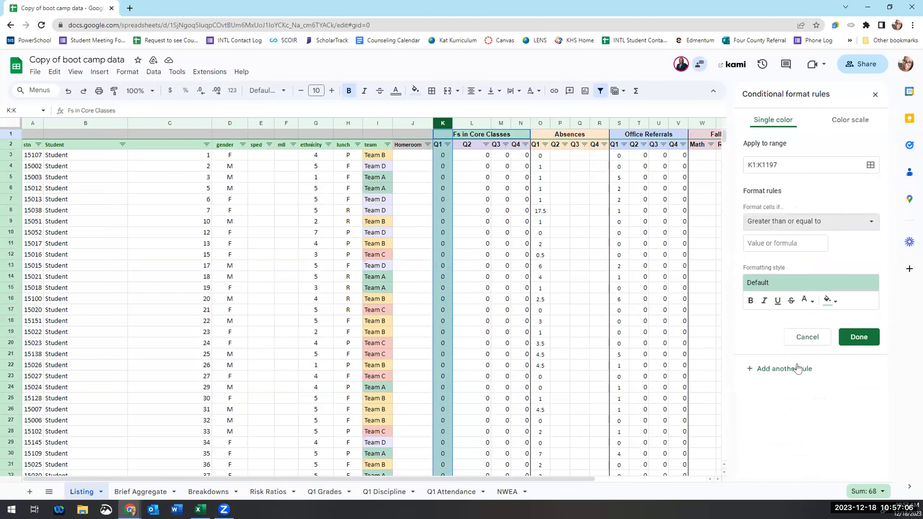
left_click(785, 238)
type("3")
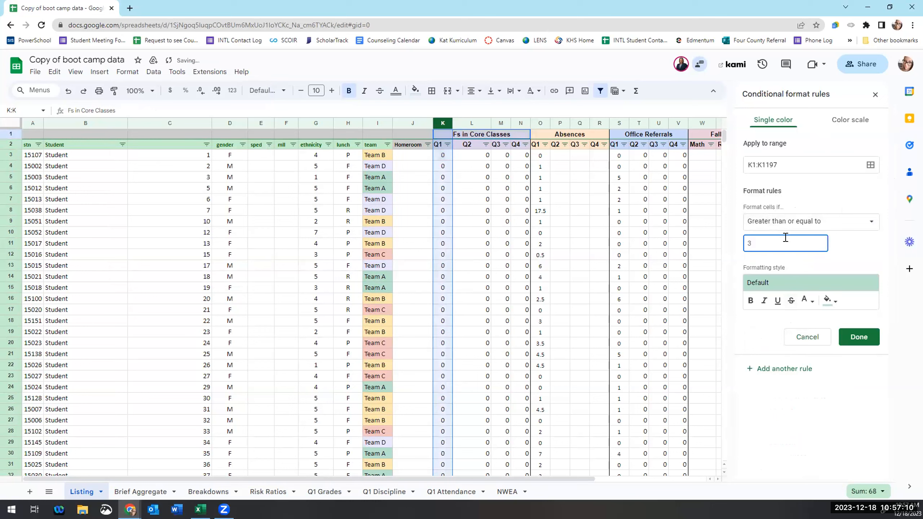
left_click(829, 303)
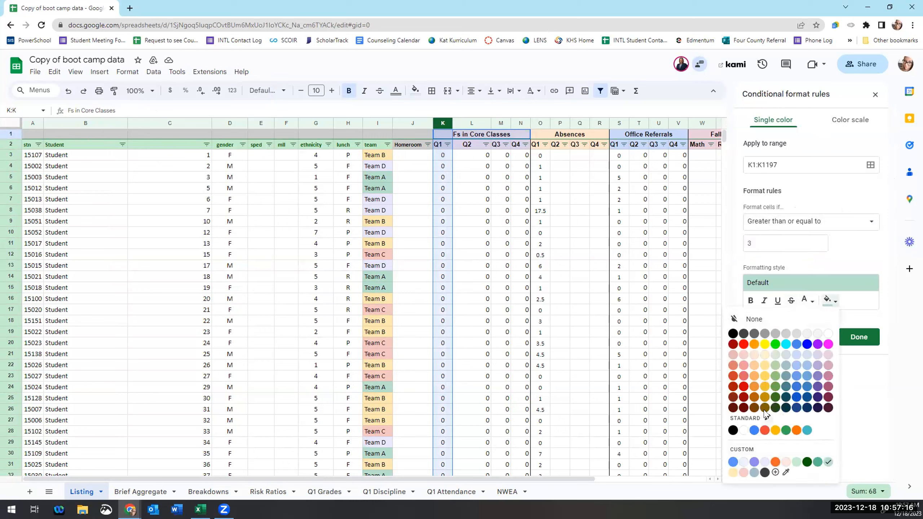
left_click(744, 345)
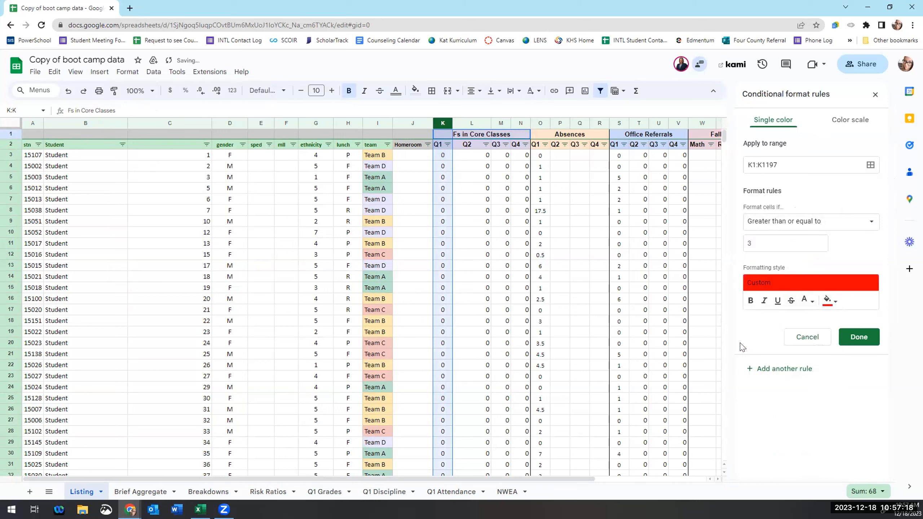
left_click(859, 337)
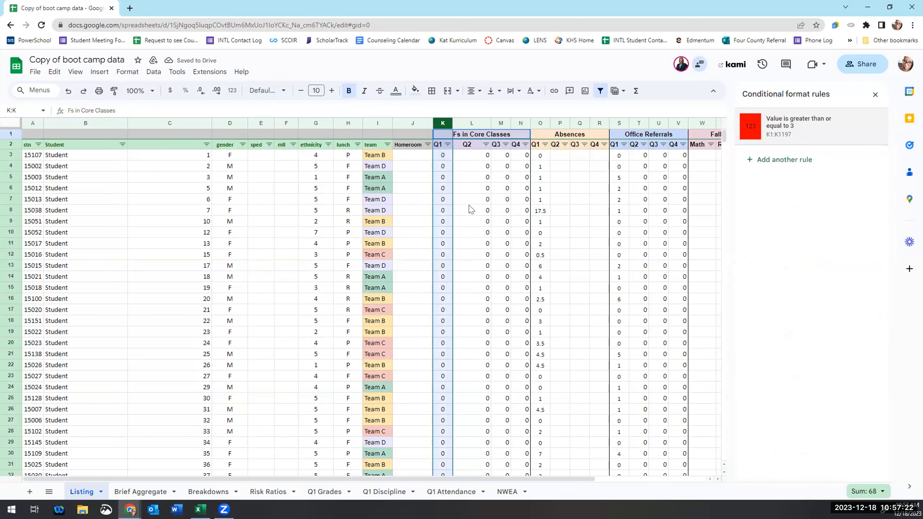
scroll(443, 299, "down", 20)
scroll(442, 299, "down", 20)
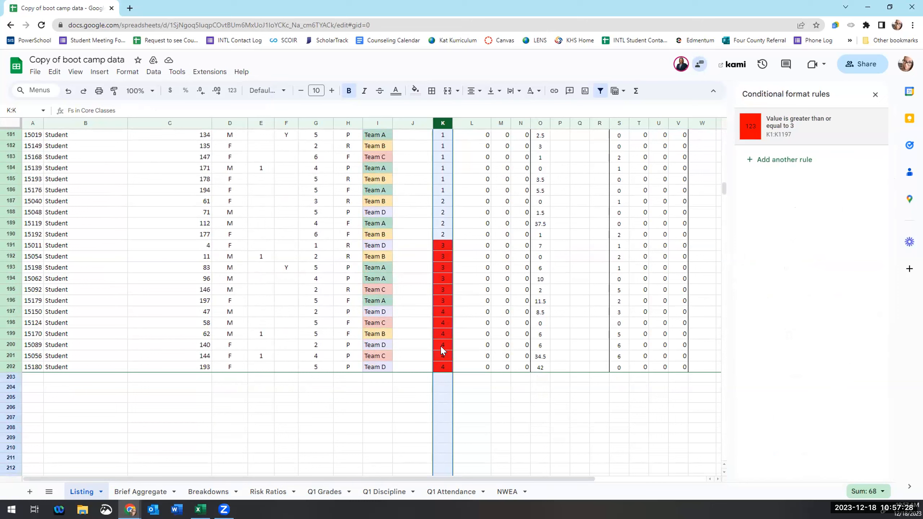
- Add a second rule to column K that fills values greater than or equal to 1 yellow-orange, review the cells, and close the rules
left_click(790, 159)
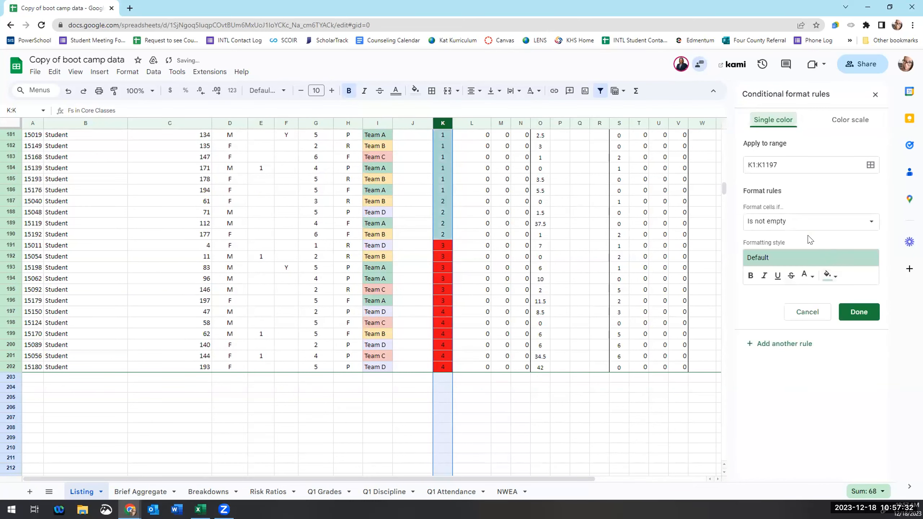
left_click(797, 223)
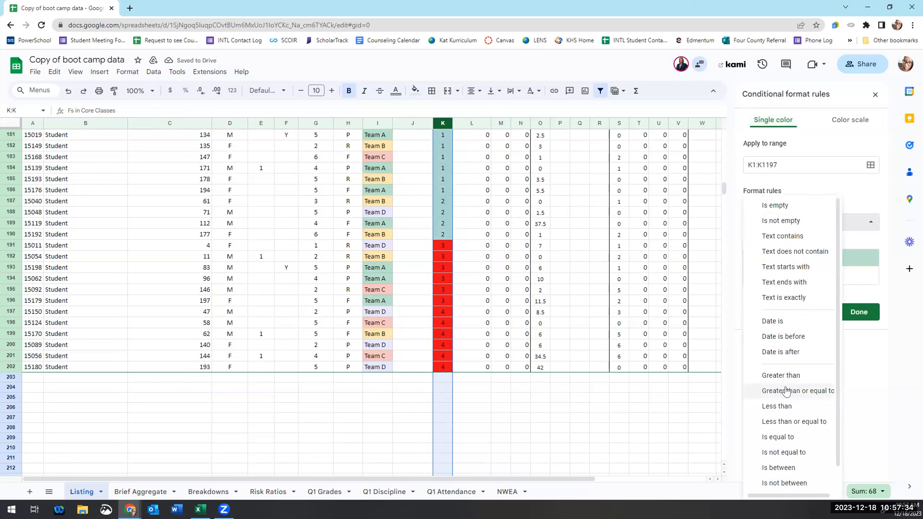
left_click(798, 391)
left_click(756, 240)
type("1")
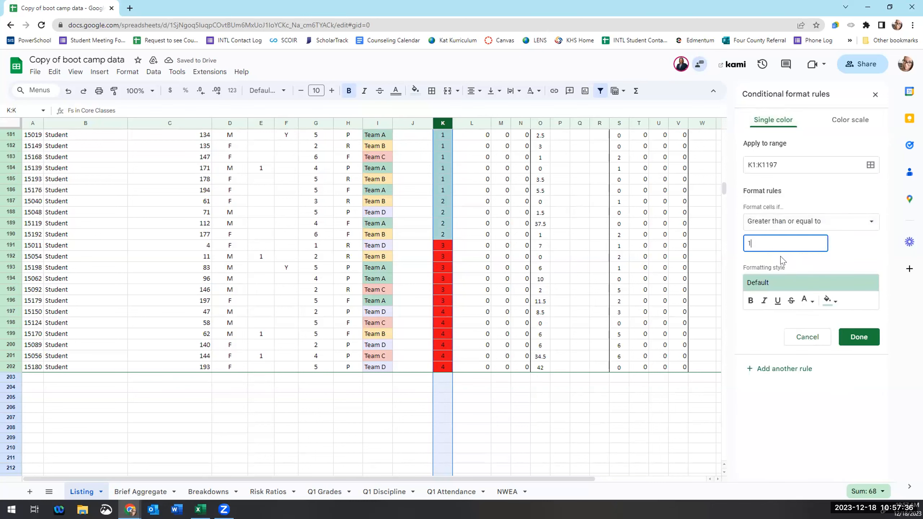
left_click(830, 300)
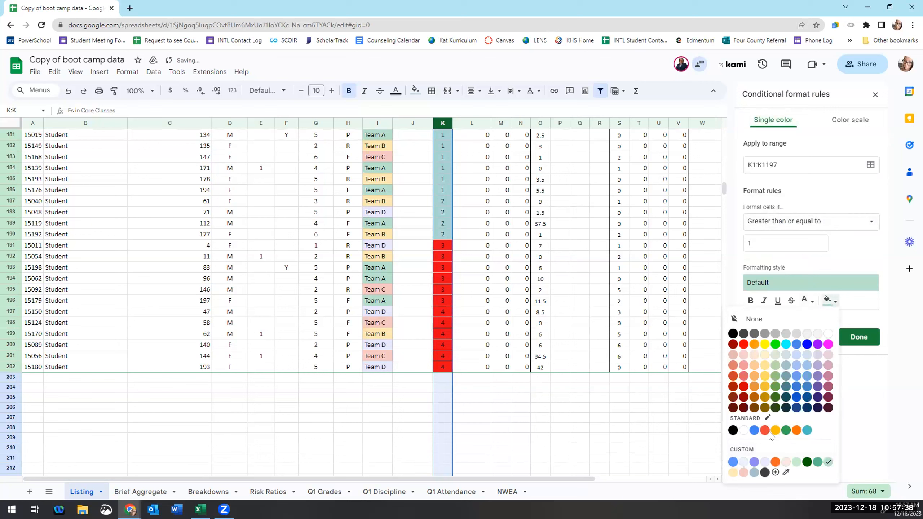
left_click(775, 430)
left_click(860, 336)
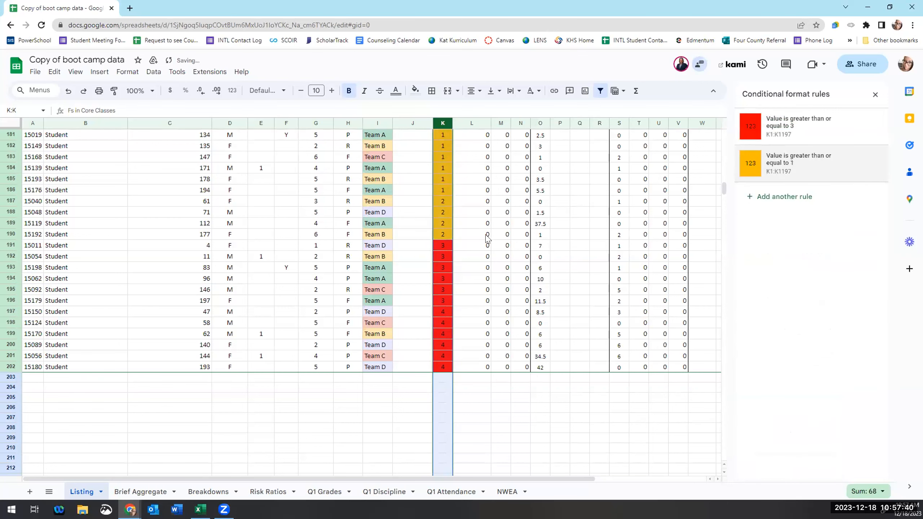
scroll(501, 279, "up", 5)
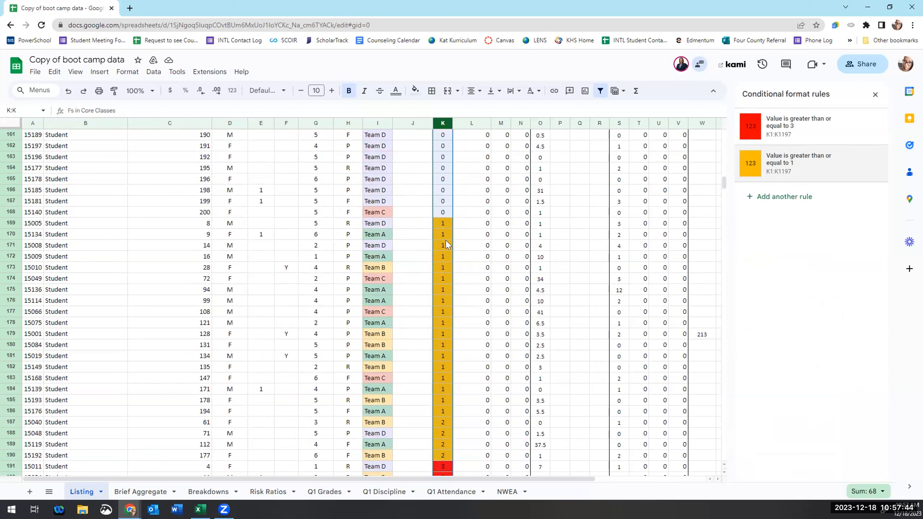
scroll(447, 243, "up", 20)
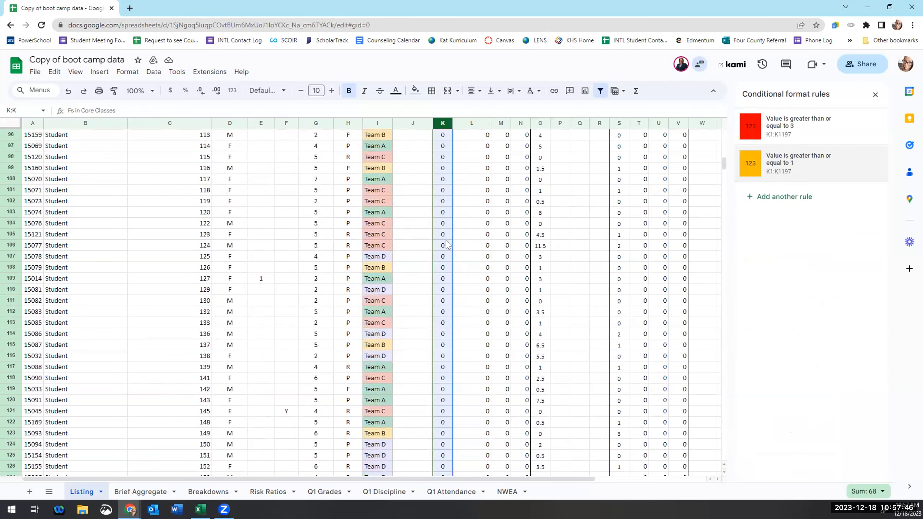
left_click(875, 95)
scroll(533, 165, "up", 14)
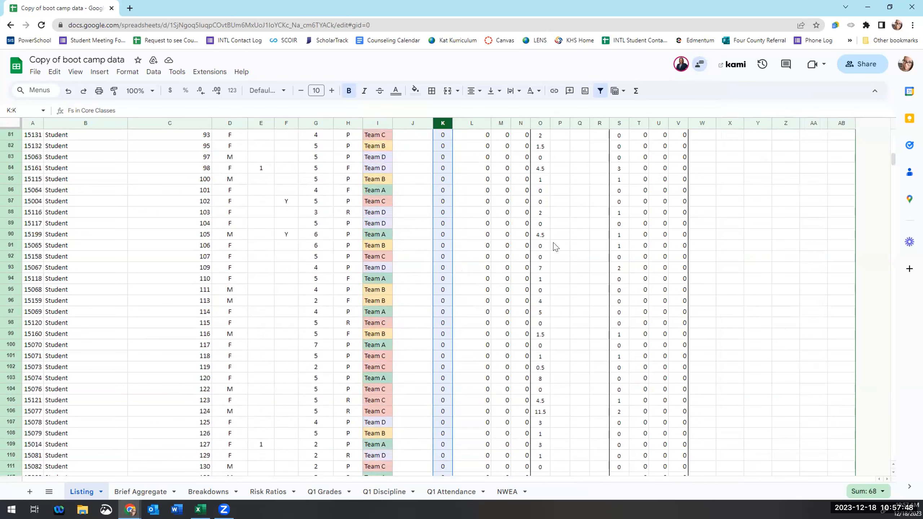
scroll(532, 165, "up", 14)
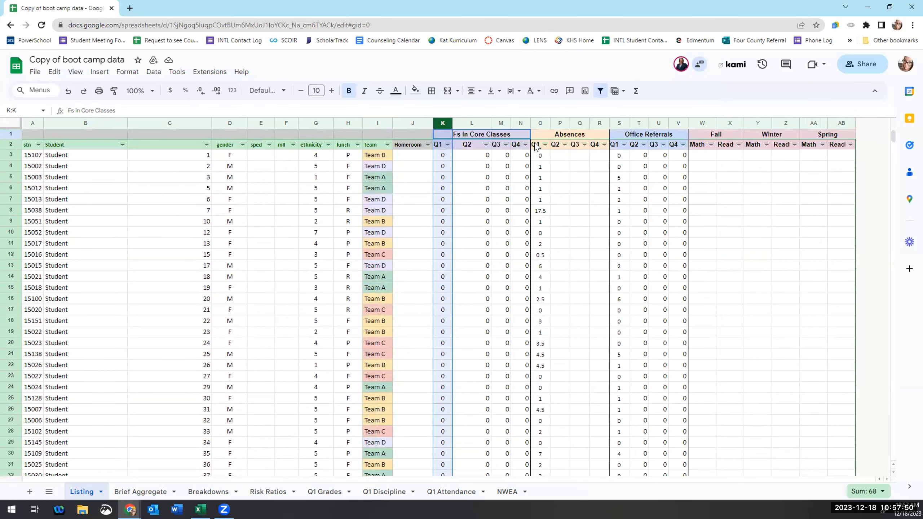
- Add a conditional format rule to the Q1 Absences column that fills values greater than or equal to 3 yellow-orange, and close the rules
right_click(539, 124)
left_click(533, 120)
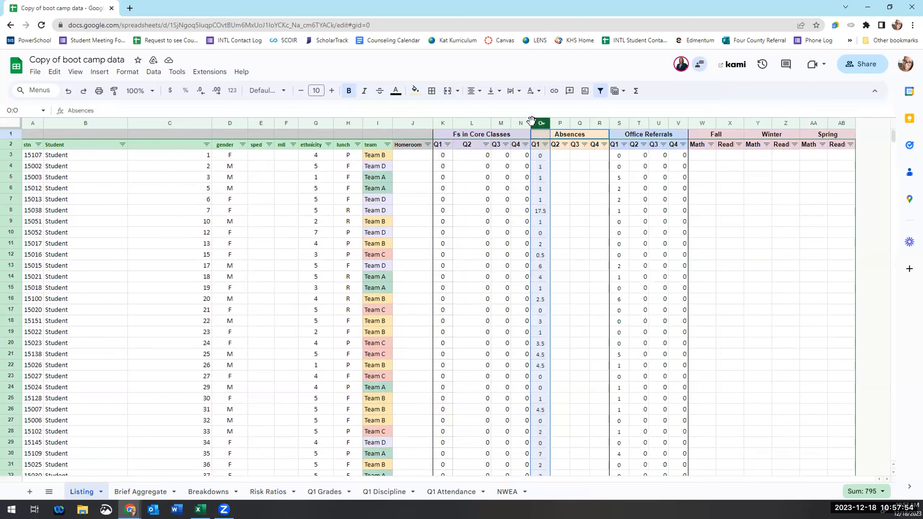
left_click(153, 72)
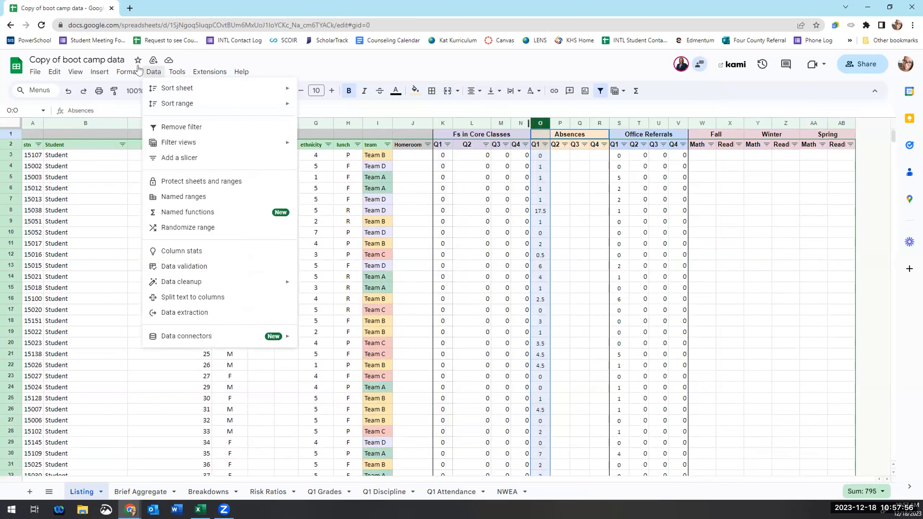
mouse_move(128, 72)
left_click(176, 236)
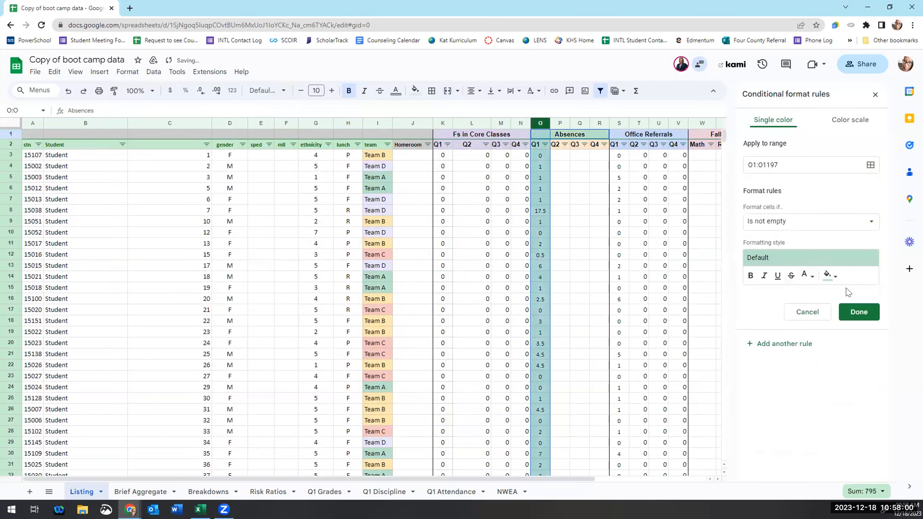
left_click(799, 225)
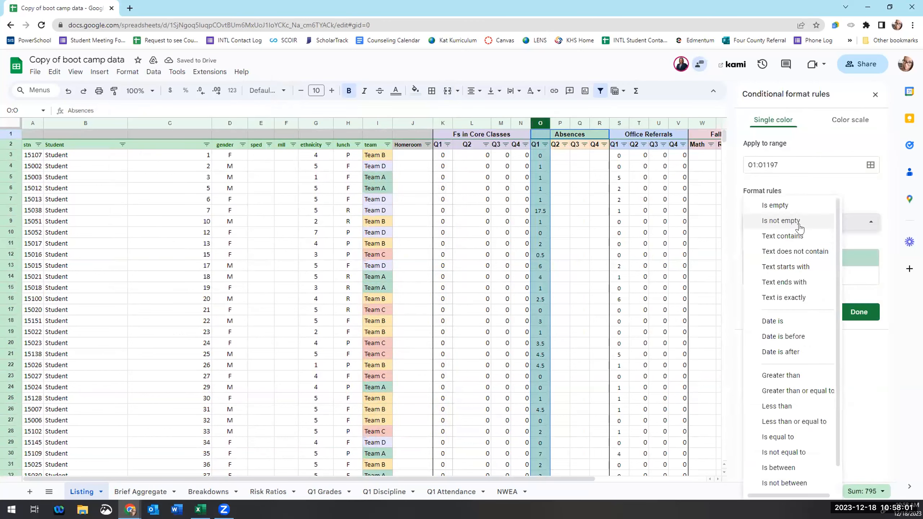
left_click(799, 391)
left_click(770, 244)
type("3")
left_click(830, 301)
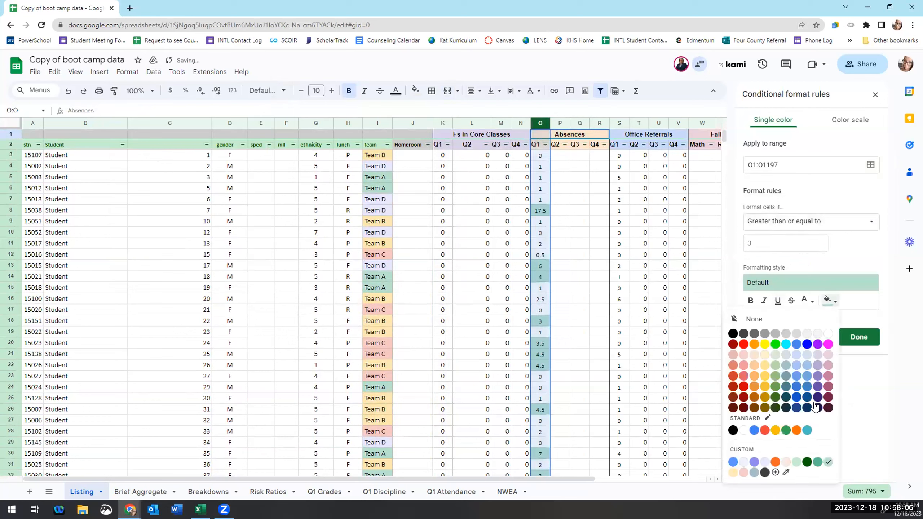
left_click(773, 437)
left_click(858, 338)
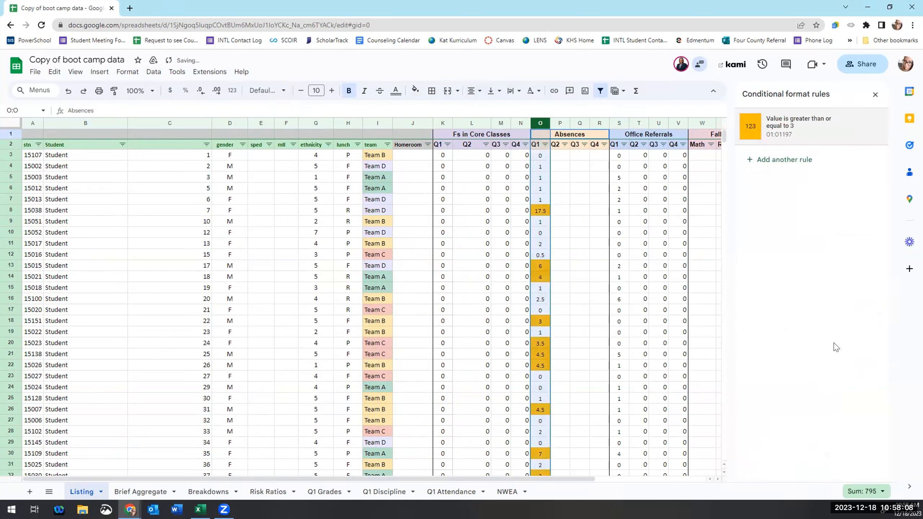
left_click(875, 95)
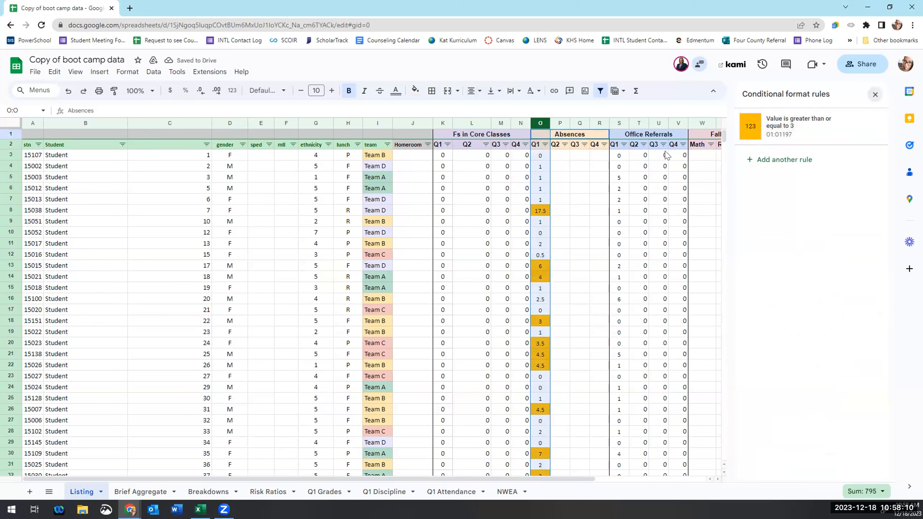
- Add a conditional format rule to the Q1 Office Referrals column that fills values greater than or equal to 1 yellow-orange, and close the rules
right_click(617, 124)
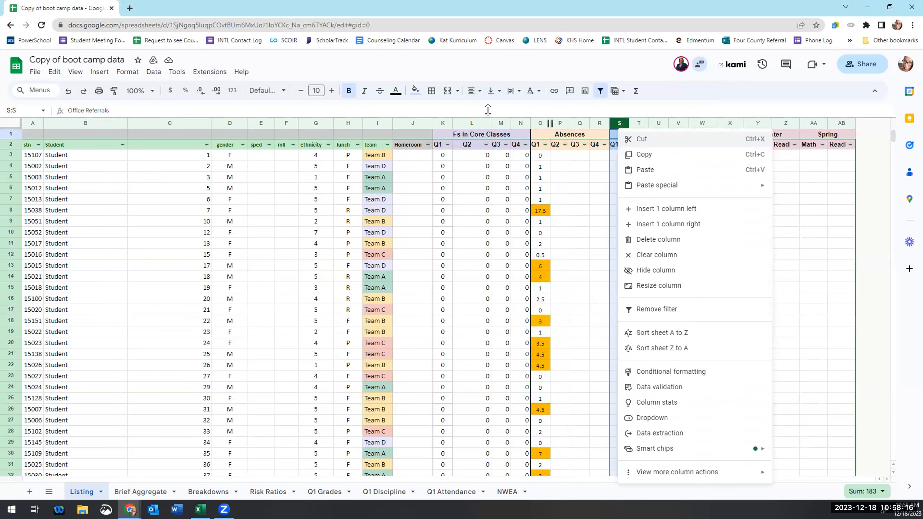
left_click(593, 212)
left_click(611, 124)
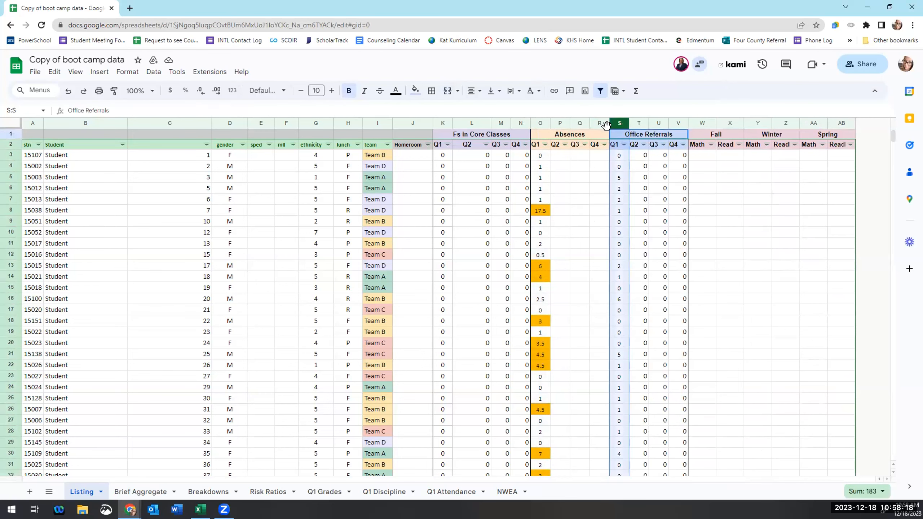
left_click(128, 73)
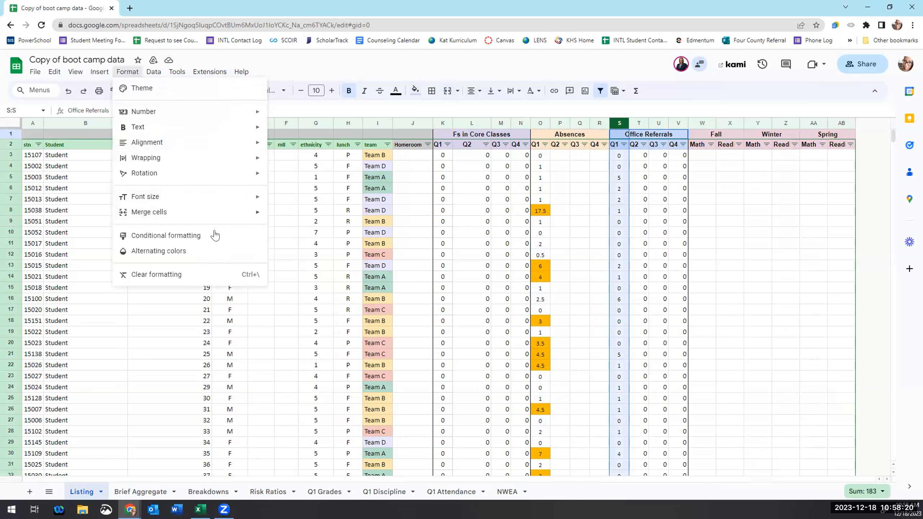
left_click(262, 235)
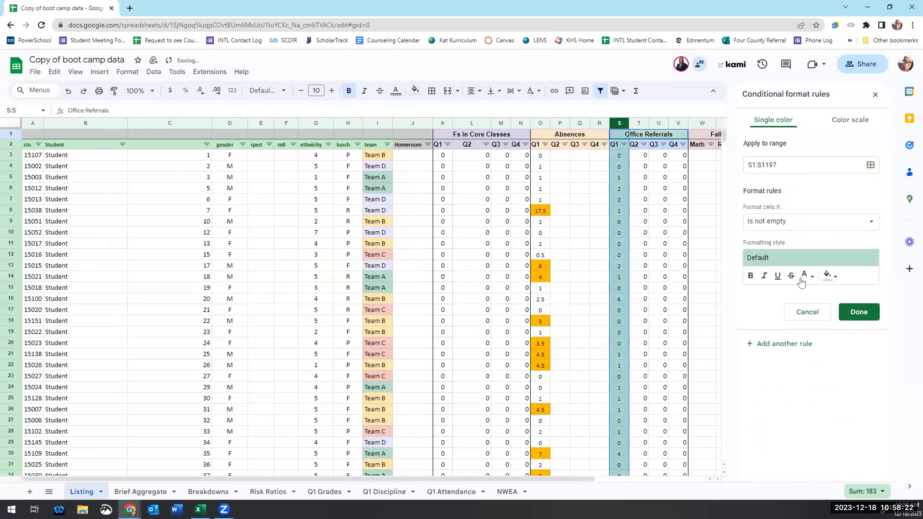
left_click(797, 228)
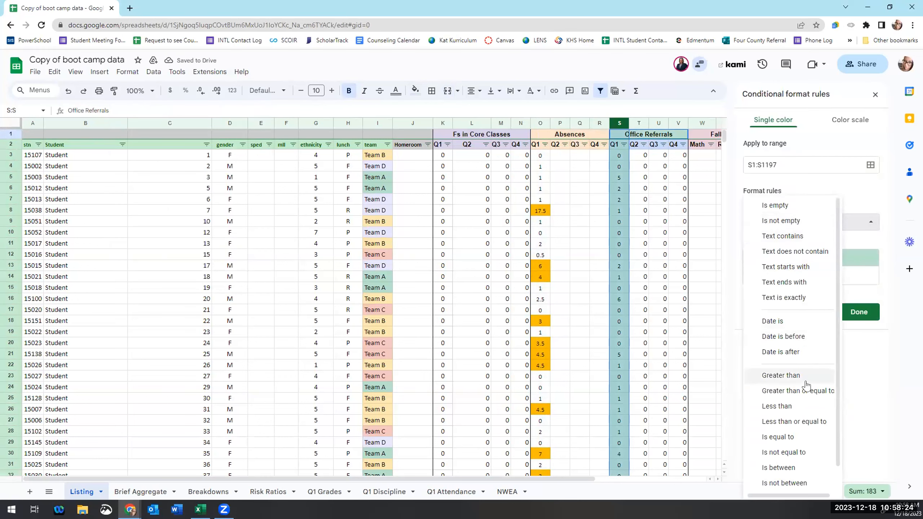
left_click(798, 391)
left_click(763, 243)
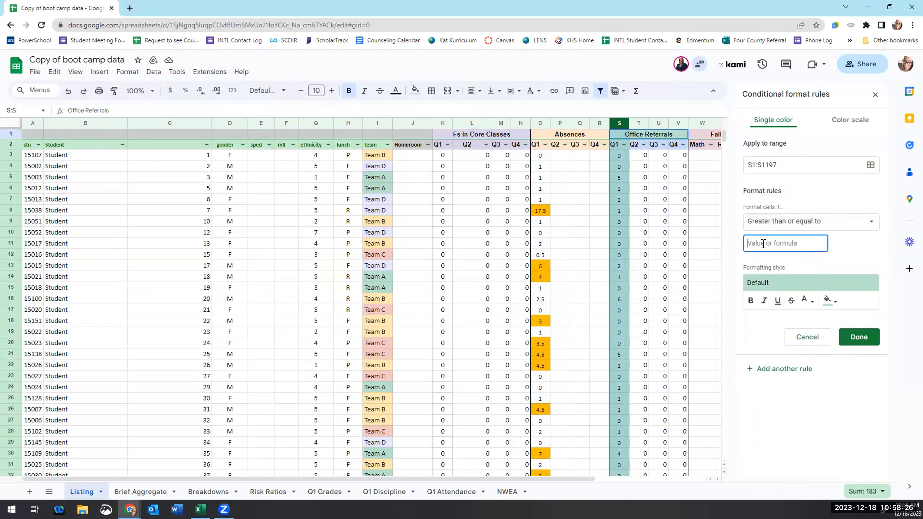
type("1")
left_click(830, 300)
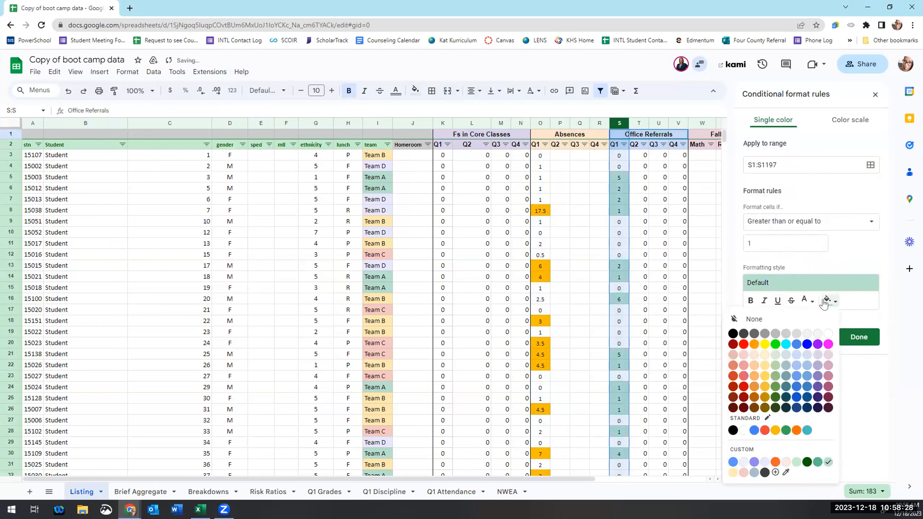
left_click(796, 430)
left_click(860, 337)
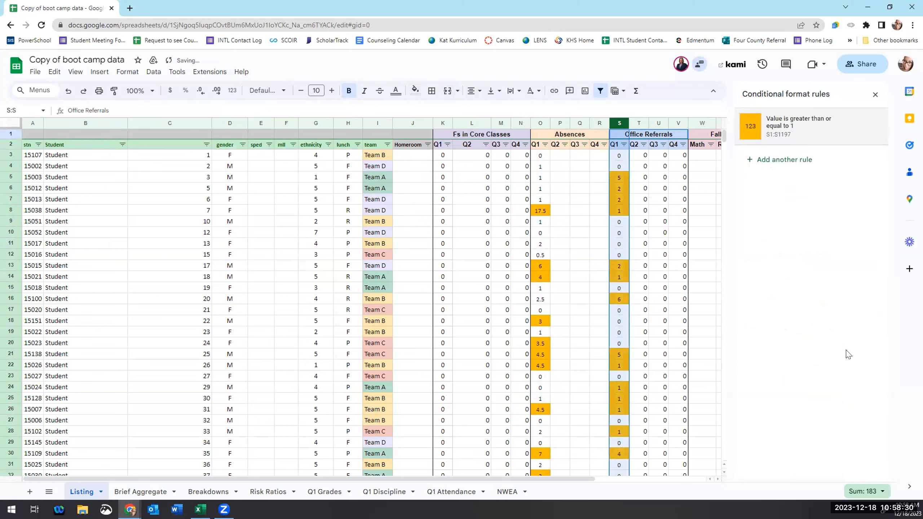
left_click(875, 95)
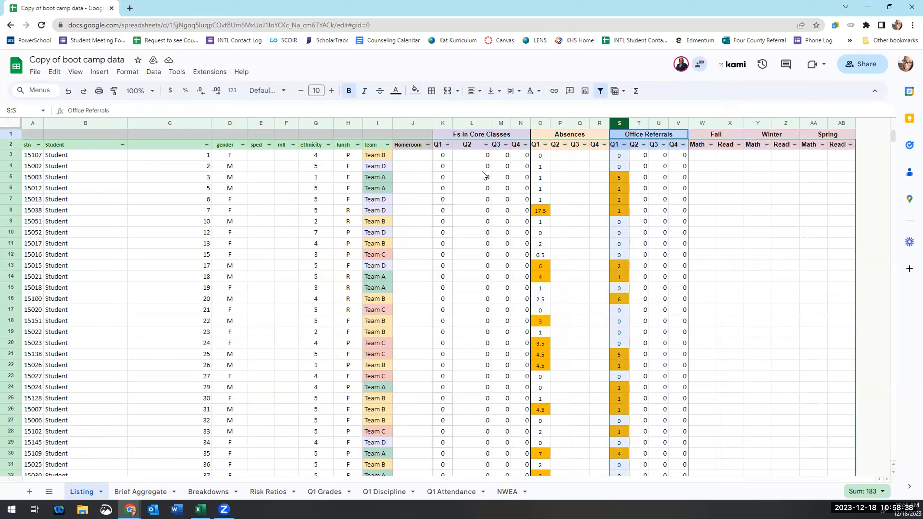
- Filter the Q1 Fs in Core Classes column by the red fill color
left_click(446, 144)
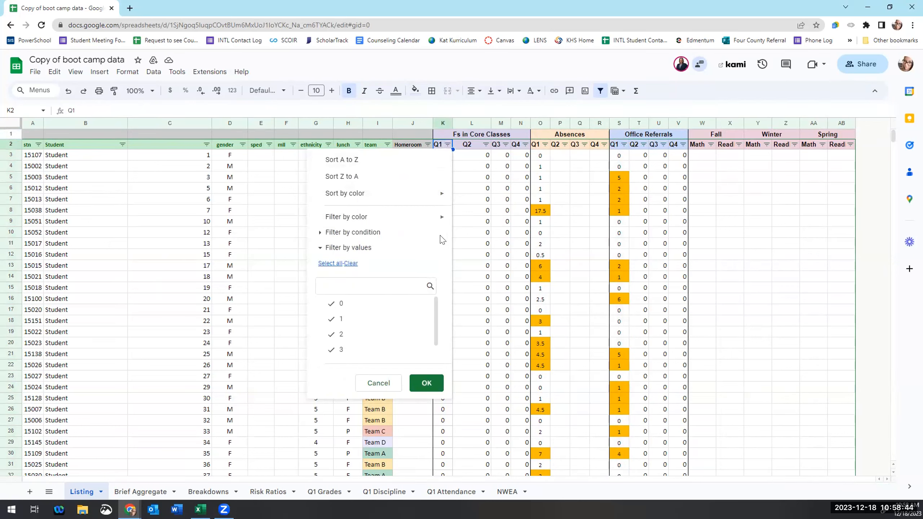
mouse_move(418, 220)
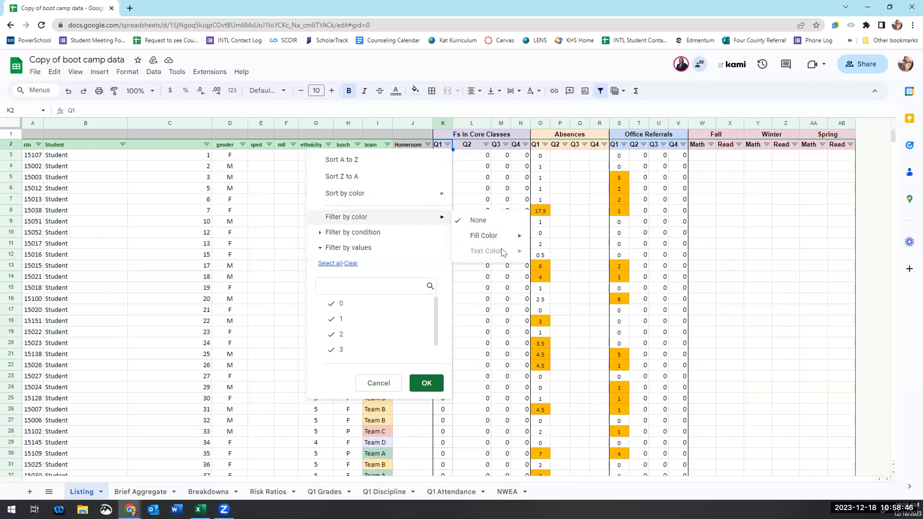
mouse_move(502, 244)
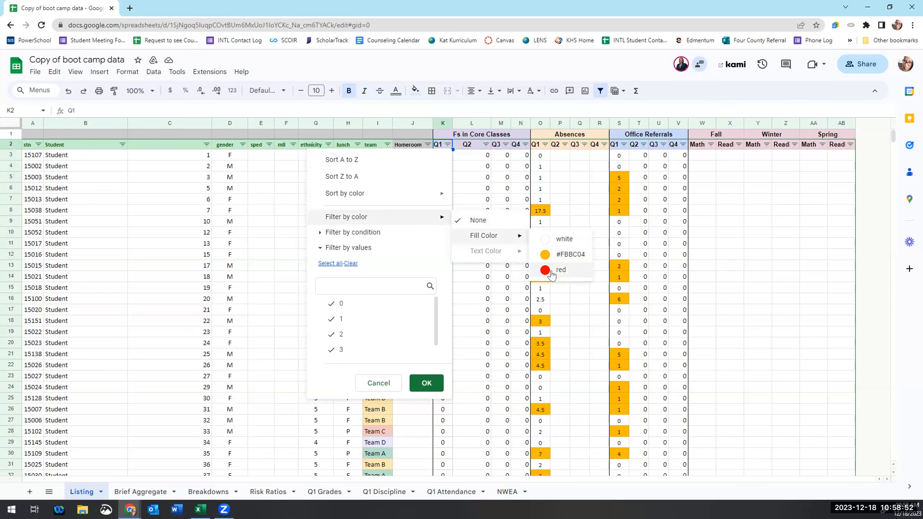
left_click(551, 273)
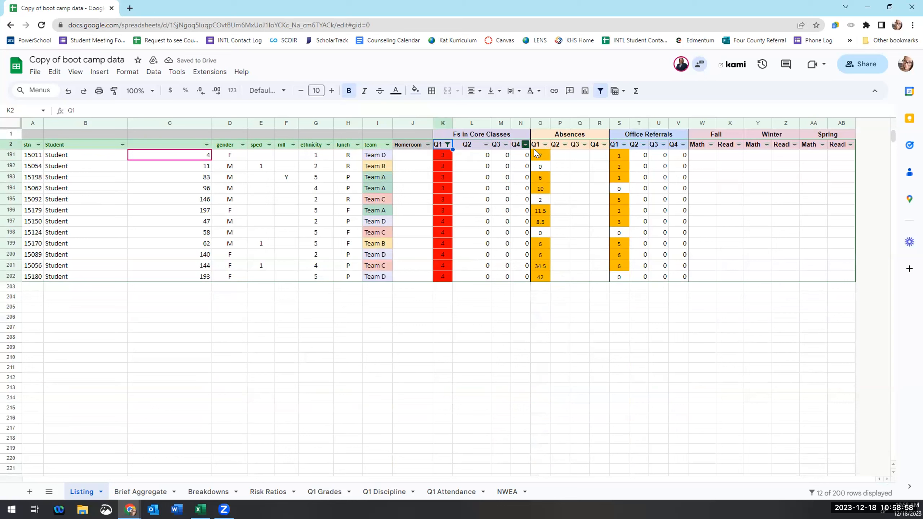
- Filter the Q1 Office Referrals column by the fill color #FBBC04
left_click(623, 144)
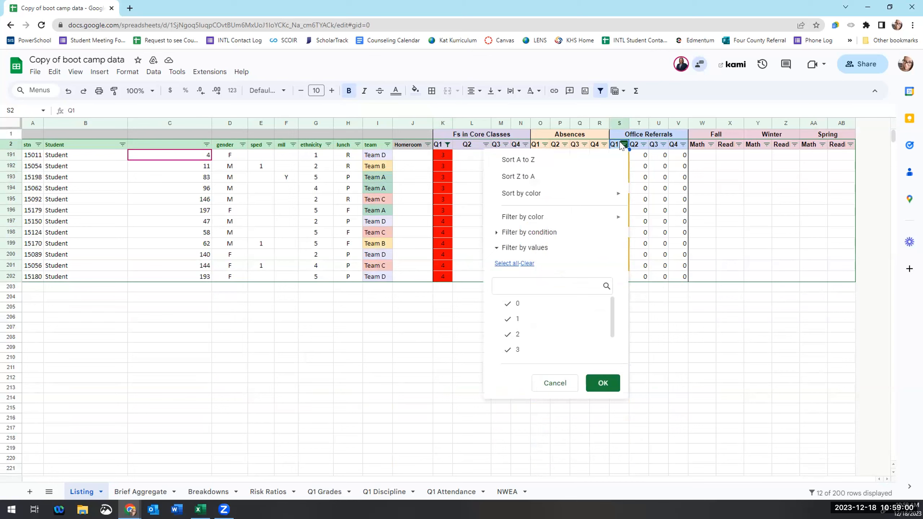
mouse_move(618, 218)
mouse_move(654, 235)
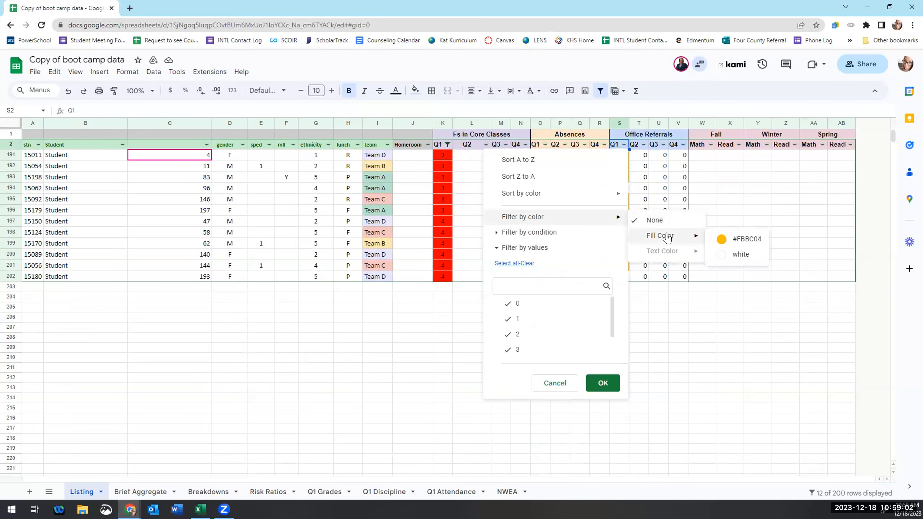
left_click(718, 243)
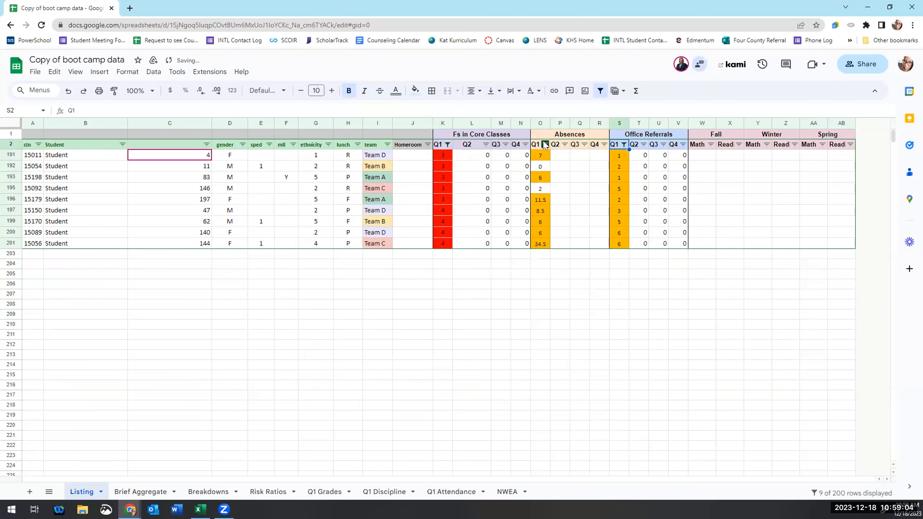
- Filter the Q1 Absences column by the fill color #FBBC04
left_click(545, 144)
mouse_move(528, 221)
mouse_move(582, 235)
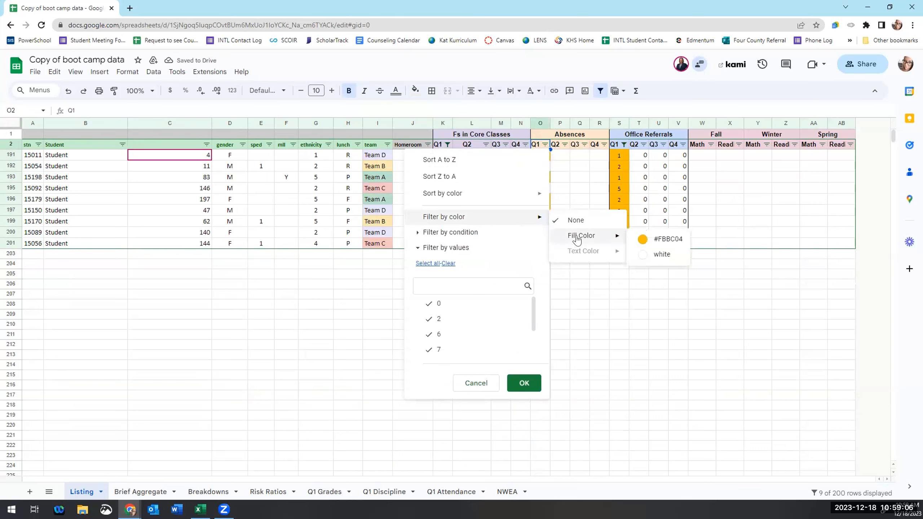
left_click(635, 238)
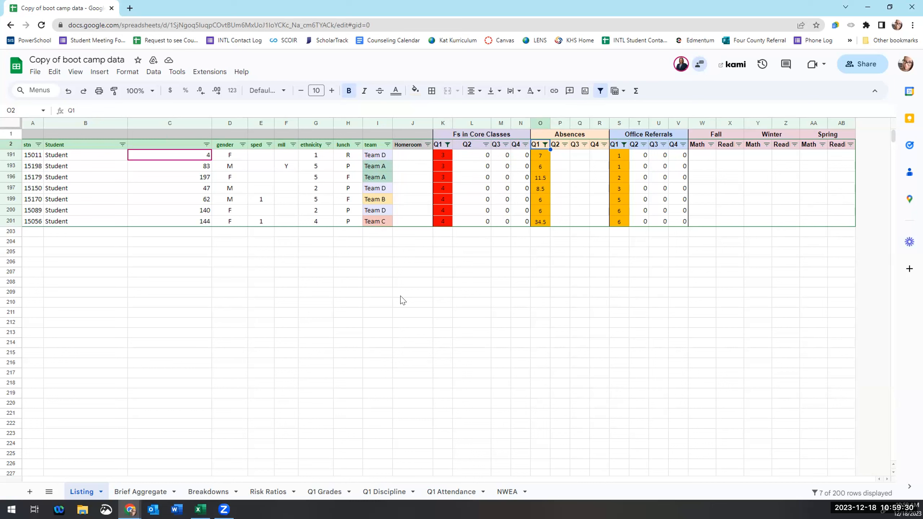
- Switch to the boot camp data workbook in Excel and select the Q1 Fs in Core Classes column
left_click(200, 510)
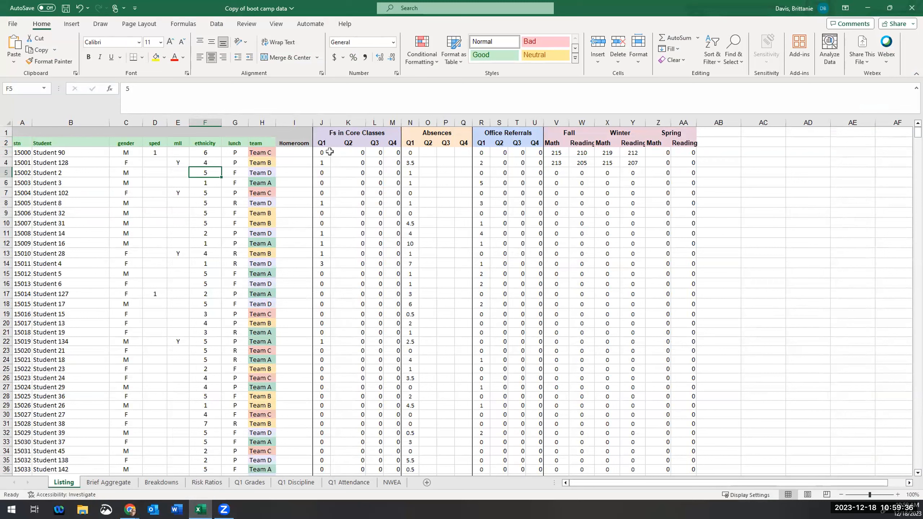
left_click(316, 112)
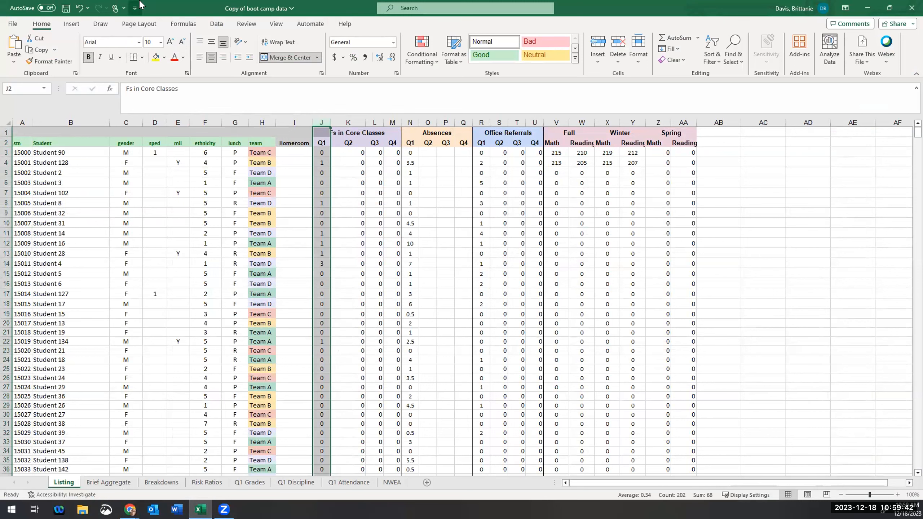
left_click(211, 26)
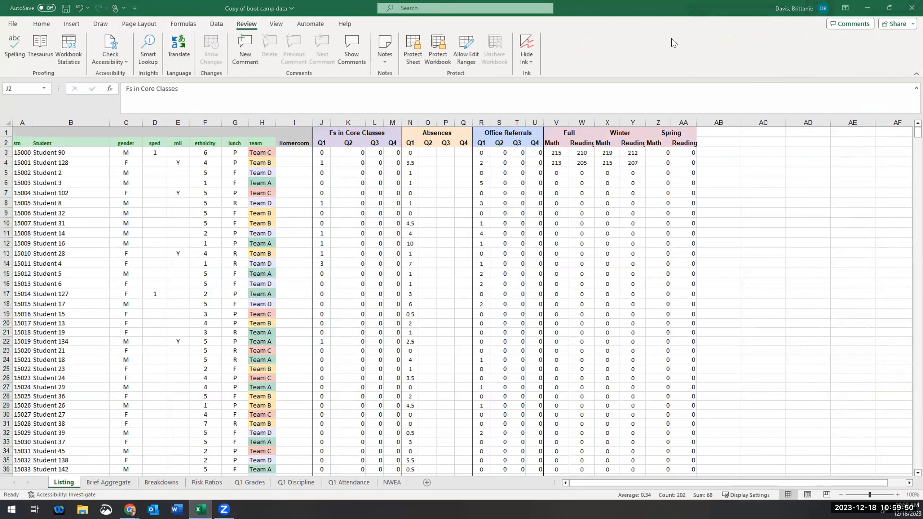
left_click(279, 26)
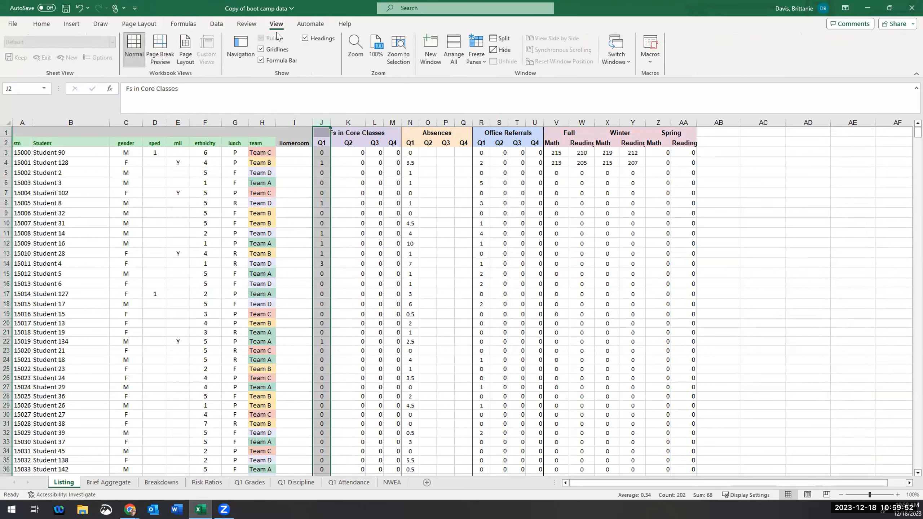
left_click(102, 25)
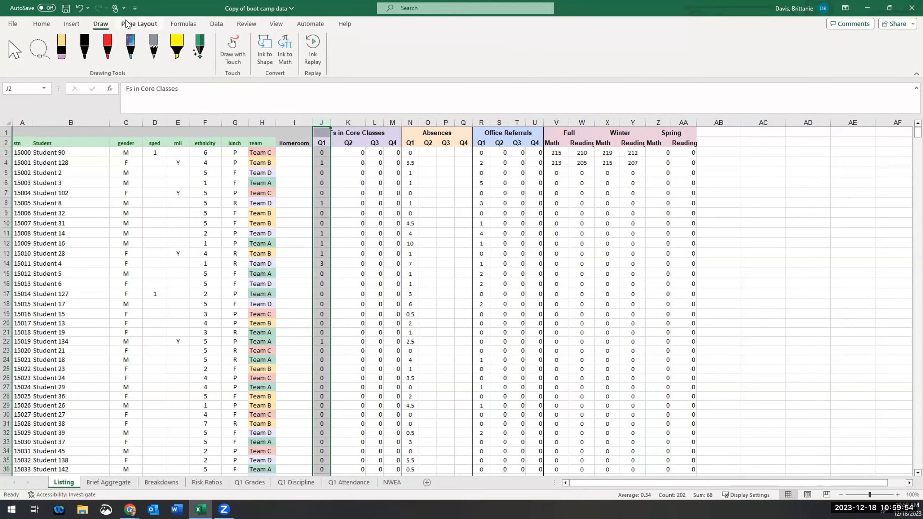
left_click(127, 24)
left_click(80, 27)
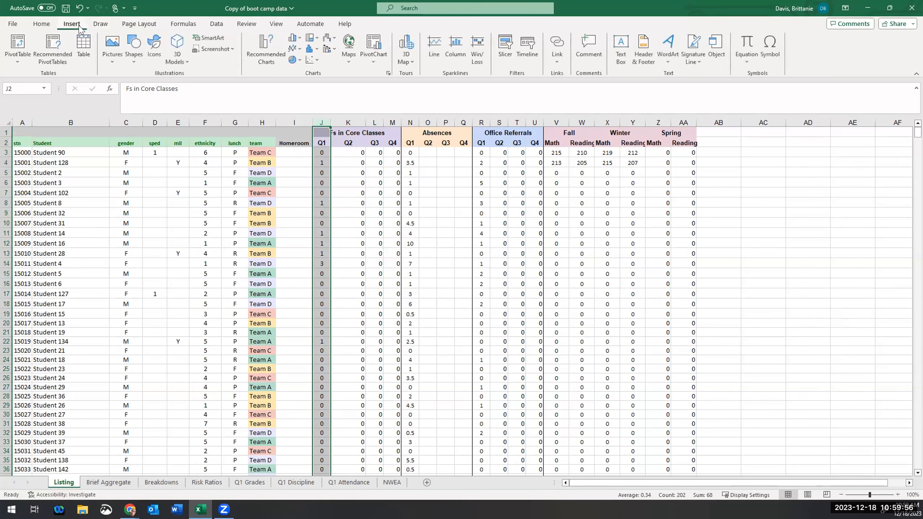
- Highlight values greater than 2 in the Q1 Fs in Core Classes column using Light Red Fill with Dark Red Text
left_click(48, 27)
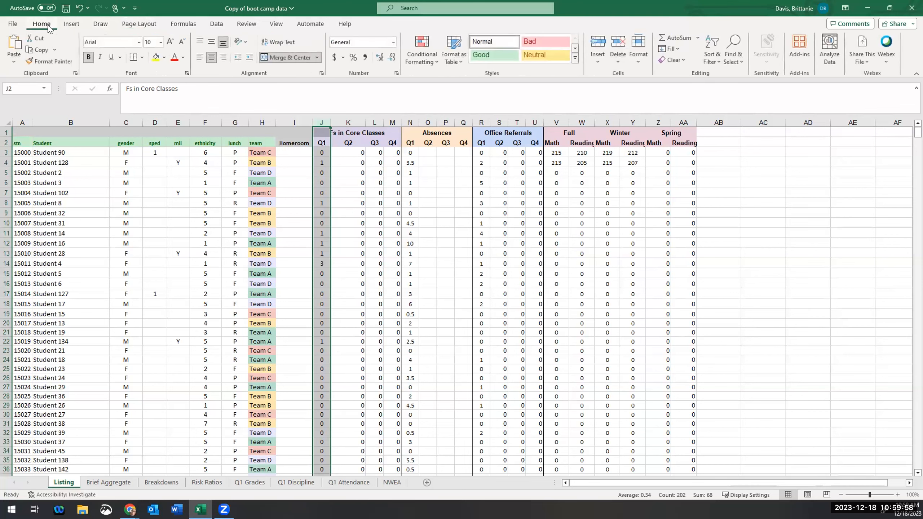
left_click(429, 63)
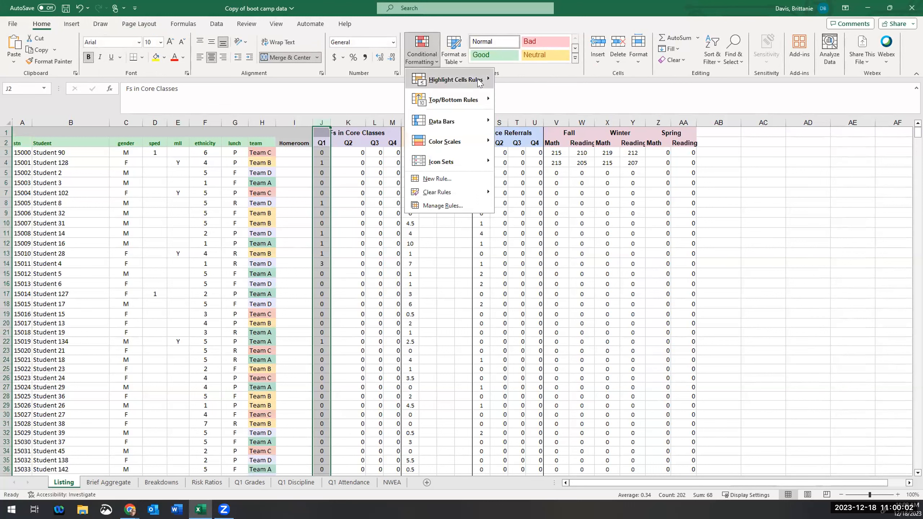
mouse_move(469, 78)
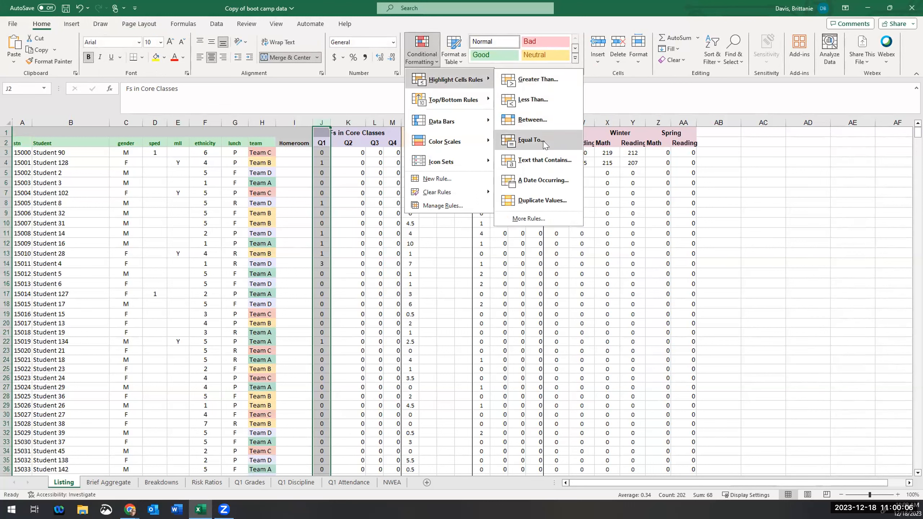
left_click(522, 82)
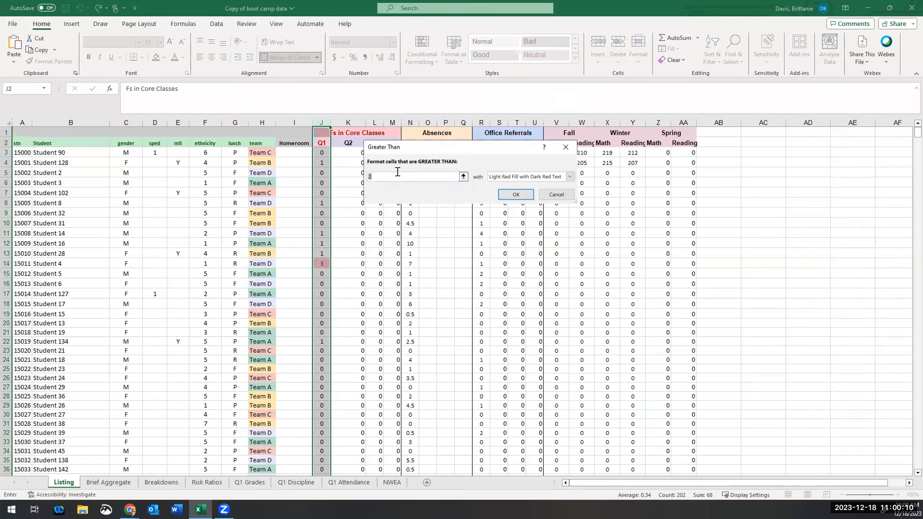
left_click(516, 194)
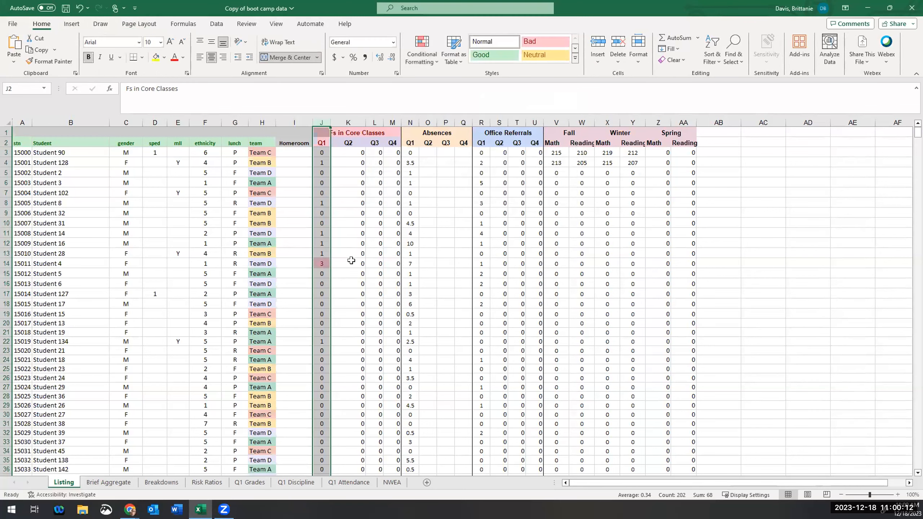
left_click(322, 262)
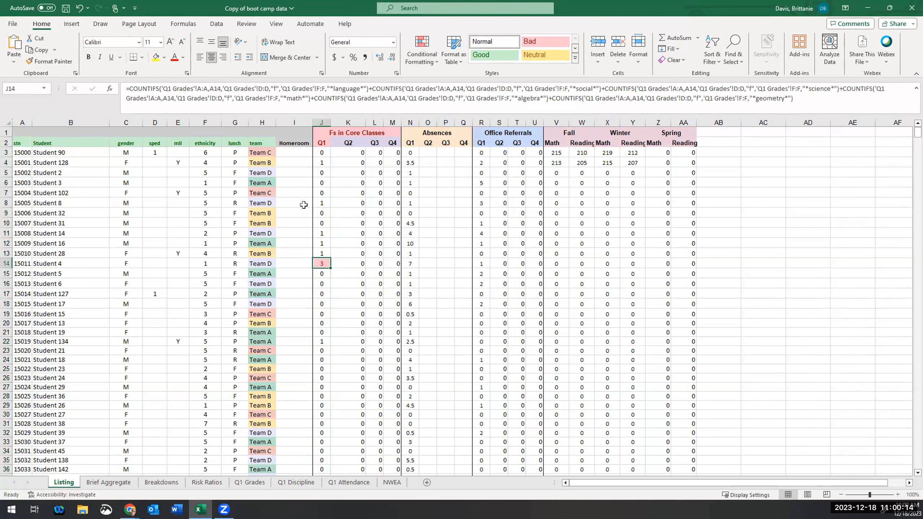
scroll(322, 226, "down", 14)
scroll(323, 227, "up", 15)
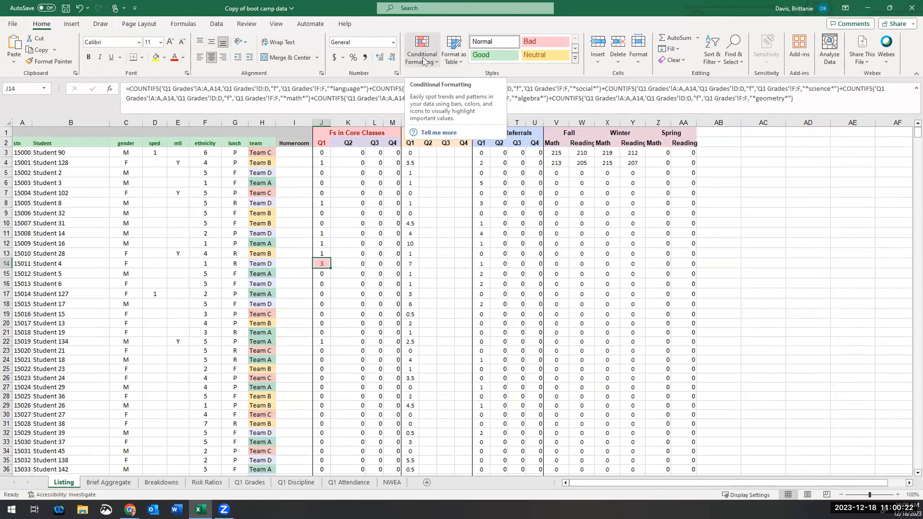
- Clear the conditional formatting rules from the entire Listing sheet
left_click(436, 64)
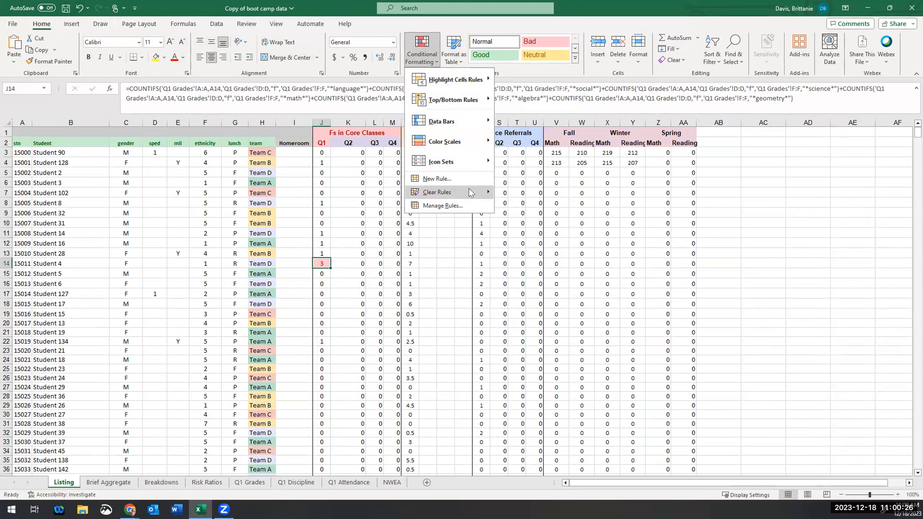
mouse_move(455, 192)
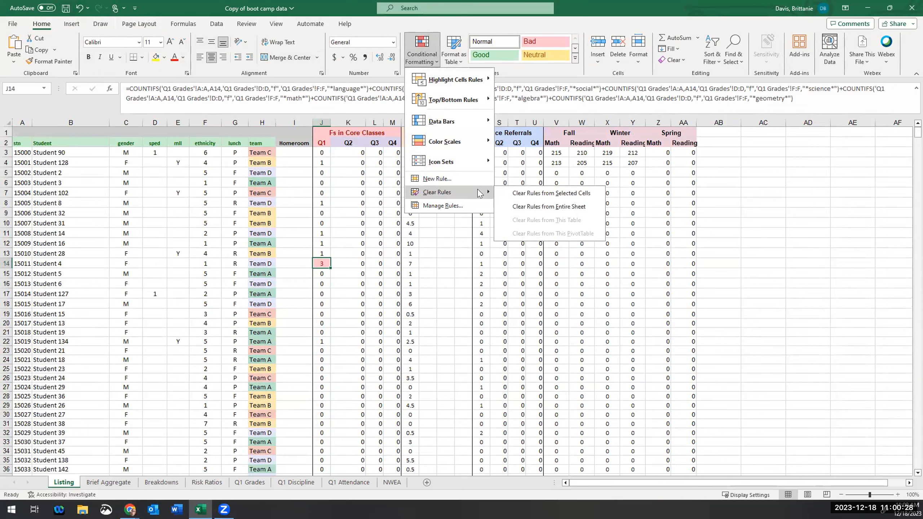
left_click(534, 206)
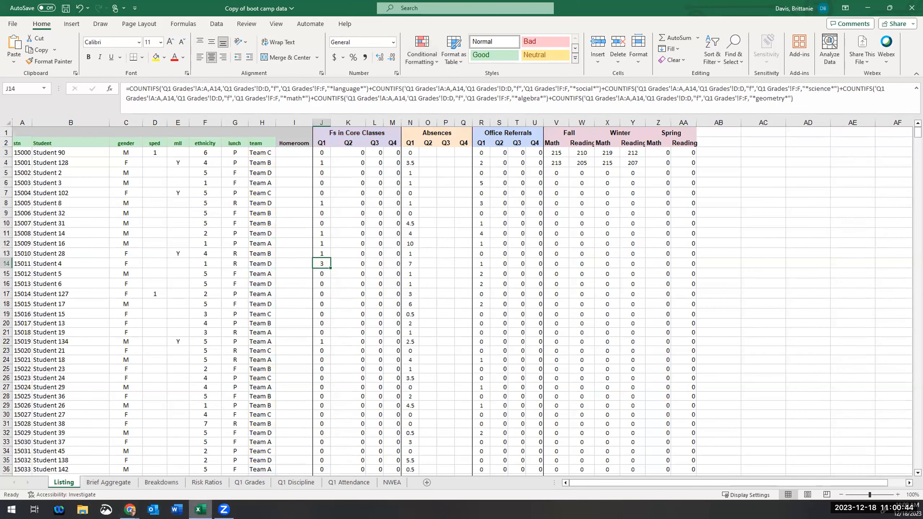
- Switch to the boot camp data in Google Sheets and open the Brief Aggregate sheet
mouse_move(216, 502)
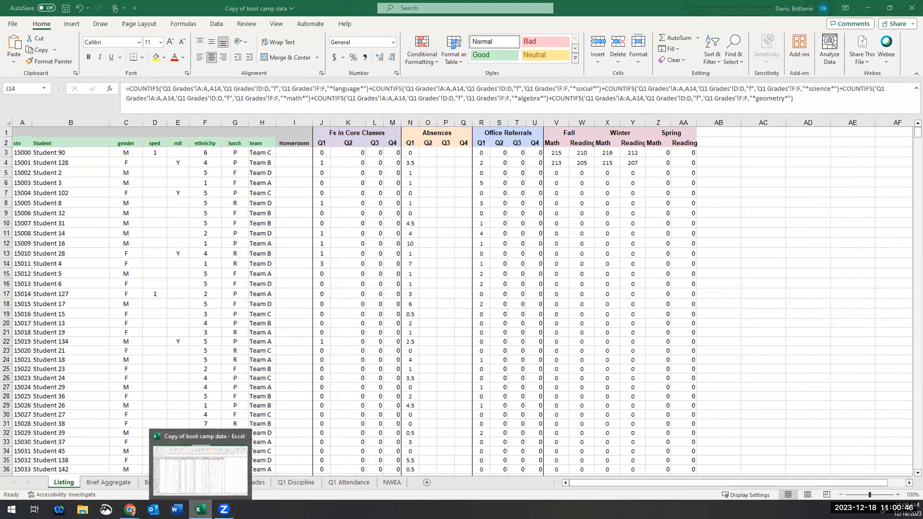
left_click(216, 501)
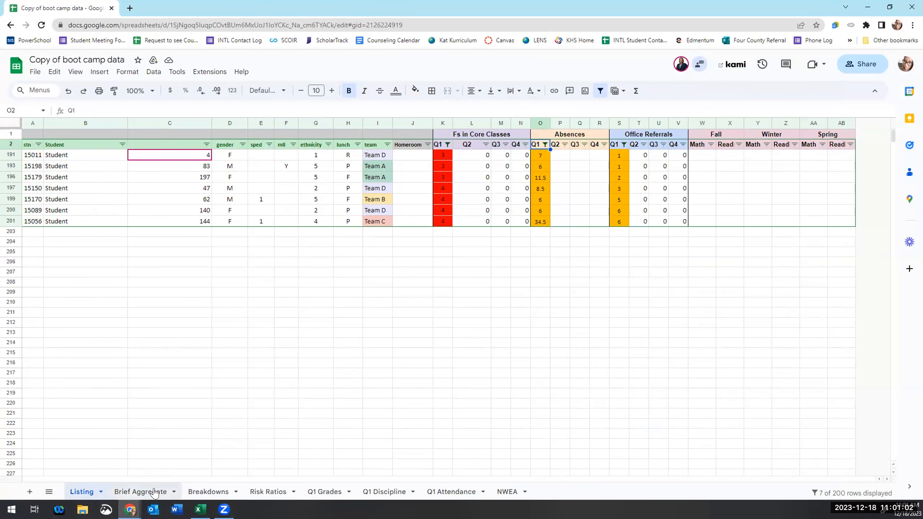
left_click(145, 495)
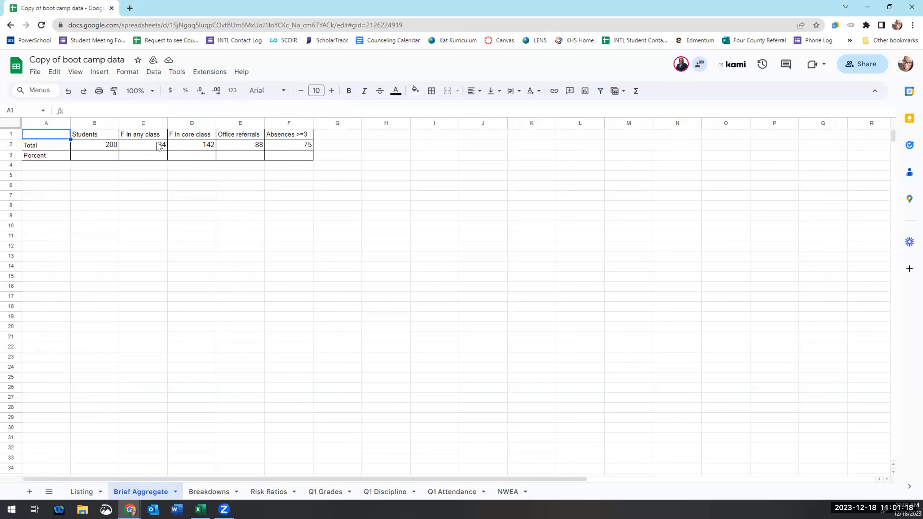
- Calculate the F in any class percentage in C3 with the formula =C2/B2
left_click(143, 160)
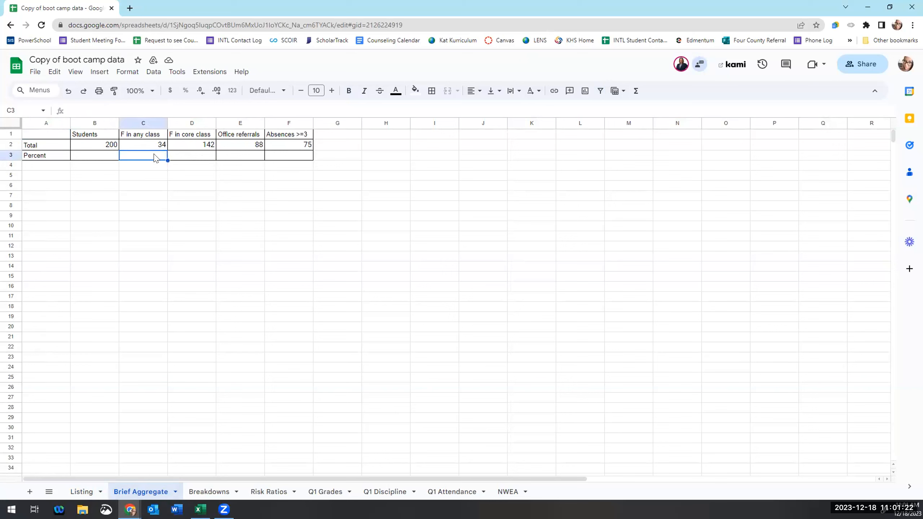
type("=")
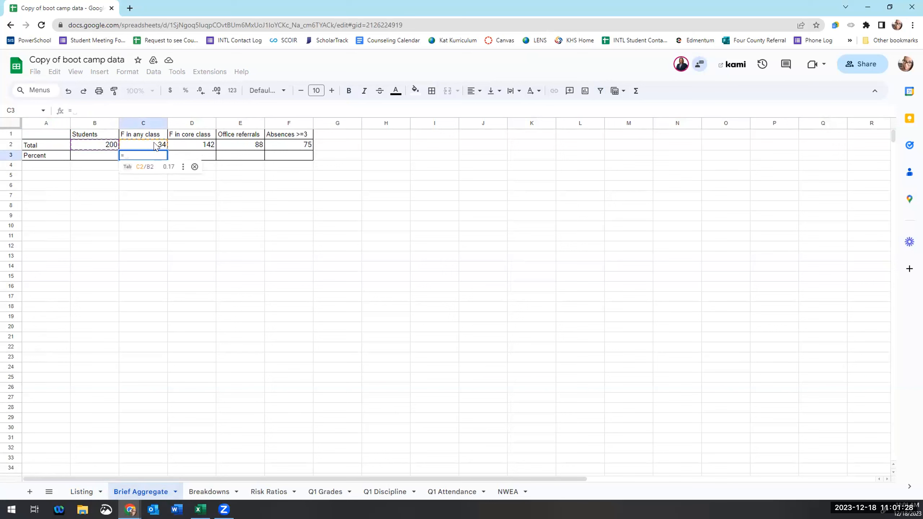
left_click(154, 146)
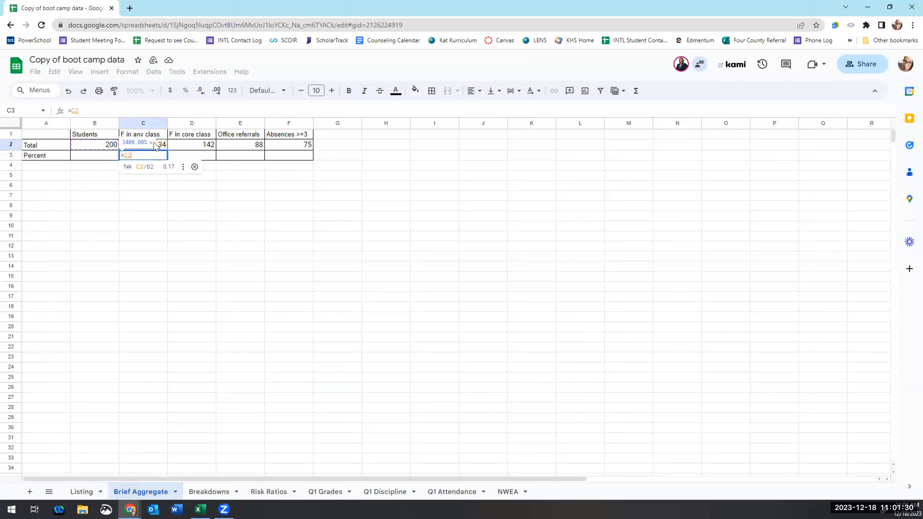
type("/")
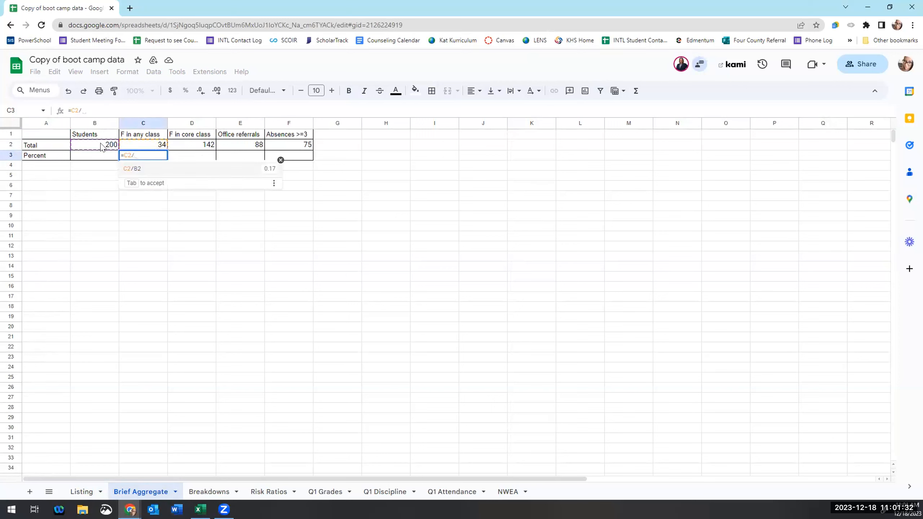
left_click(102, 148)
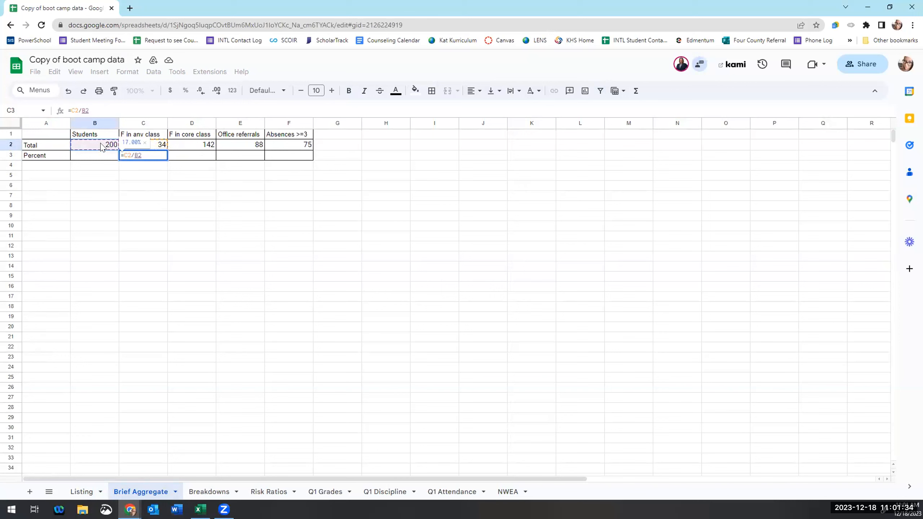
key("Return")
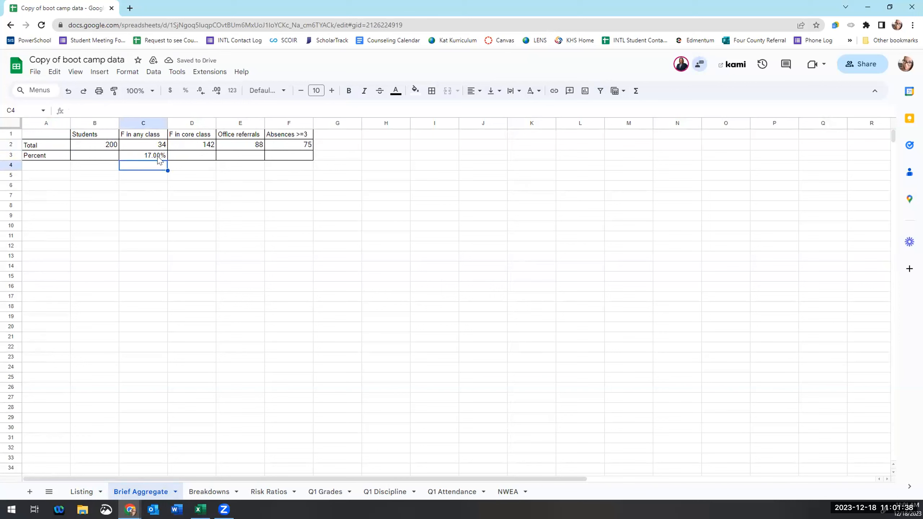
left_click(158, 158)
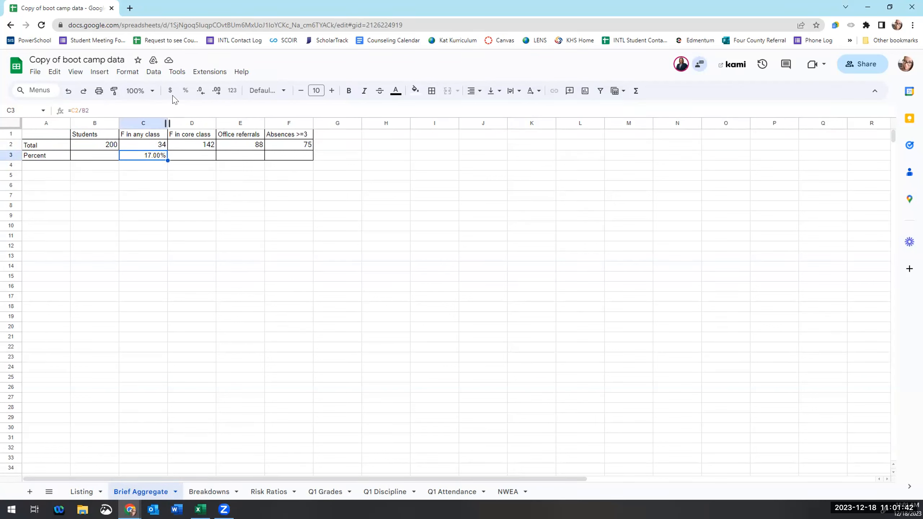
left_click_drag(105, 158, 297, 158)
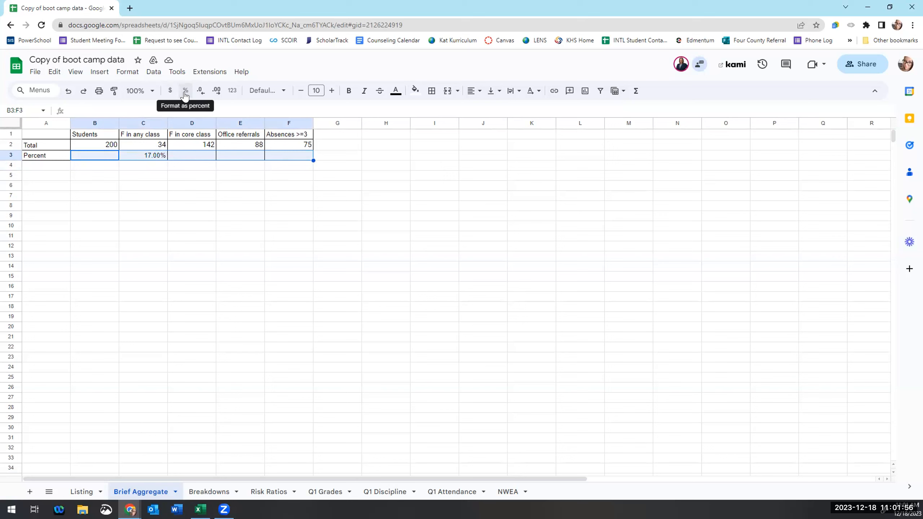
- Calculate the F in core class percentage in D3 with the formula =D2/B2
left_click(204, 156)
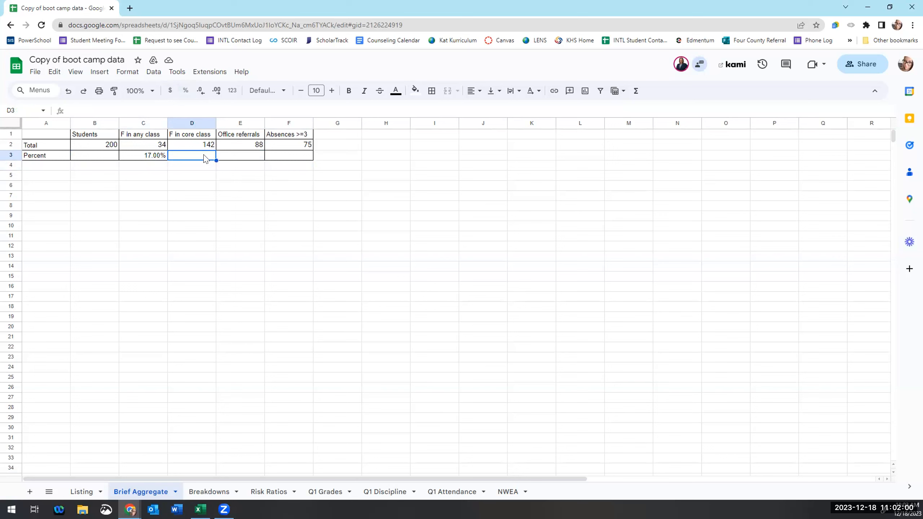
type("=")
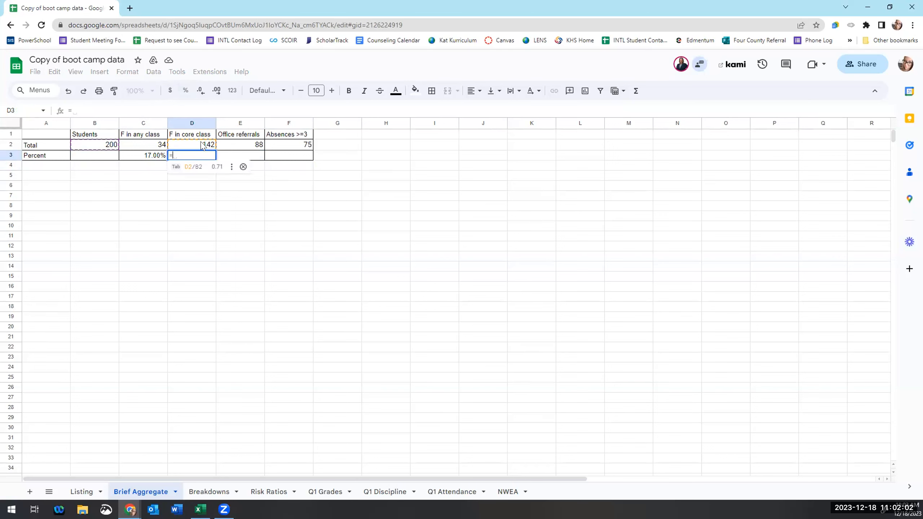
left_click(202, 144)
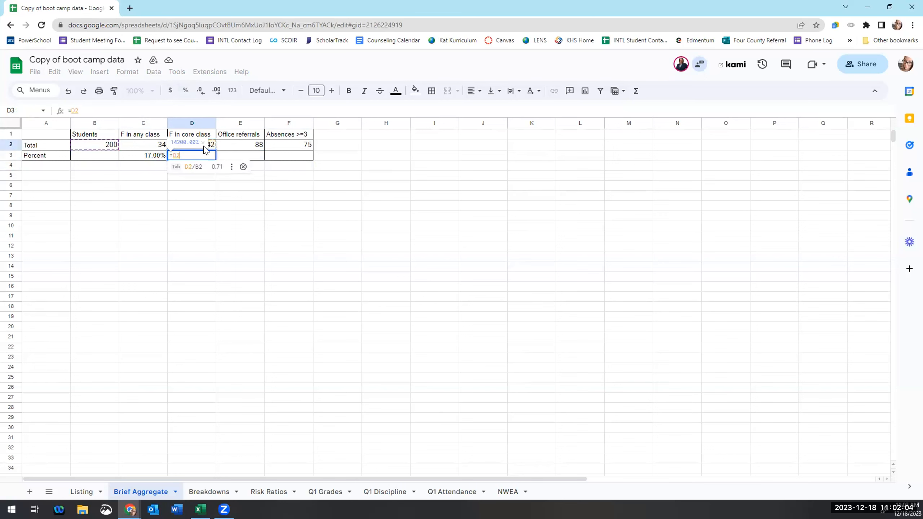
type("/")
left_click(103, 145)
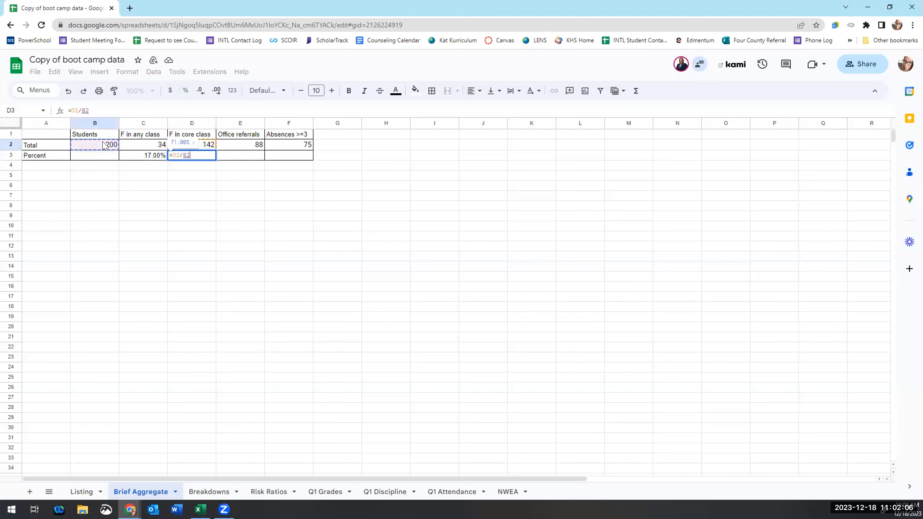
key("Return")
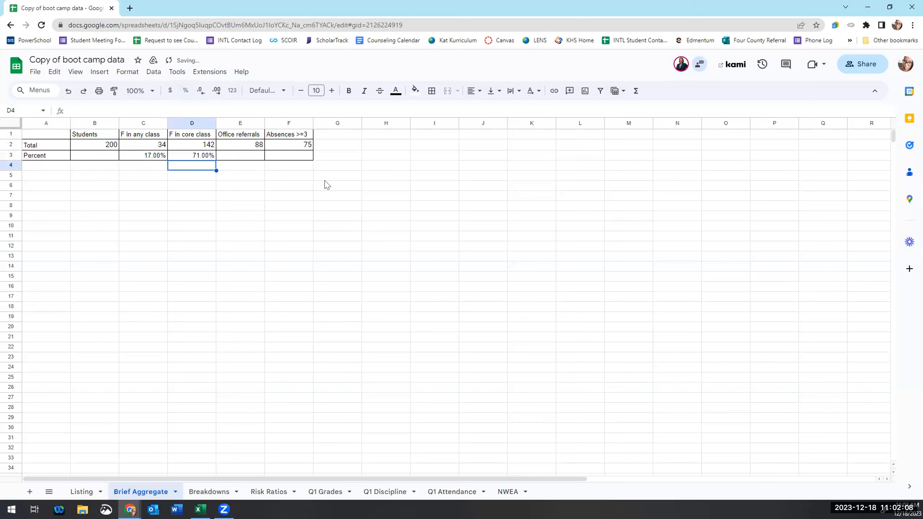
- Fill the Office referrals and Absences >=3 percentages in E3 and F3 with the suggested formulas =E2/B2 and =F2/B2
left_click(257, 158)
type("=")
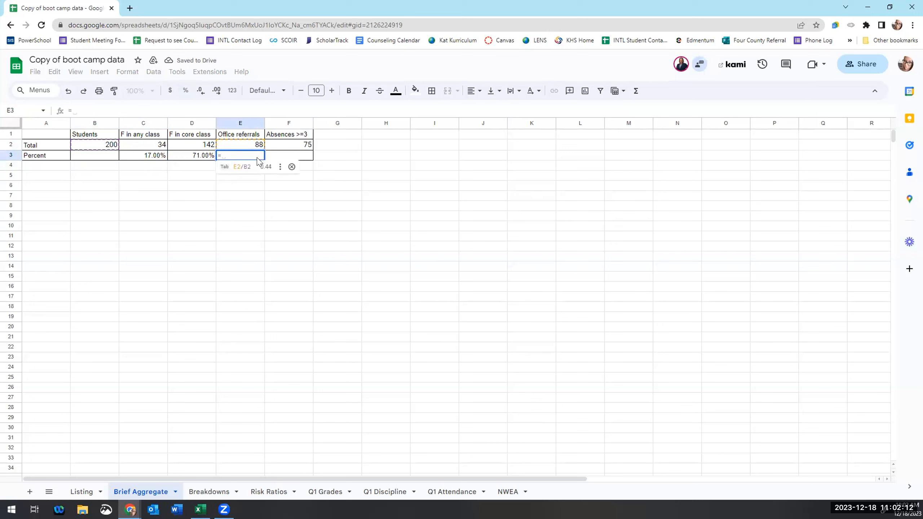
left_click(247, 168)
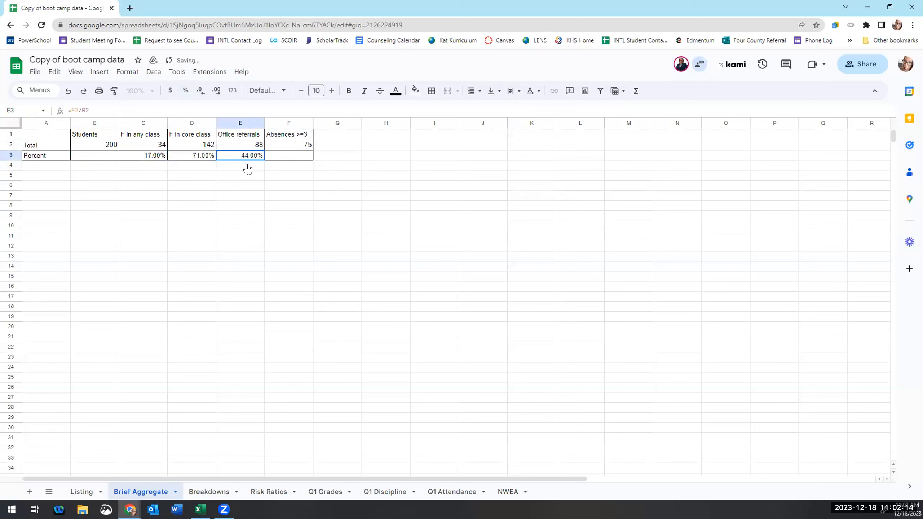
left_click(287, 159)
type("=")
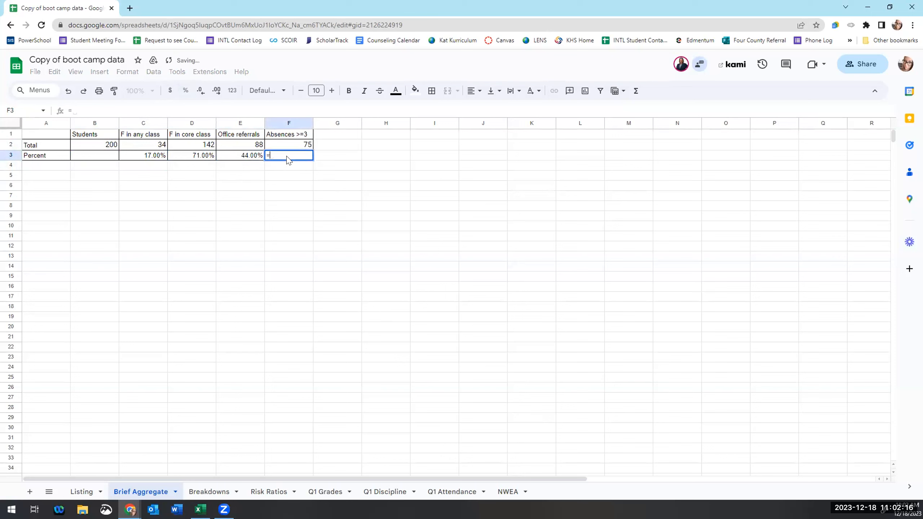
left_click(285, 167)
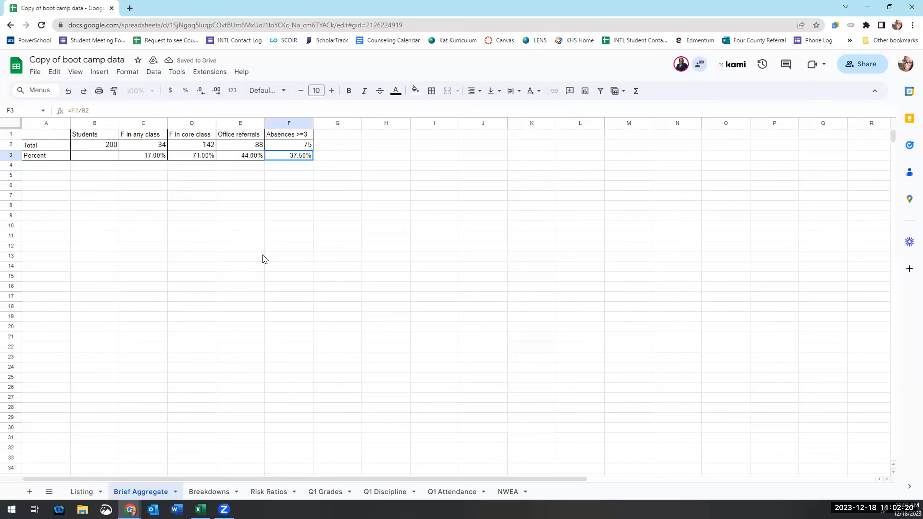
- Switch to the Brief Aggregate sheet in Excel and calculate the F in any class percentage in C3 with =C2/B2
left_click(200, 510)
left_click(108, 482)
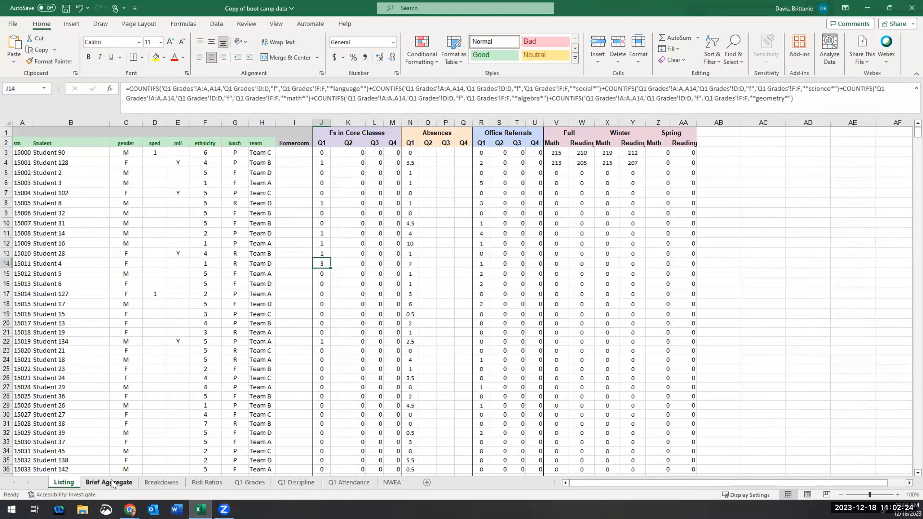
left_click(123, 151)
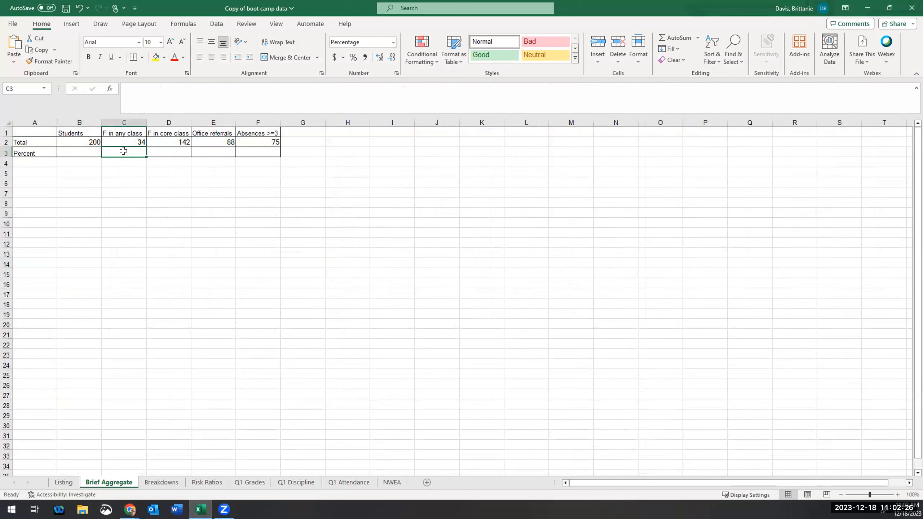
type("=")
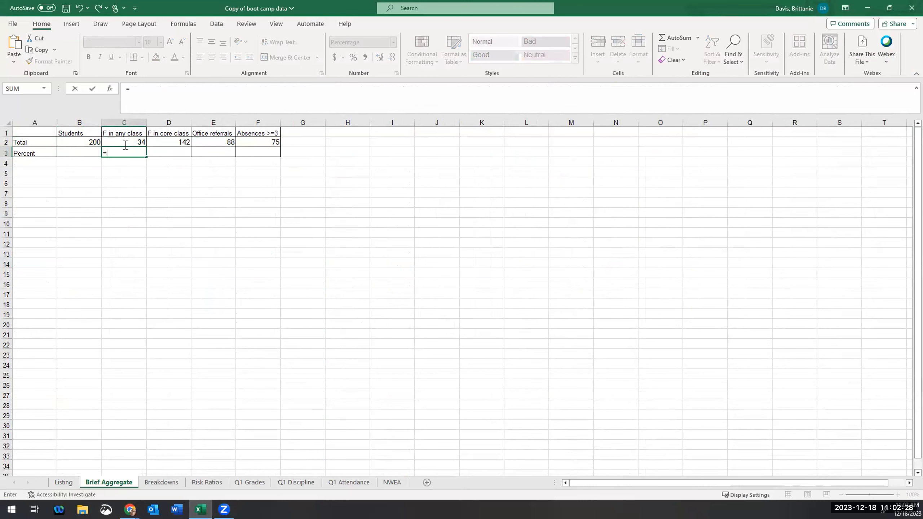
left_click(129, 140)
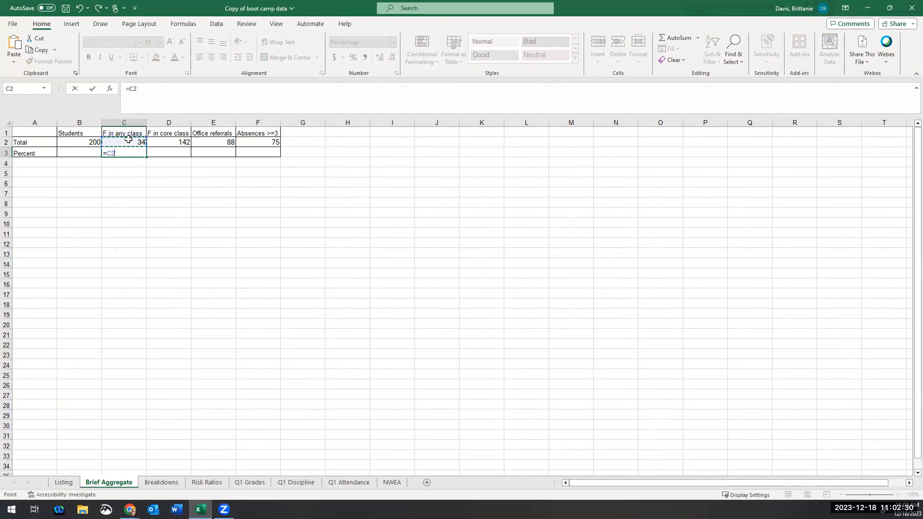
type("/")
left_click(91, 142)
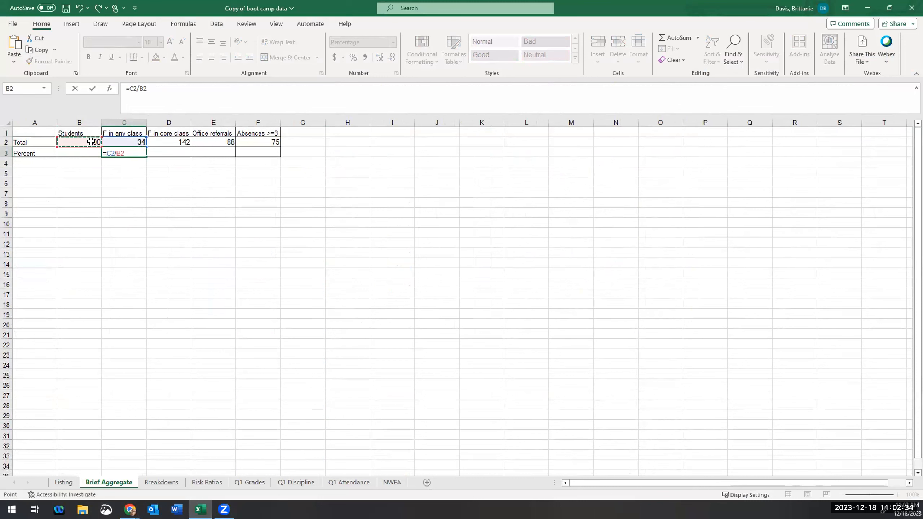
key("Return")
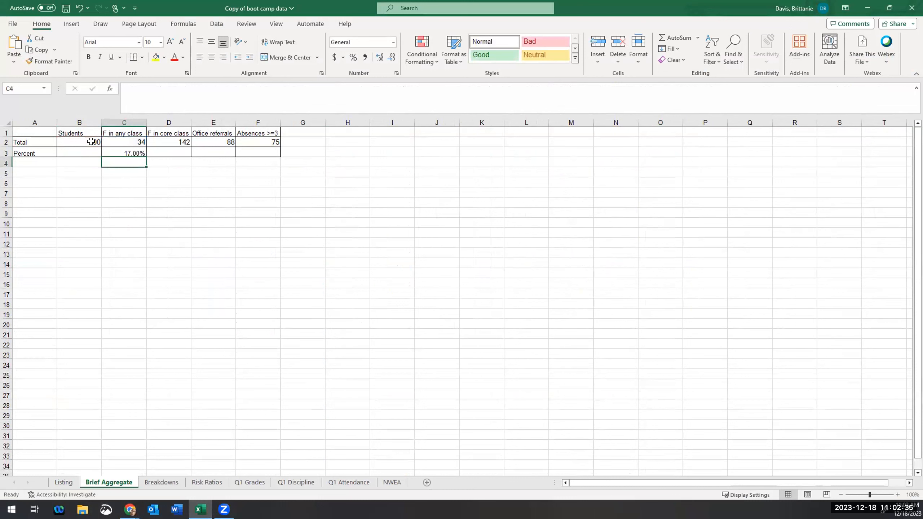
- Calculate the F in core class percentage in D3 with the formula =D2/B2
left_click(160, 154)
type("=")
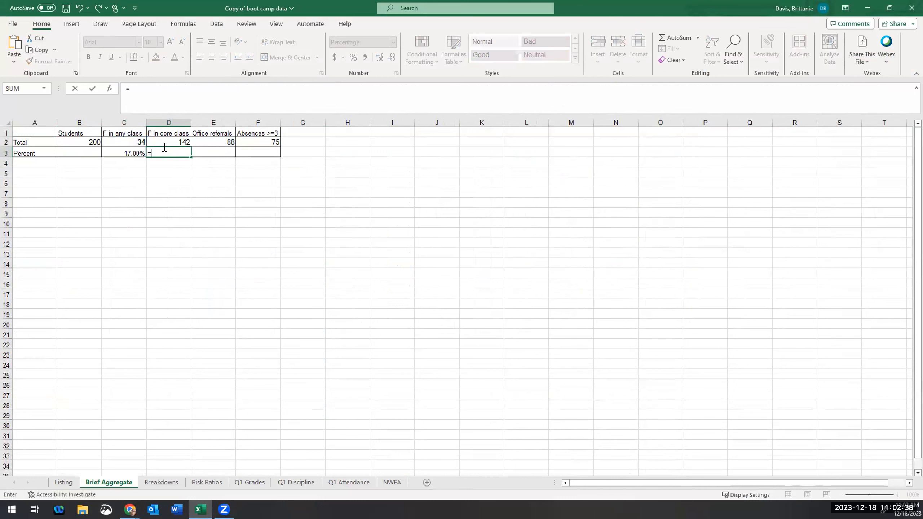
left_click(182, 140)
type("/")
left_click(82, 138)
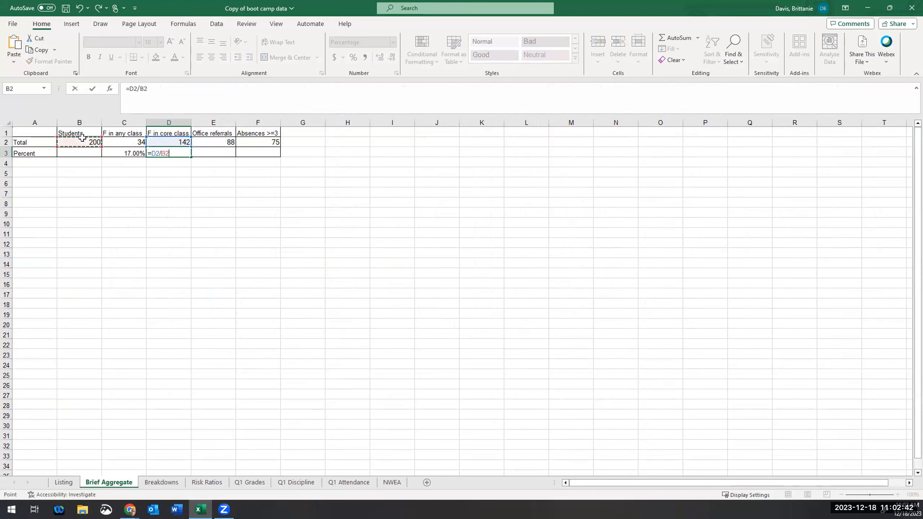
key("Return")
- Calculate the Office referrals percentage in E3 with the formula =E2/B2
left_click(221, 152)
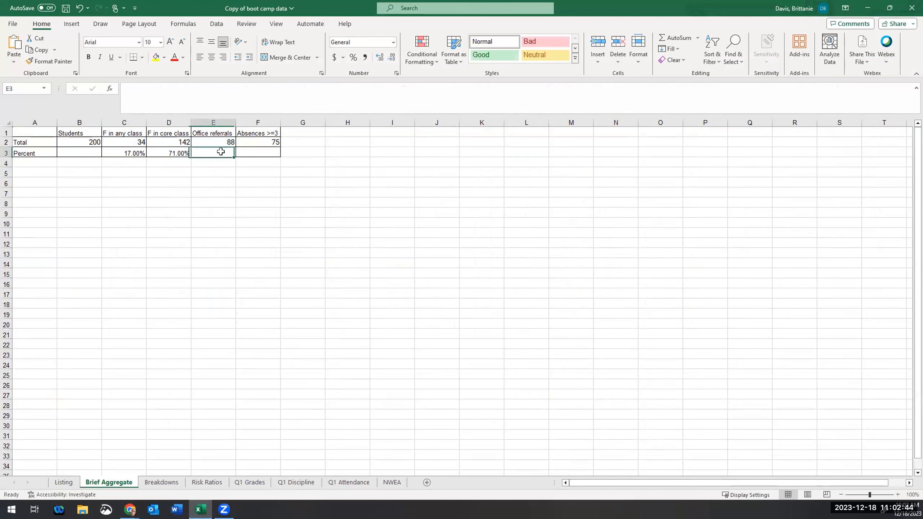
type("=")
left_click(220, 139)
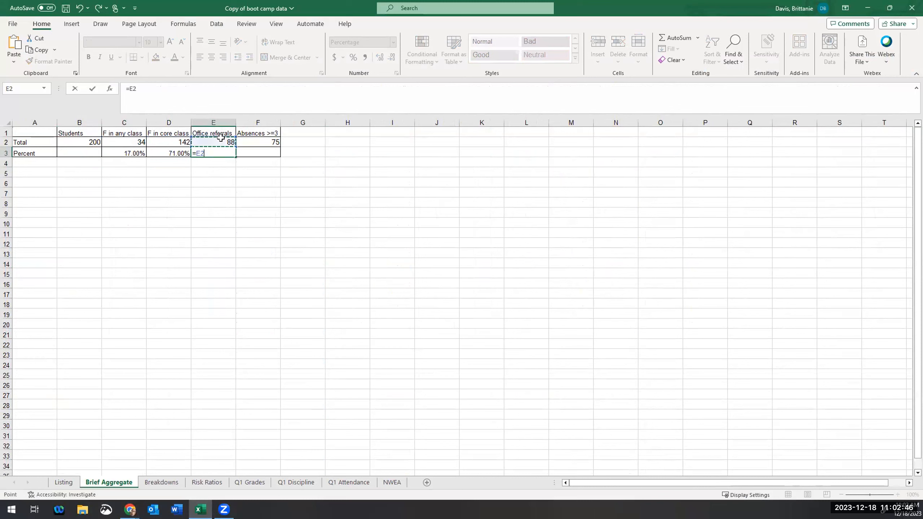
type("/")
left_click(86, 139)
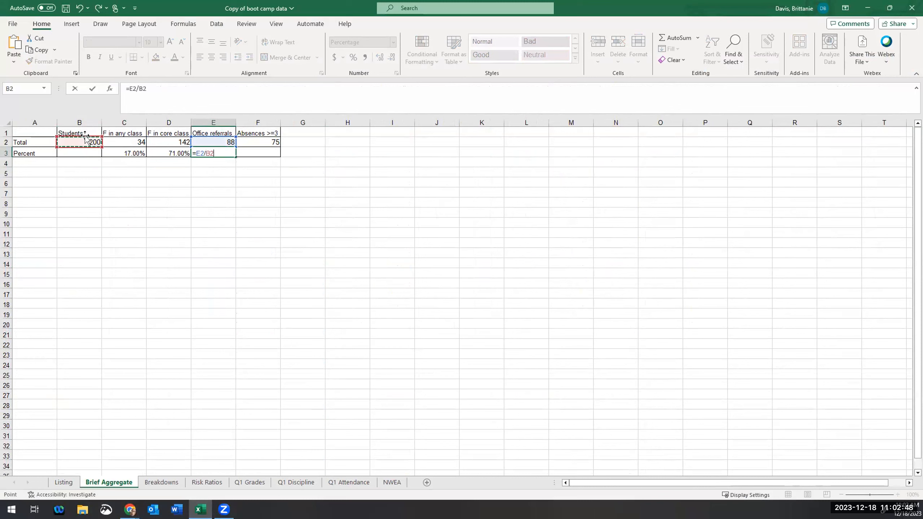
key("Return")
- Calculate the Absences >=3 percentage in F3 with the formula =F2/B2
left_click(245, 152)
type("=")
left_click(253, 142)
type("/")
left_click(93, 140)
key("Return")
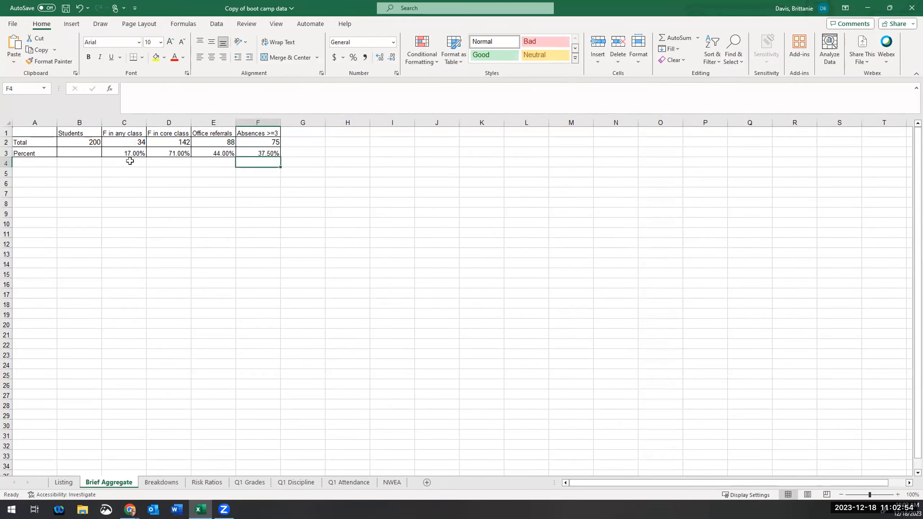